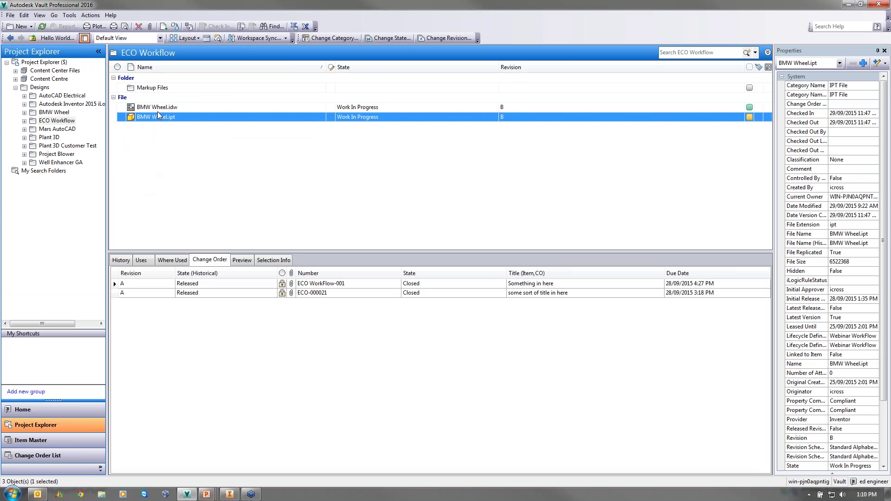
- Change both BMW Wheel files' lifecycle state to For Review
click(159, 107)
right_click(159, 107)
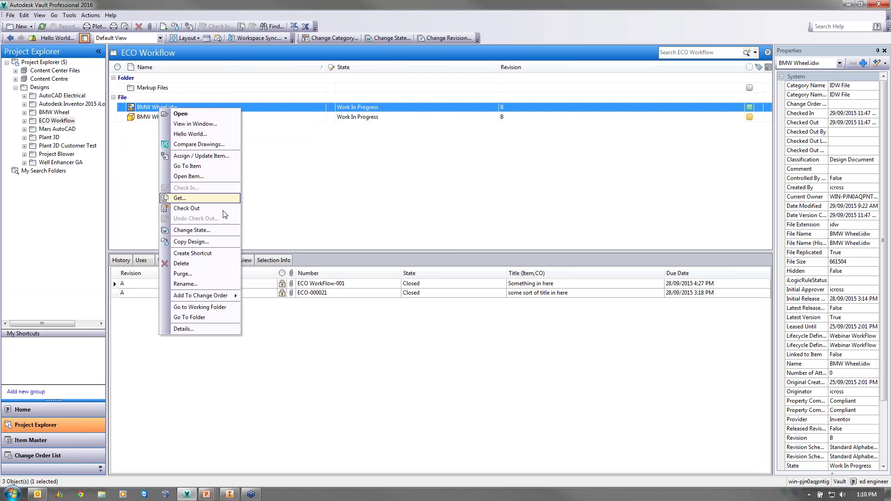
click(210, 230)
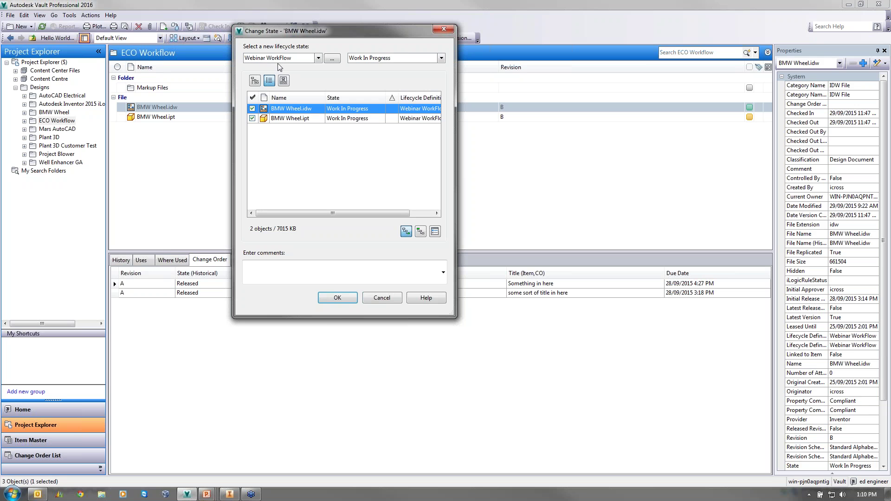
click(410, 58)
click(405, 76)
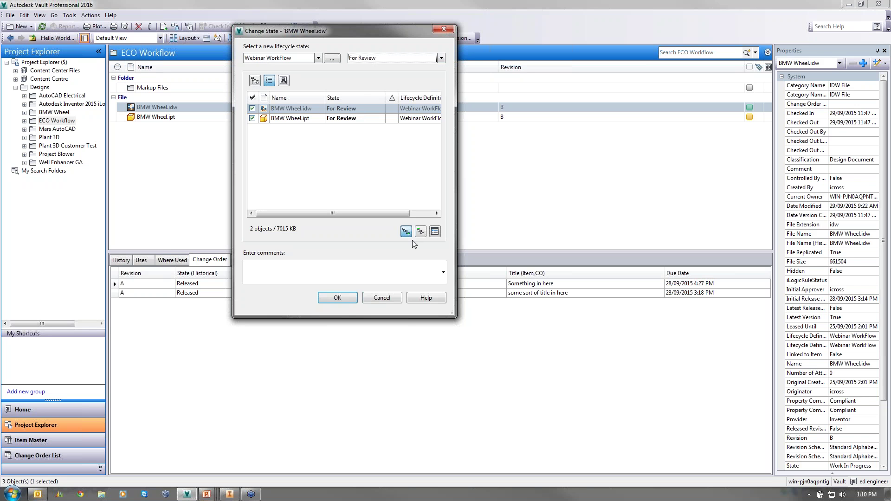
click(338, 297)
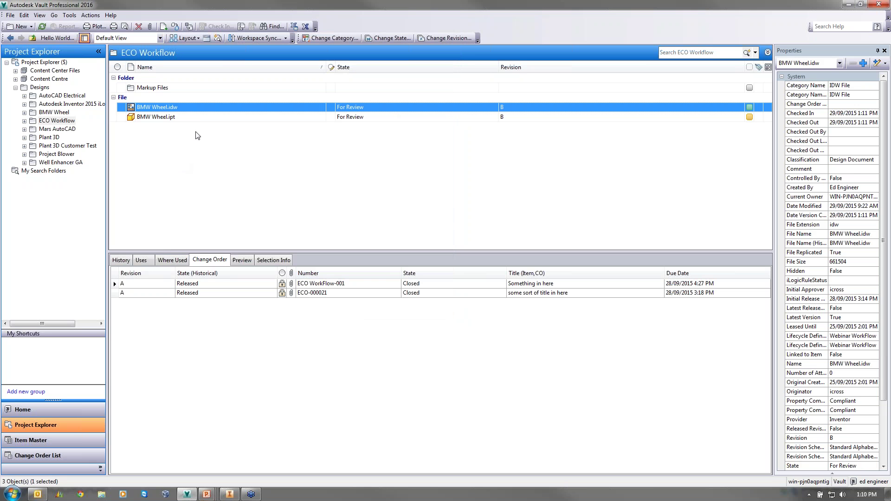
- Move both BMW Wheel files from For Review to Released at revision B
right_click(172, 111)
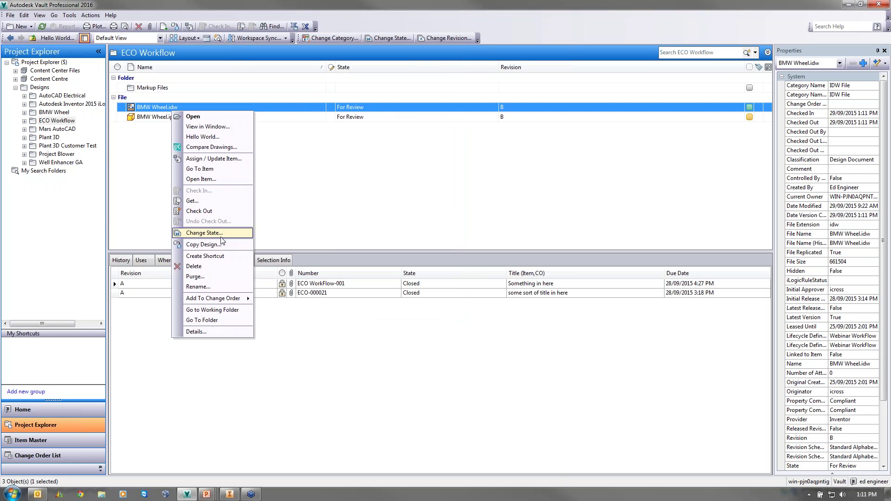
click(213, 233)
click(370, 57)
click(366, 84)
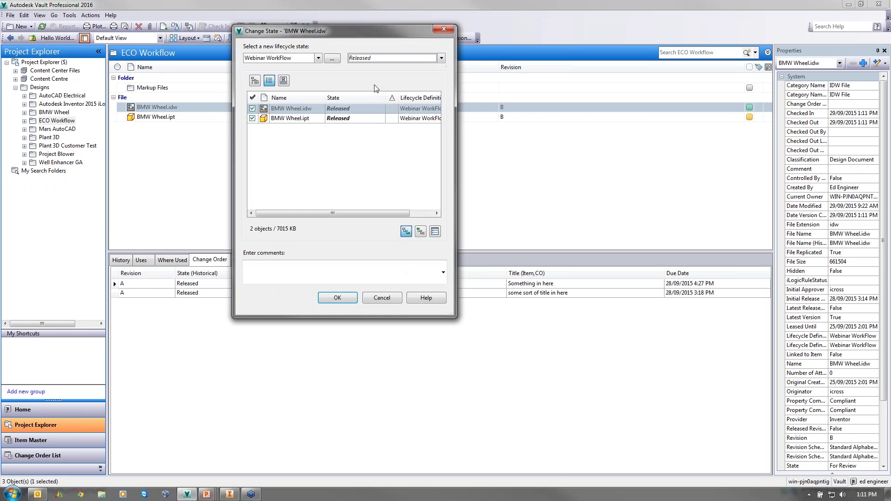
click(336, 298)
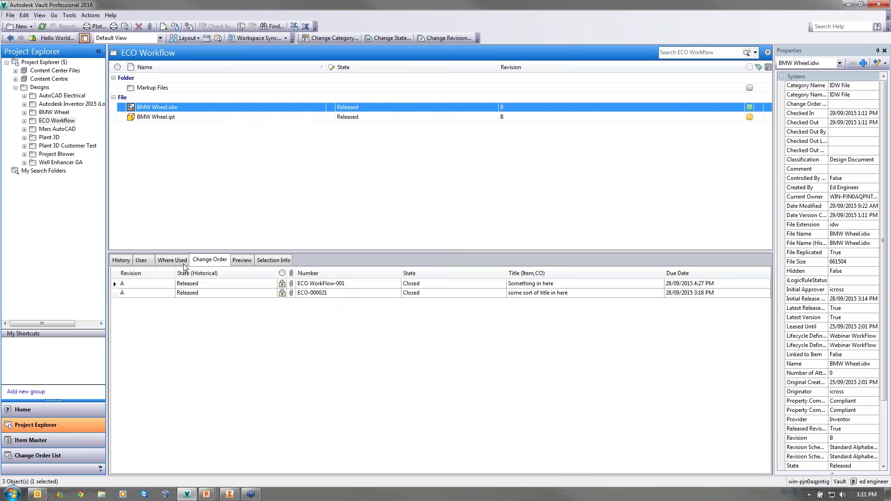
- Confirm Released is the only lifecycle state offered for BMW Wheel.idw, cancelling without changes
right_click(236, 112)
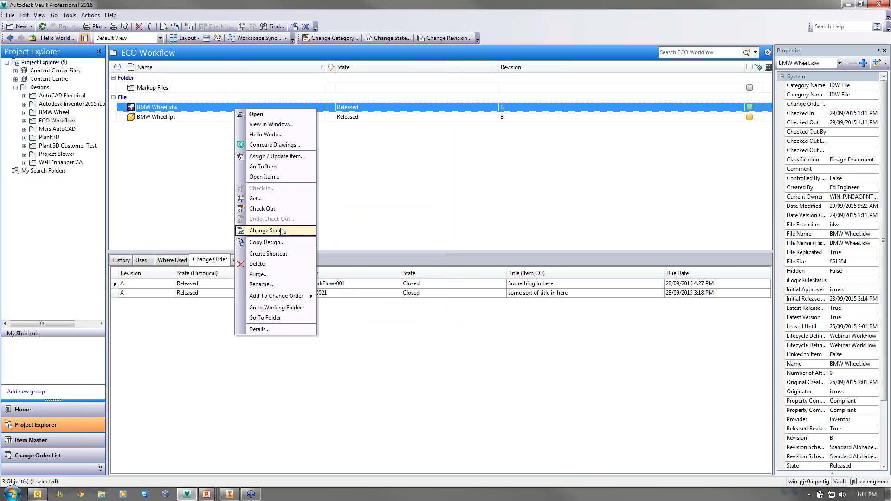
click(265, 231)
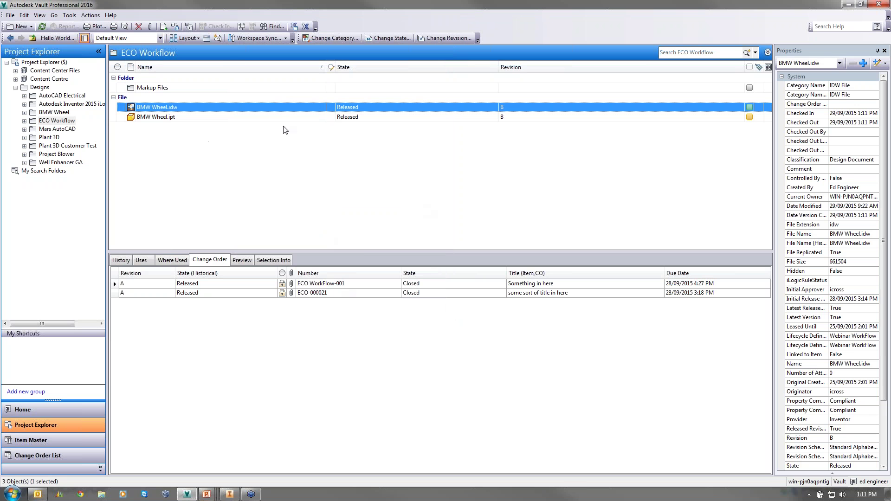
right_click(277, 108)
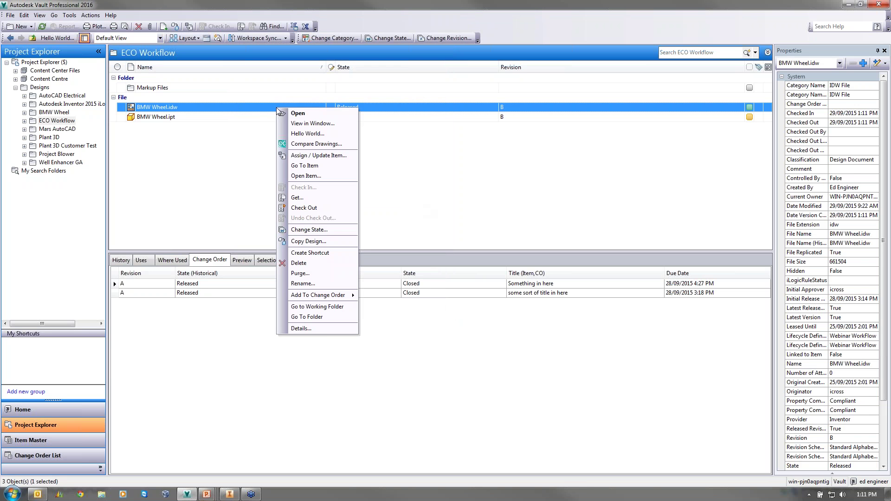
click(328, 229)
click(372, 59)
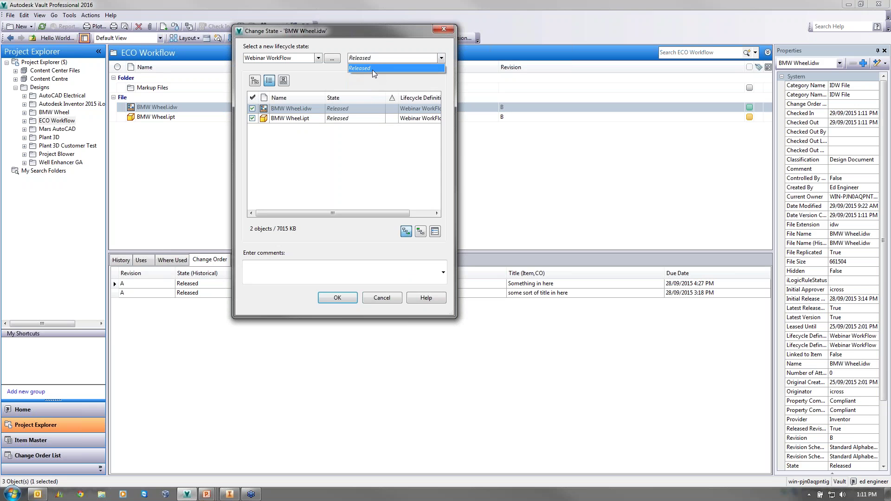
click(472, 41)
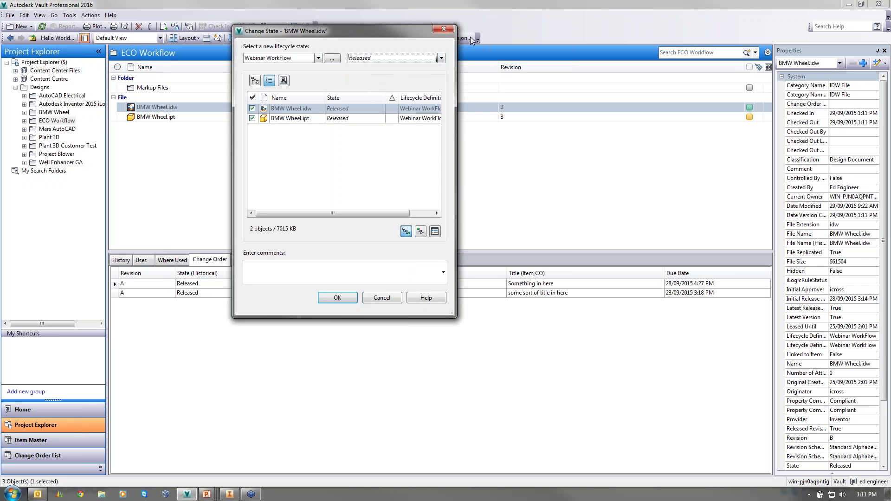
click(446, 31)
click(69, 14)
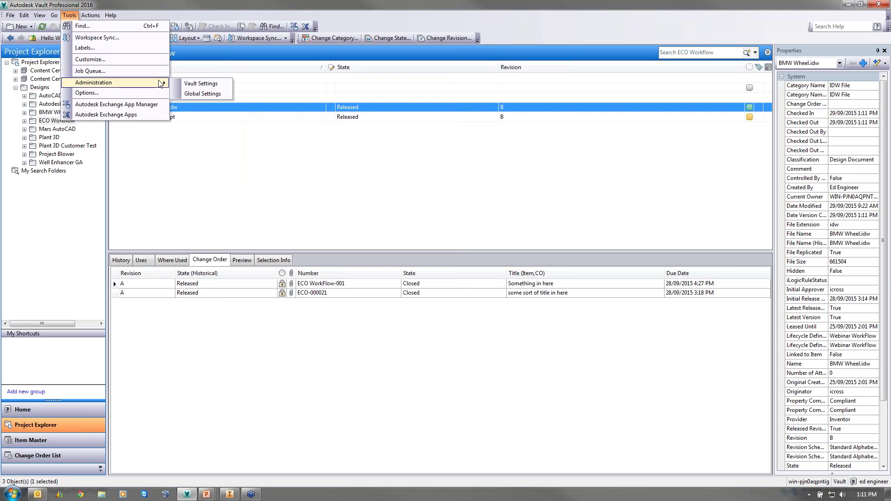
- Open the Lifecycles settings and view the Webinar WorkFlow Released state's transitions
click(183, 84)
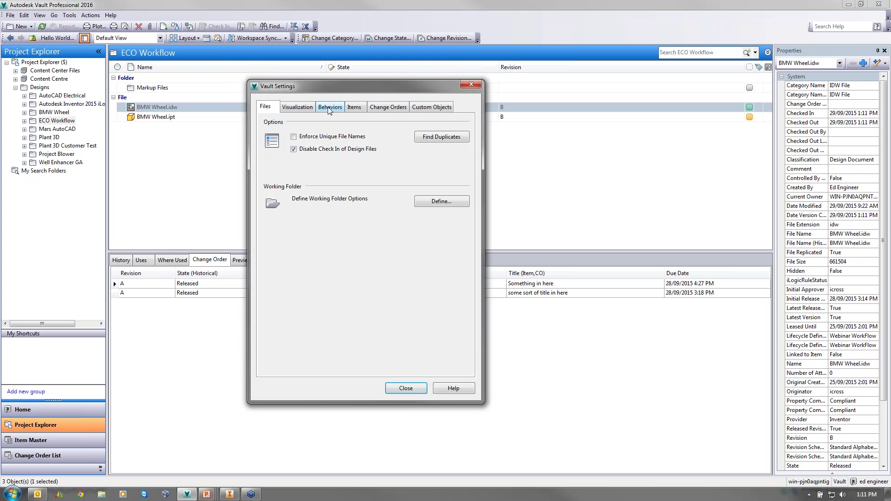
click(328, 108)
click(437, 135)
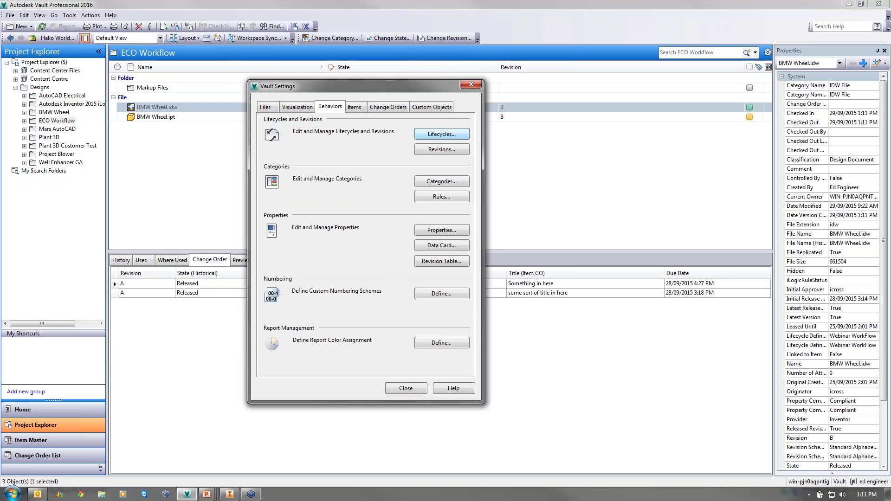
drag(377, 85, 379, 108)
click(124, 118)
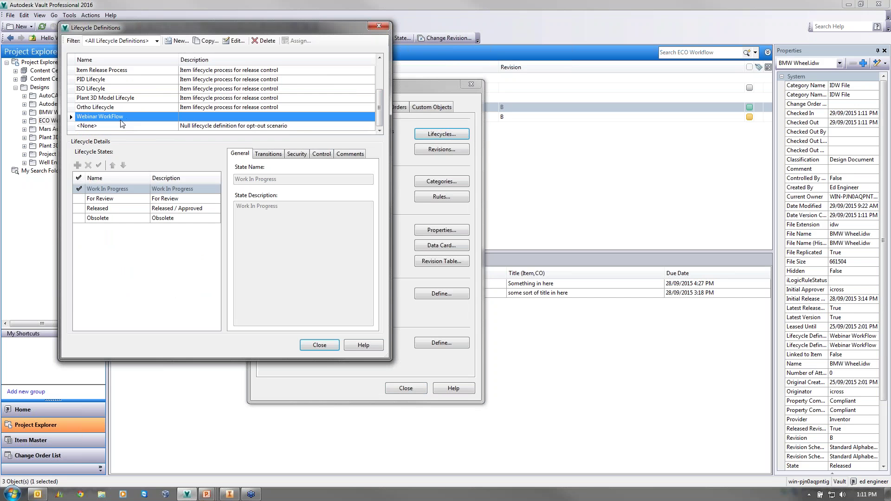
click(234, 41)
click(150, 172)
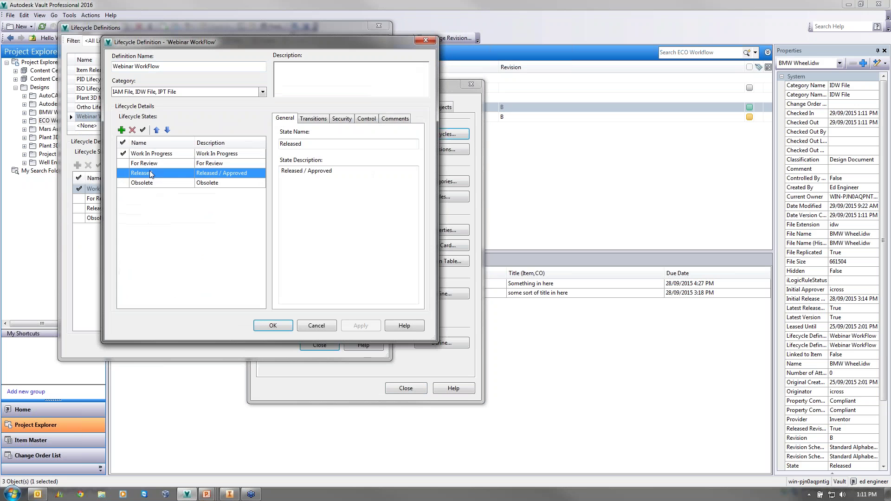
click(319, 122)
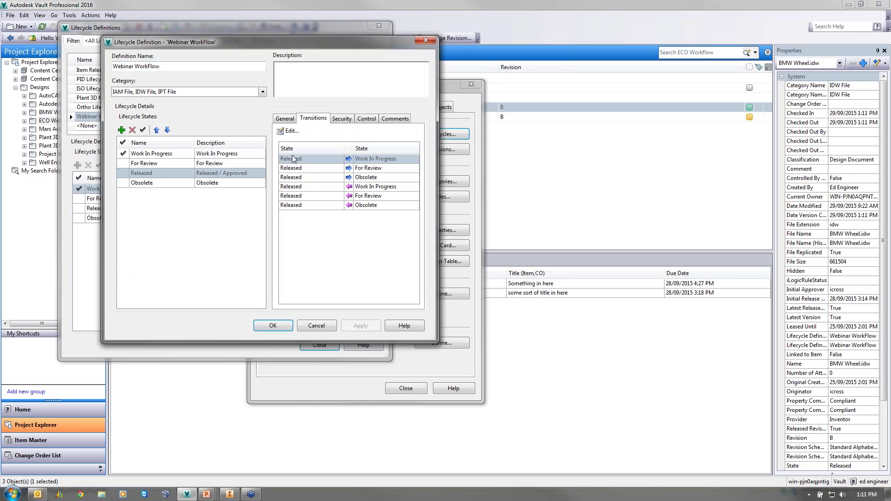
- Review criteria and security of the Released-to-Work In Progress and Released-to-For Review transitions
click(289, 131)
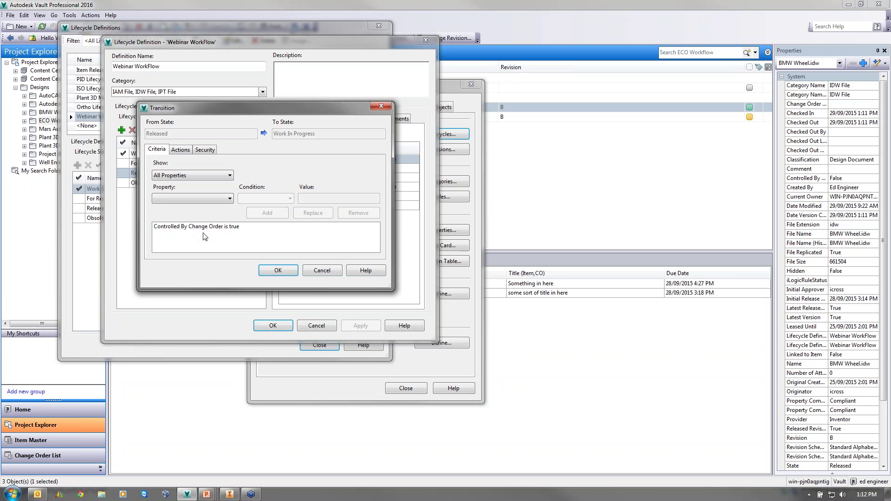
click(203, 150)
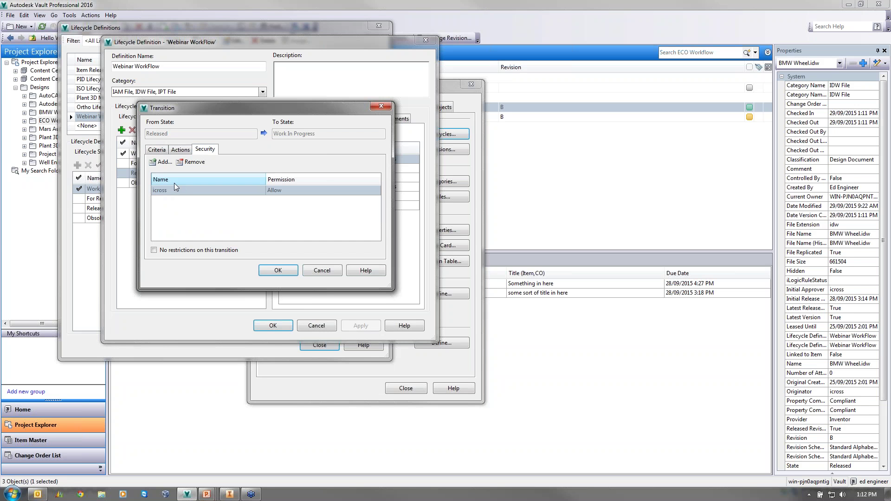
click(162, 150)
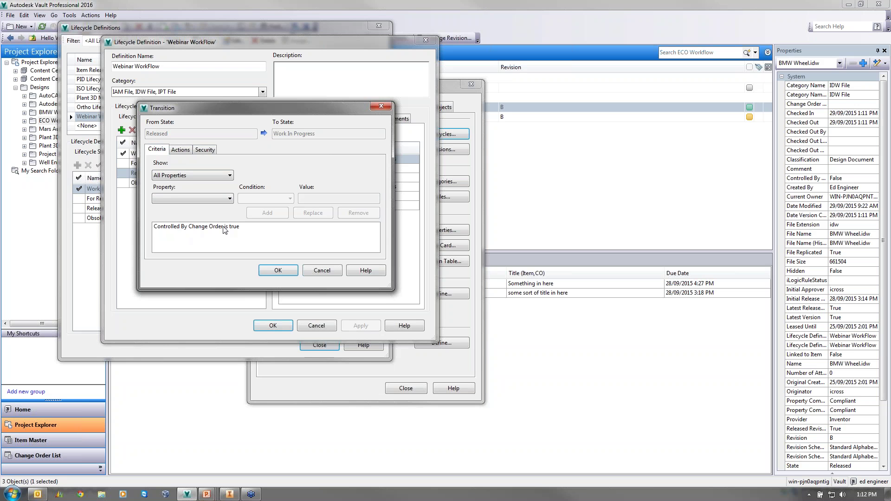
click(384, 108)
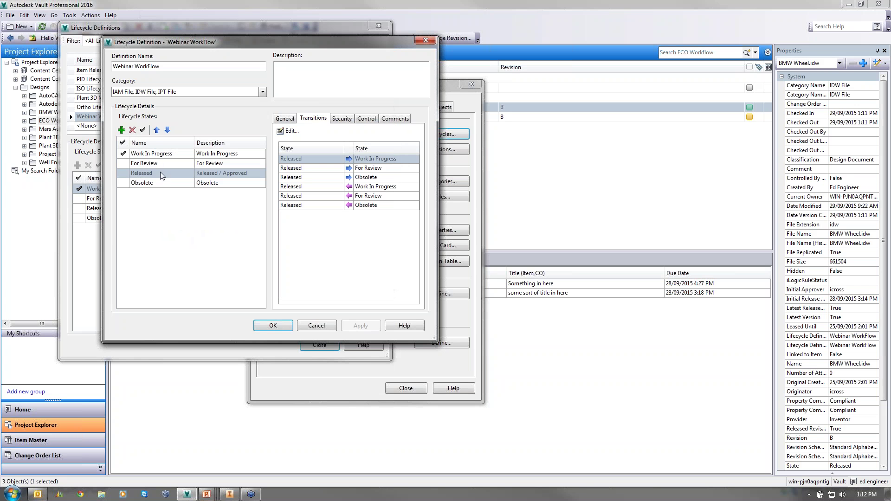
click(298, 168)
click(288, 131)
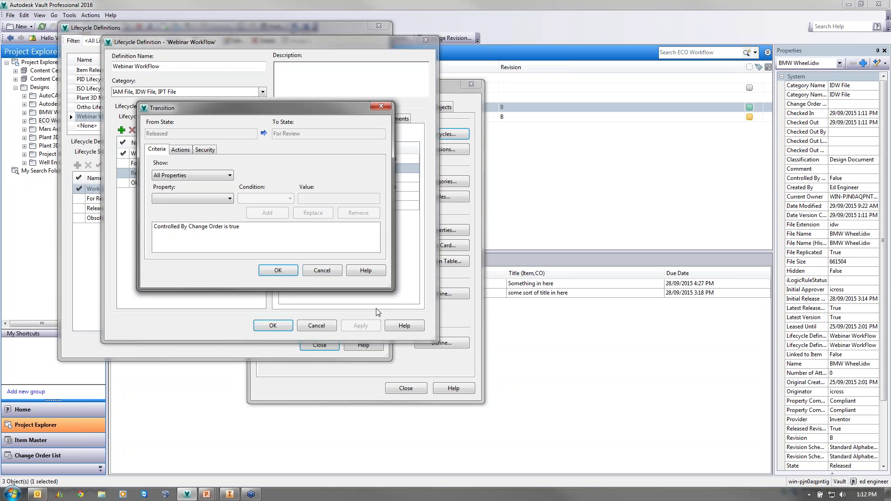
click(209, 151)
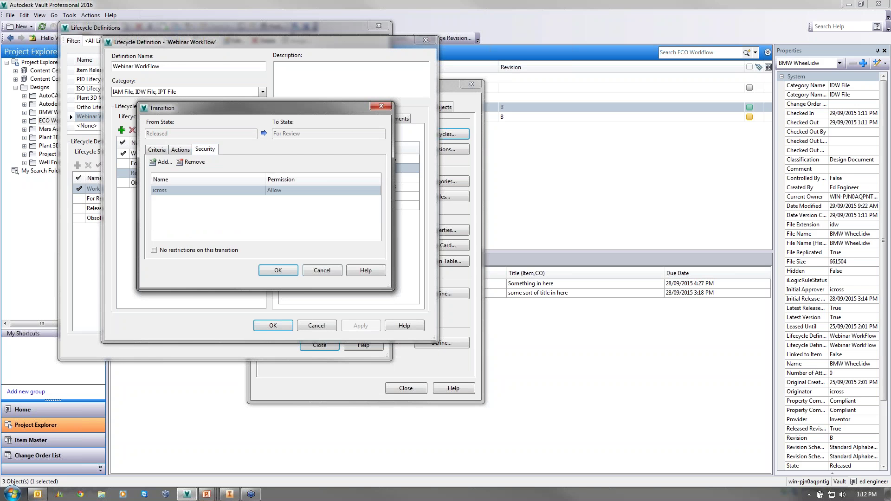
click(278, 271)
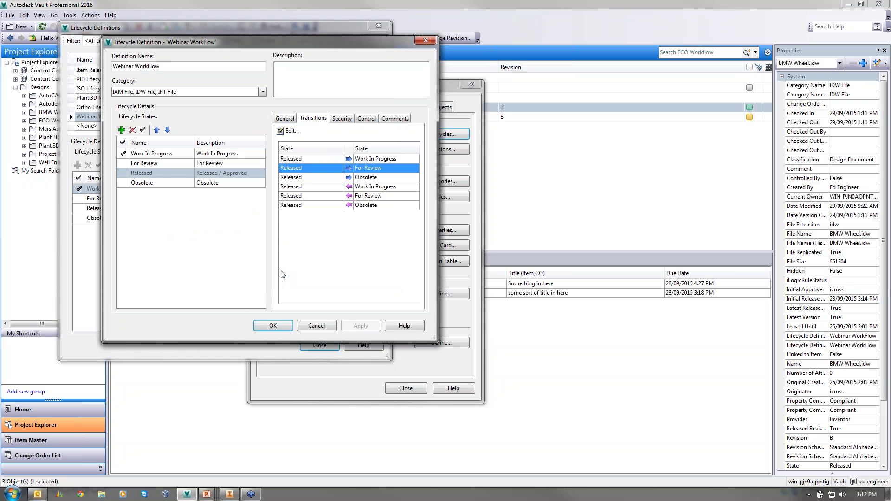
click(277, 324)
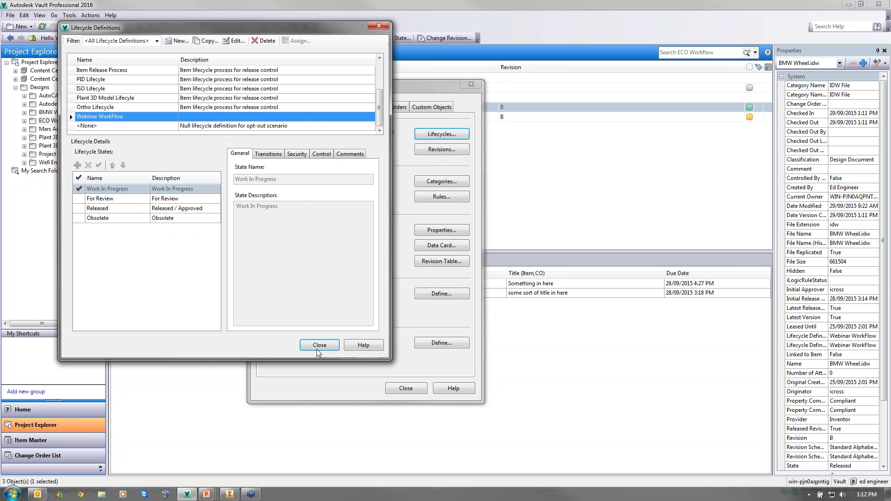
click(317, 347)
- Close Vault Settings, then open and close Global Settings for a quick review
click(405, 389)
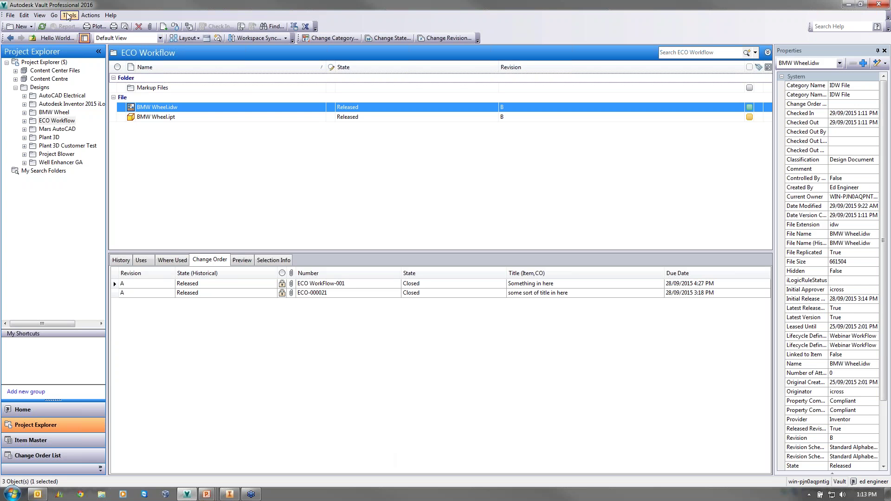
click(69, 16)
mouse_move(120, 88)
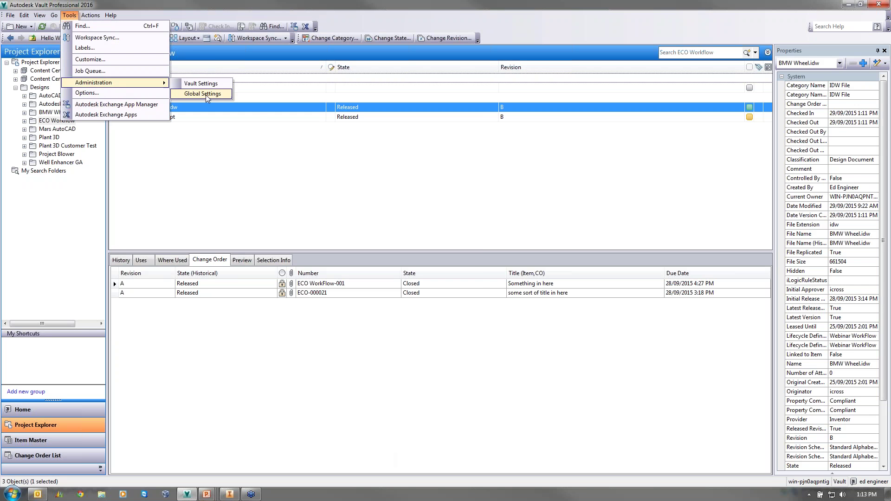
click(205, 93)
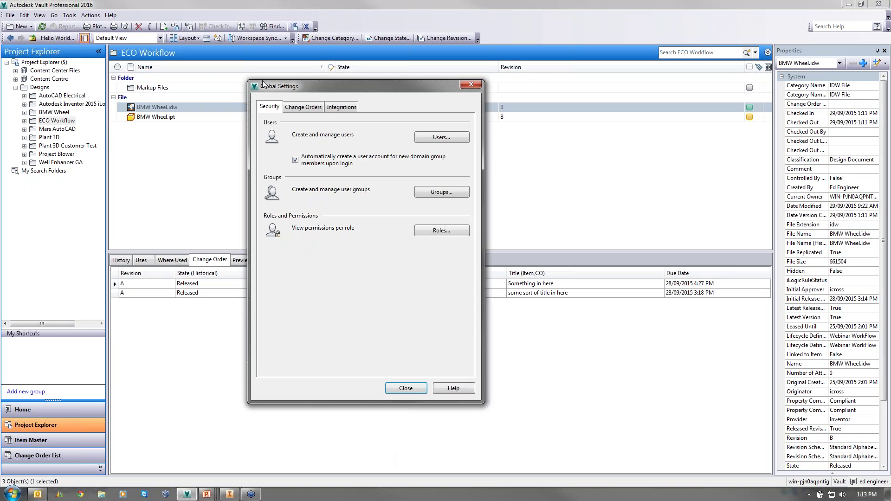
click(471, 85)
click(69, 15)
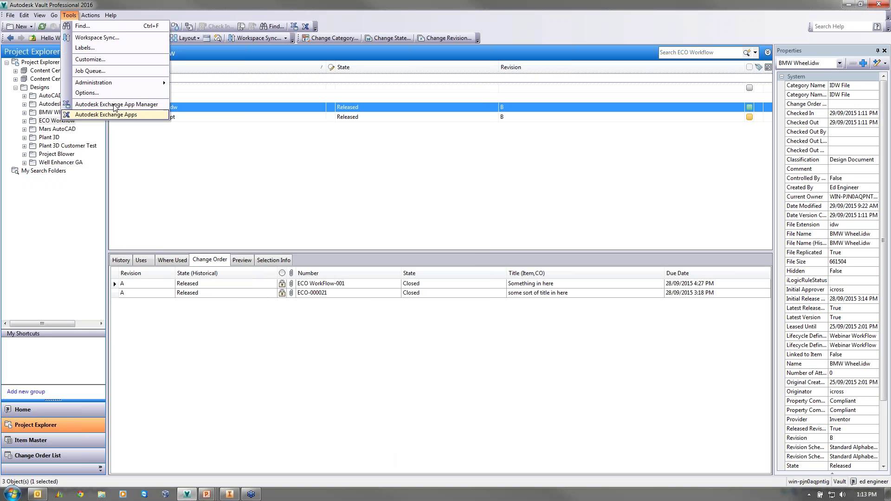
- Review the ECO and ECO WorkFlow Change Order numbering schemes in Vault Settings Behaviors
mouse_move(116, 82)
click(199, 83)
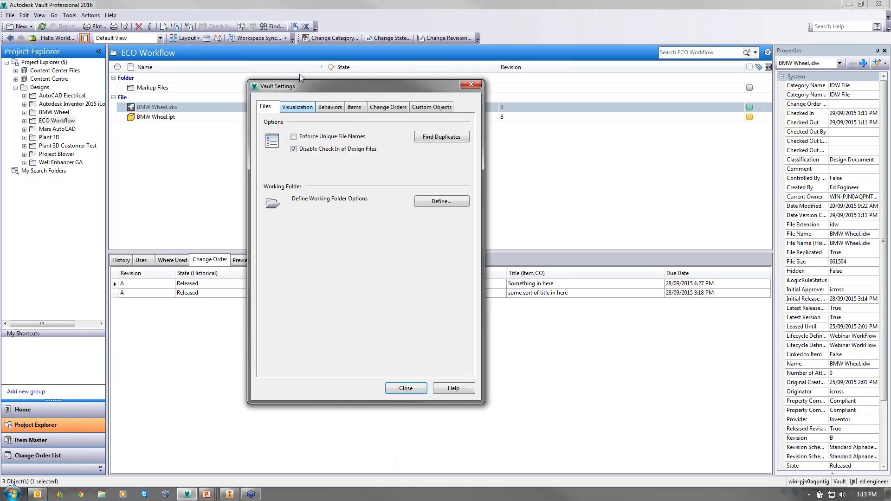
click(386, 108)
click(330, 107)
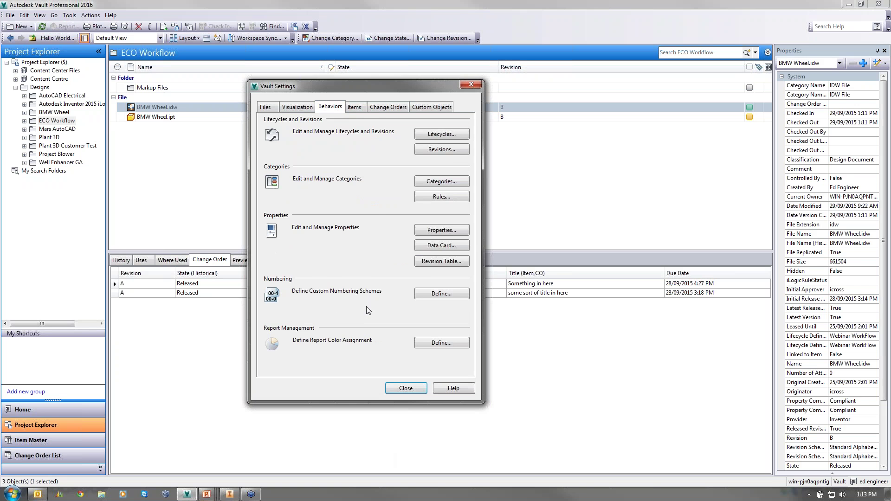
click(441, 294)
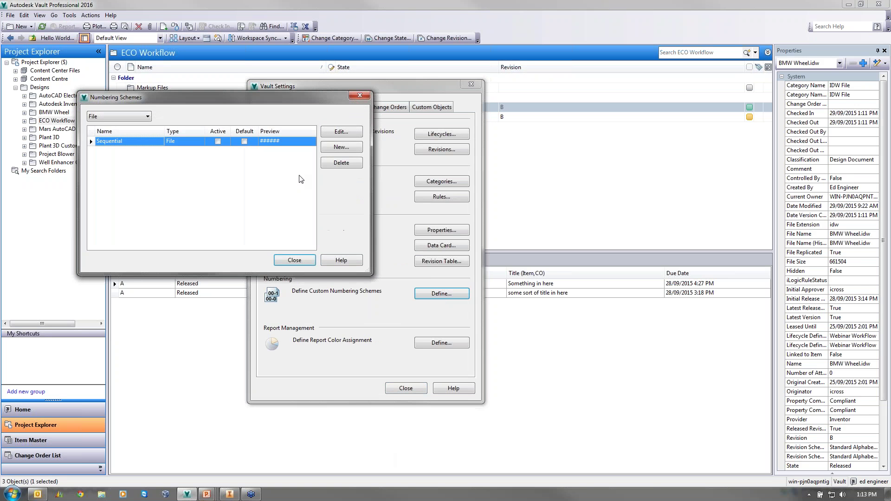
click(147, 116)
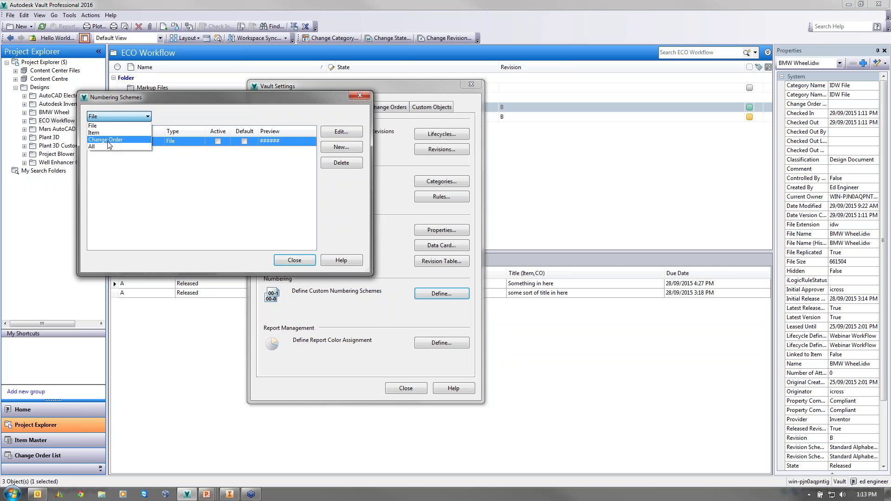
click(107, 140)
click(119, 151)
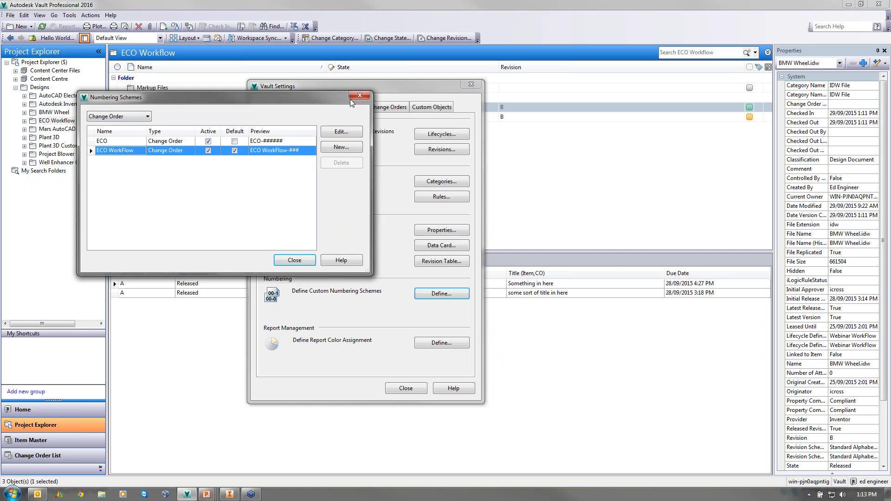
click(359, 98)
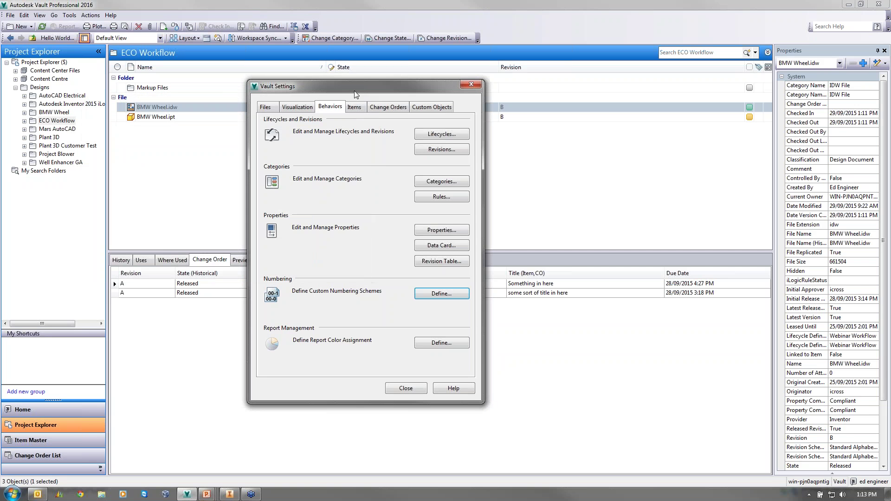
click(476, 86)
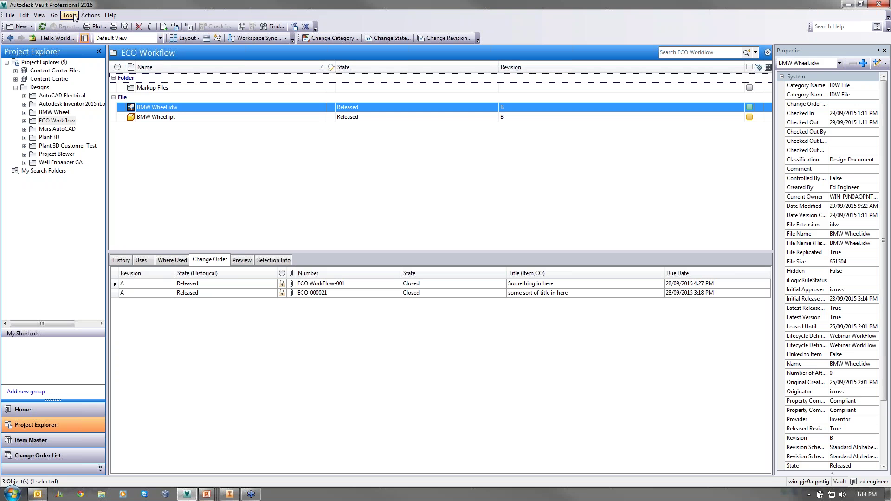
- Open the Global Settings change order routing lists and select the ECO Demonstration routing
click(70, 15)
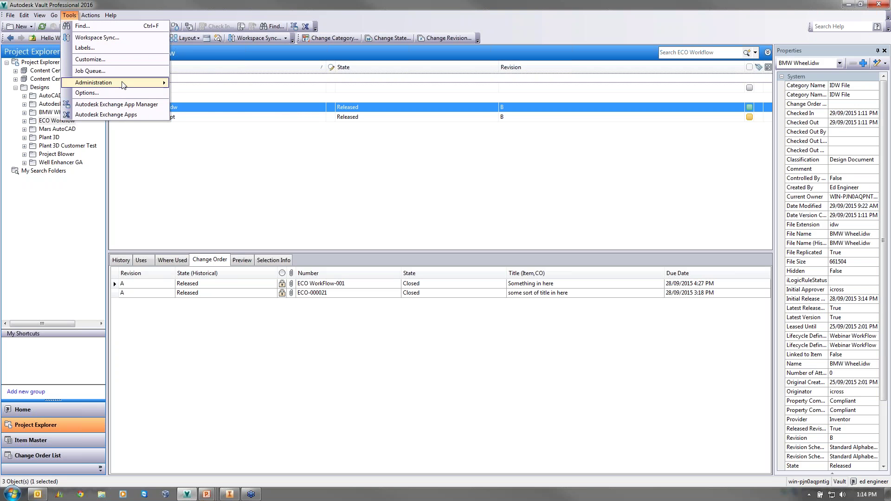
mouse_move(123, 85)
click(200, 93)
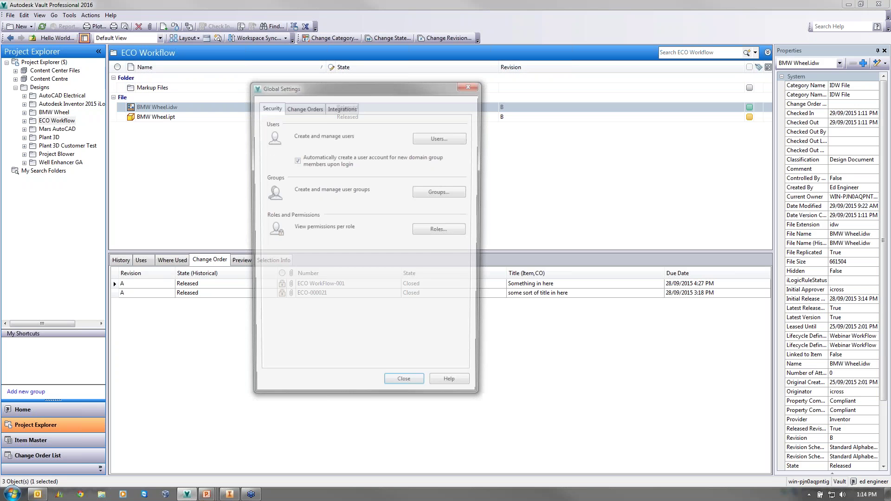
click(310, 109)
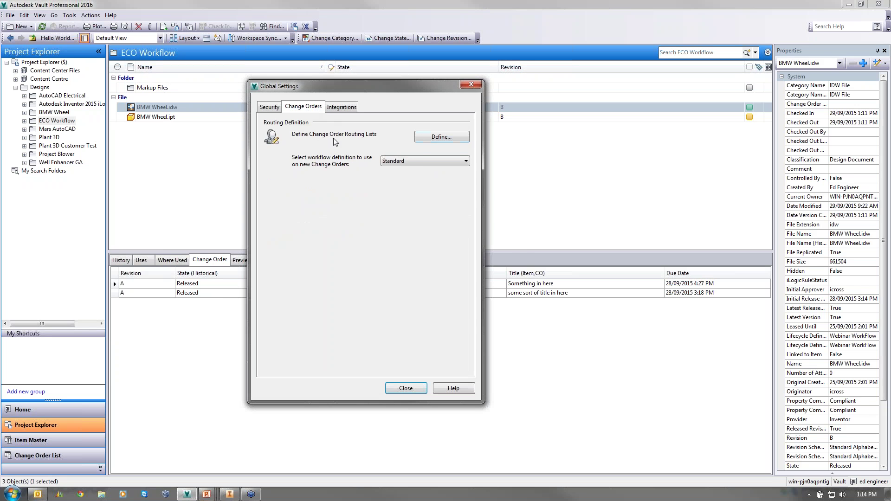
click(441, 137)
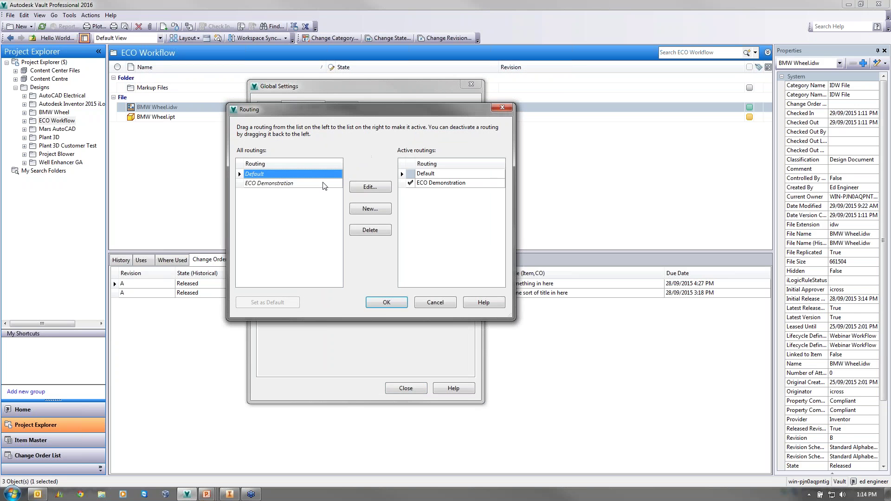
click(260, 183)
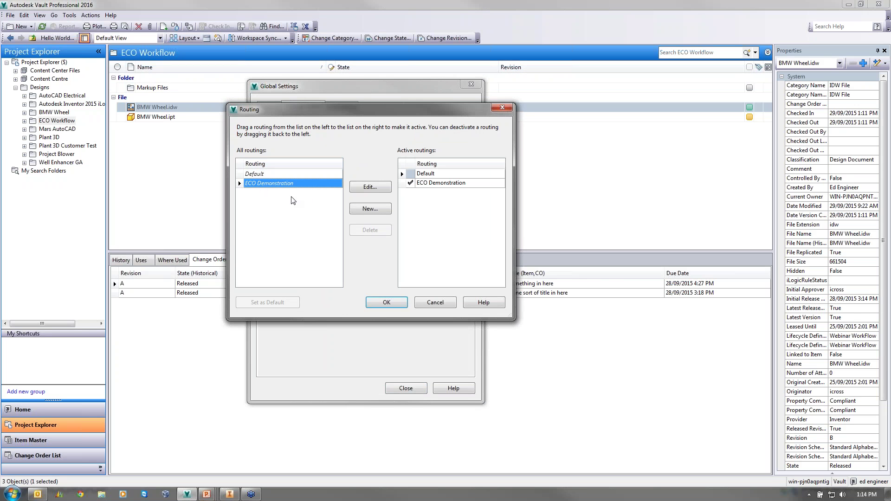
- Inspect the ECO Demonstration routing's participants without changes, then close the routing lists
click(370, 188)
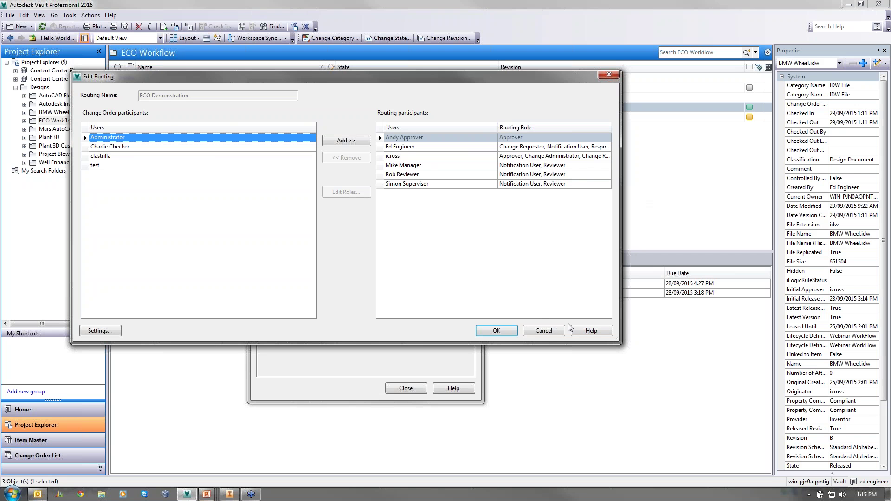
click(555, 332)
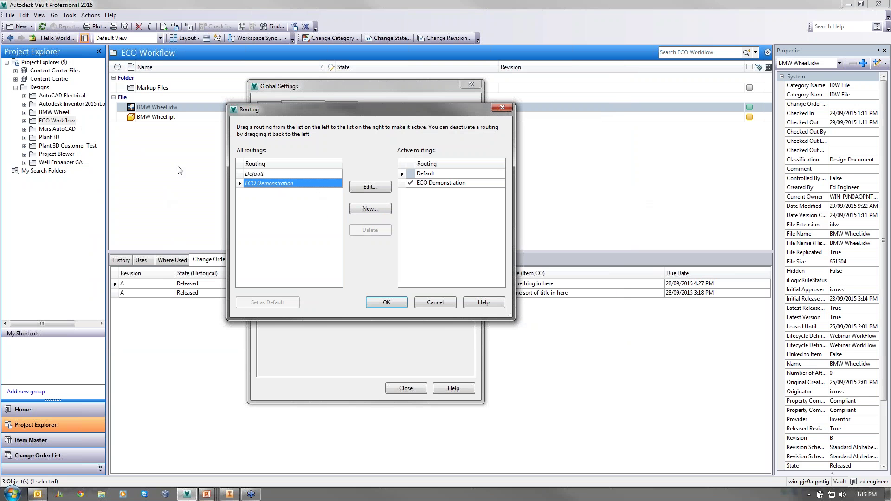
click(370, 188)
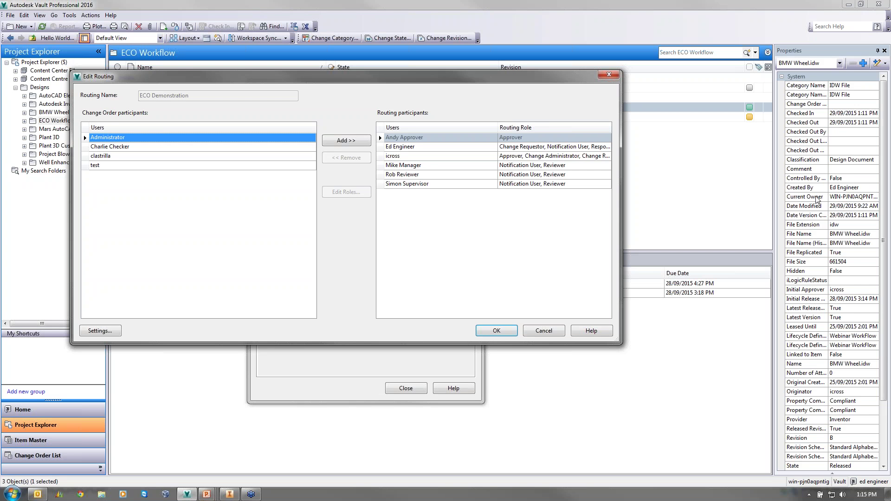
click(493, 339)
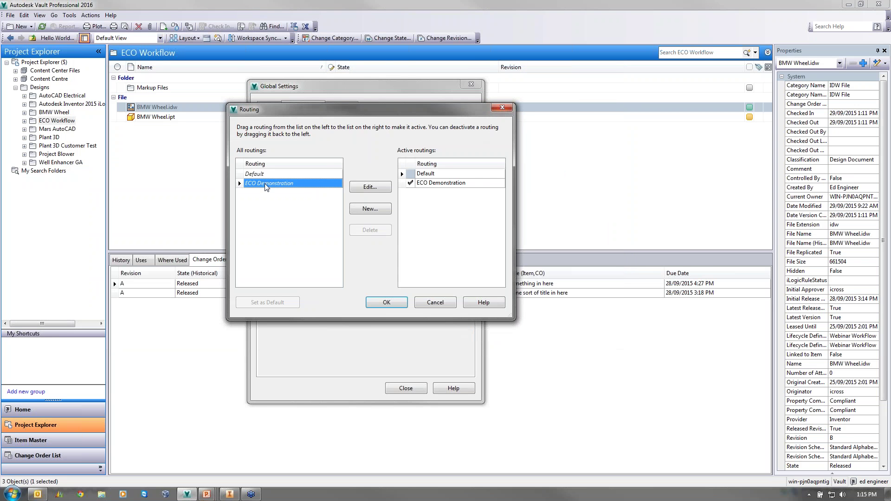
click(502, 108)
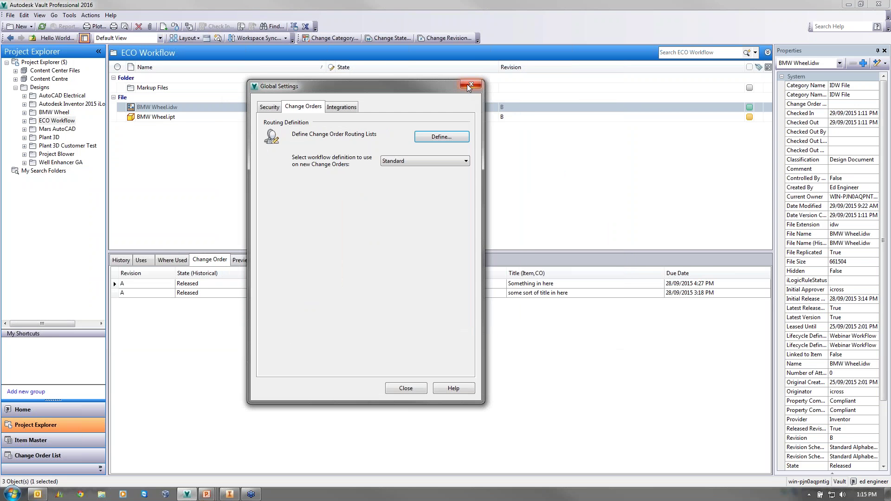
- Close Global Settings and start a new change order from BMW Wheel.idw and BMW Wheel.ipt
click(471, 84)
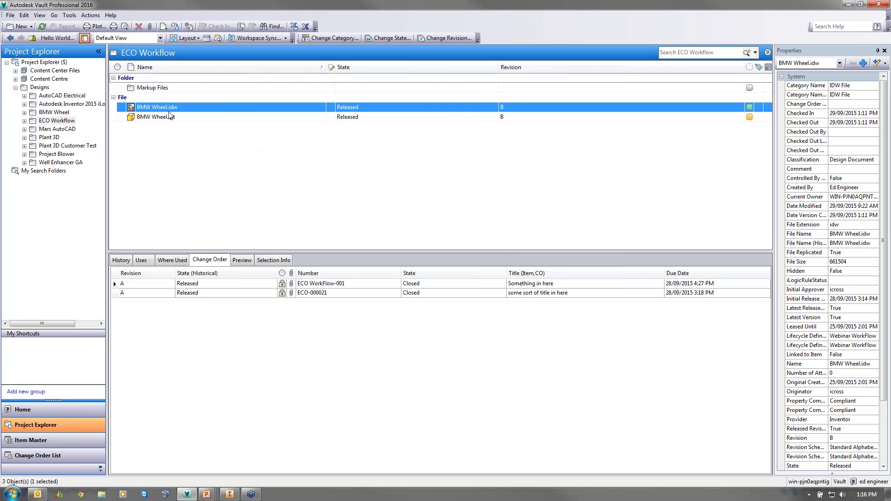
shift+click(157, 116)
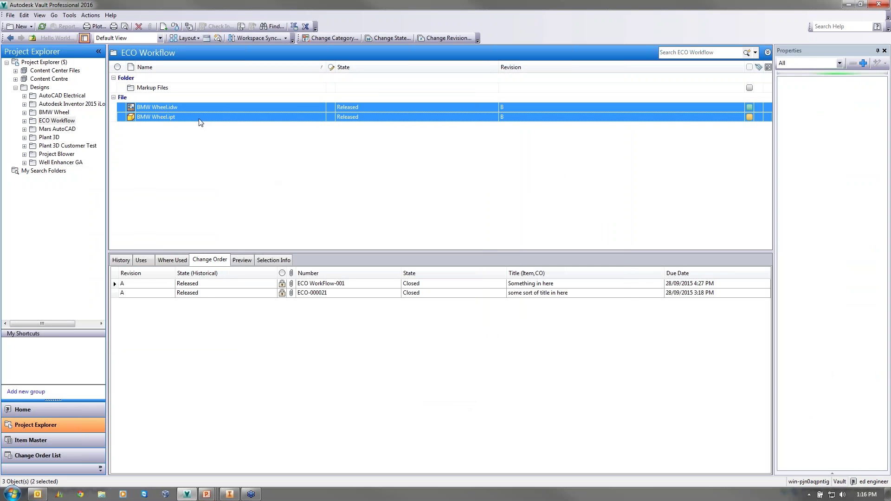
right_click(157, 109)
mouse_move(191, 297)
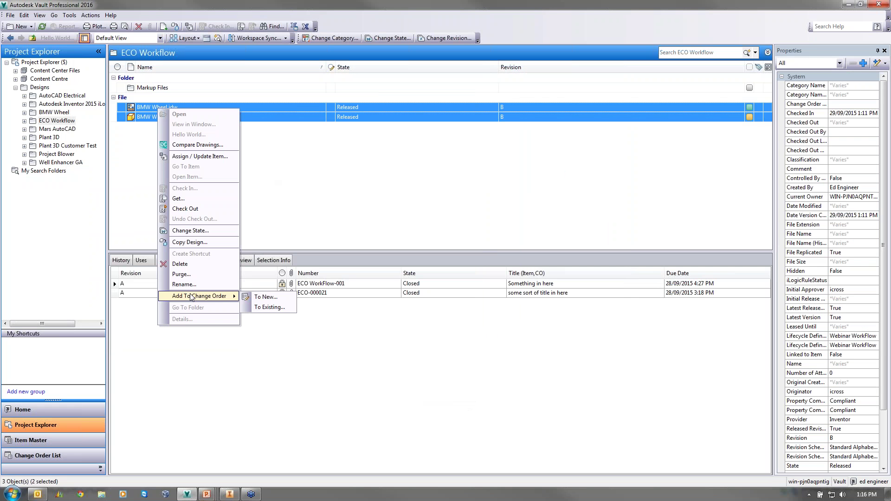
click(261, 297)
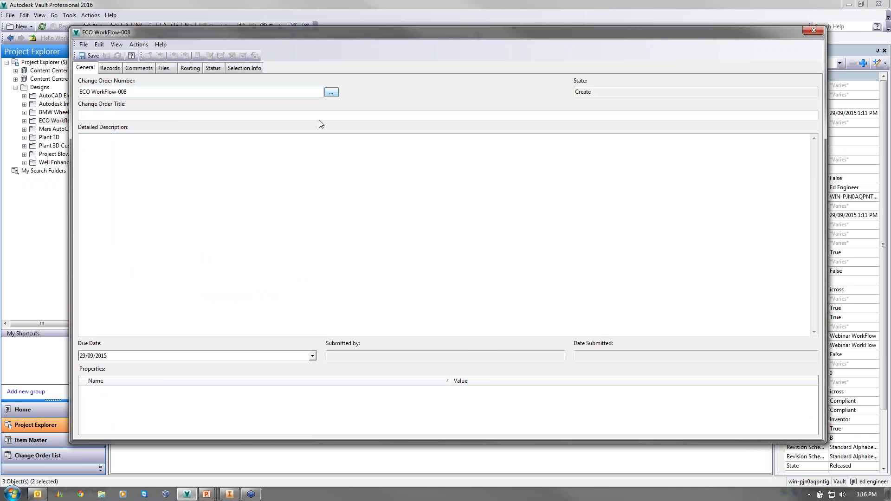
- Switch the change order to the ECO WorkFlow numbering scheme, renumbering it ECO WorkFlow-009
click(331, 91)
click(466, 238)
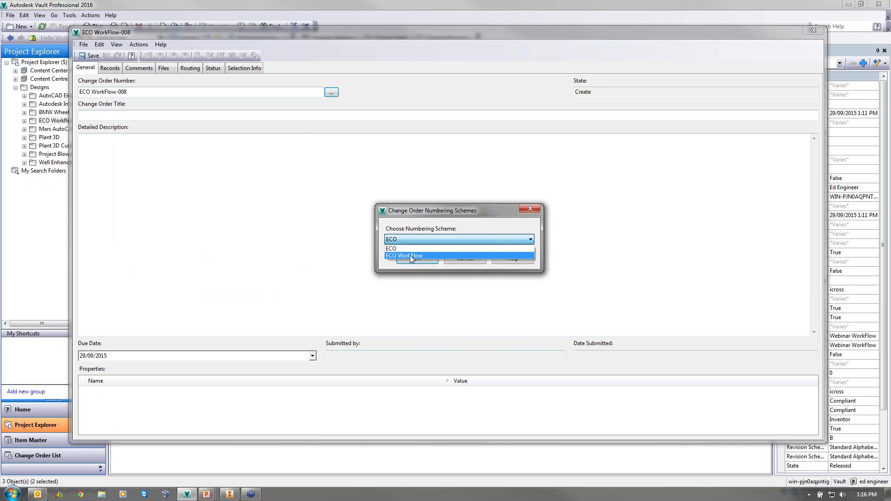
click(407, 255)
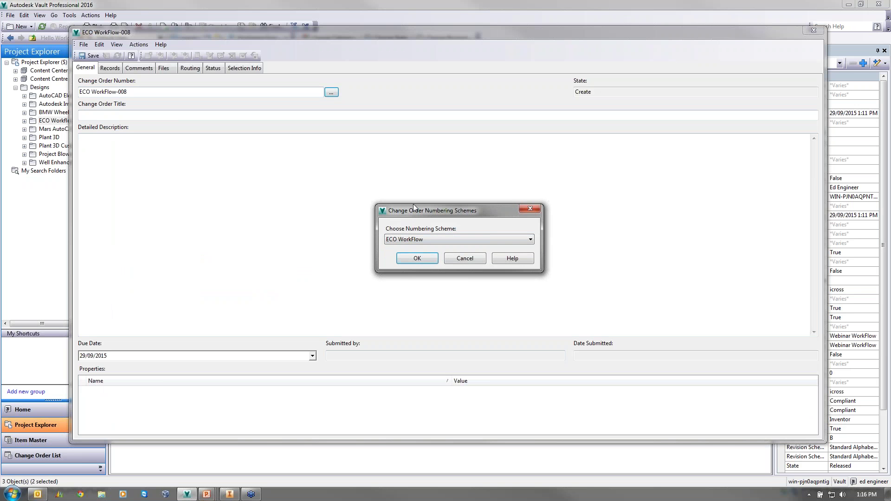
click(411, 260)
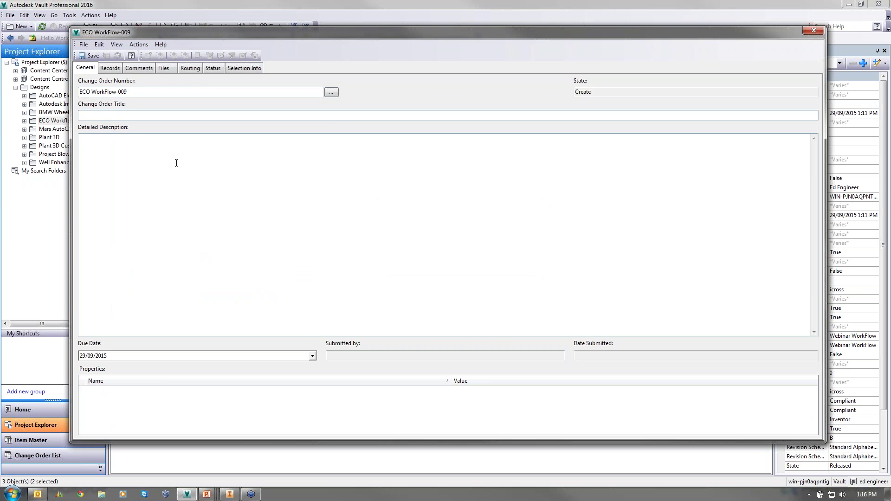
- Title it 'Change Locking nut dia on BMW Wheel', add the complaint description, keep due date 29/09/2015
text(Chnage)
key(BackSpace)
key(BackSpace)
key(BackSpace)
key(BackSpace)
text(ange Locking nut dia)
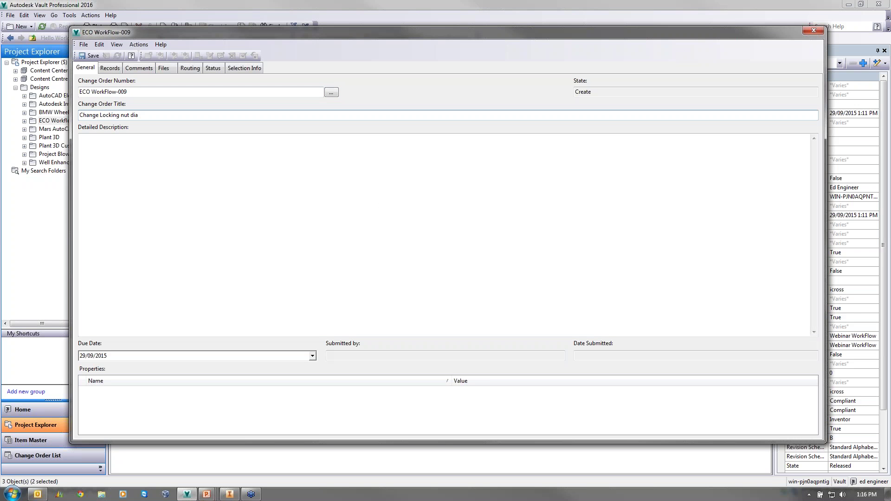
text( on BMW Wheel)
click(113, 143)
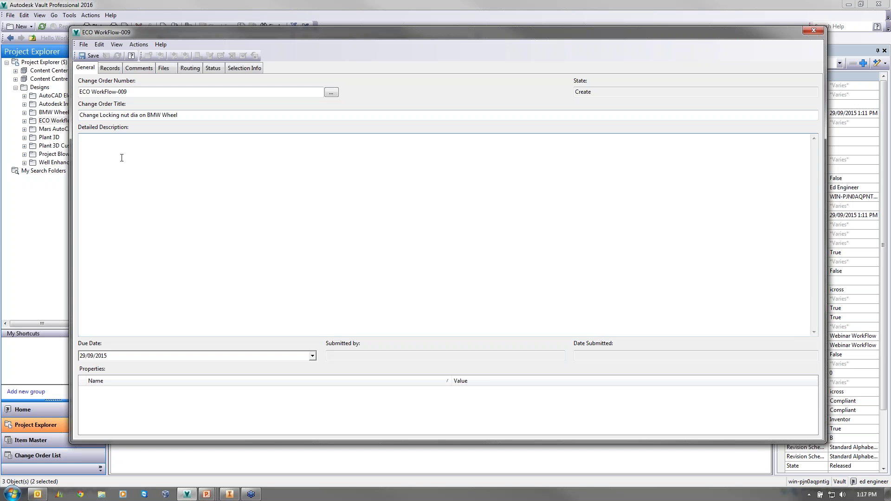
text(Customer complaint that they cannot access locking)
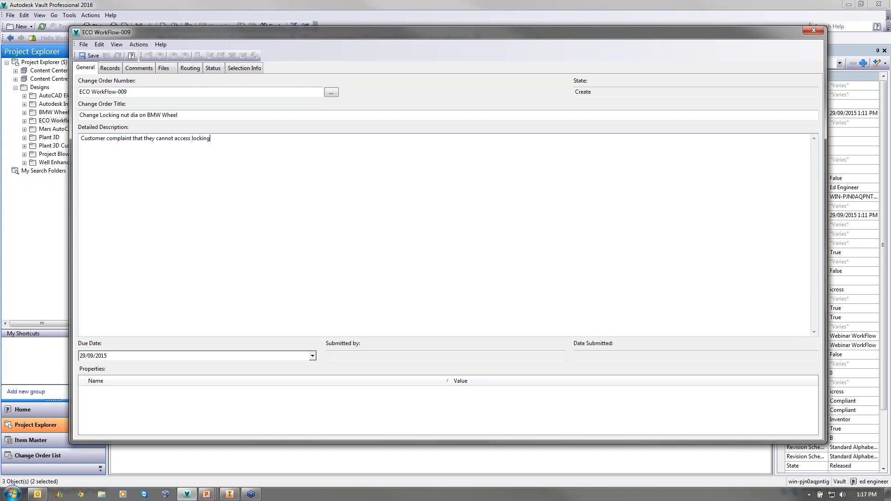
text( nut too tight.)
click(108, 359)
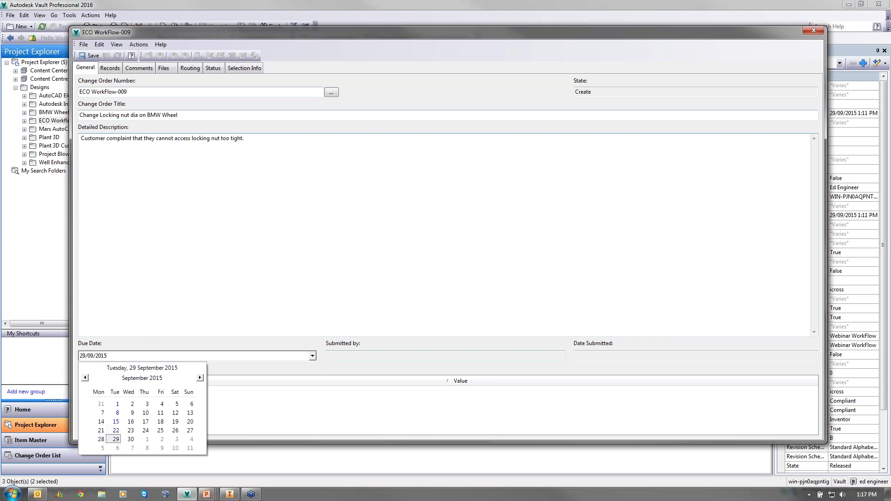
click(115, 439)
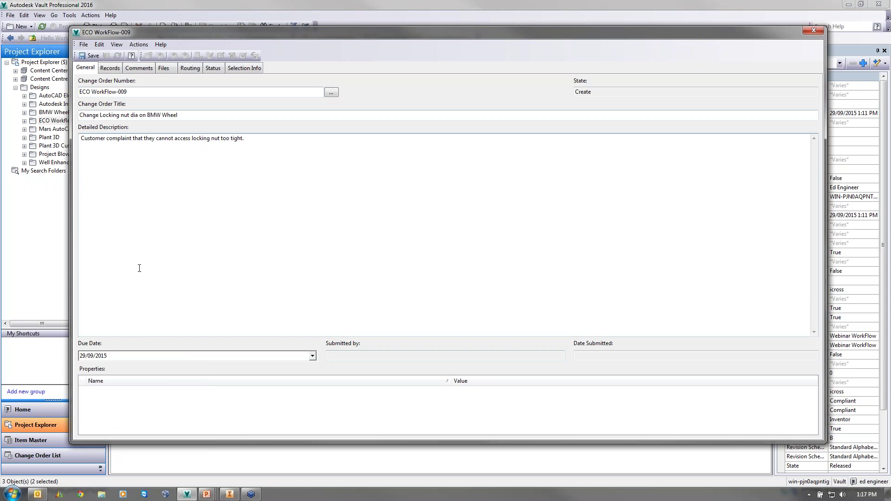
click(110, 69)
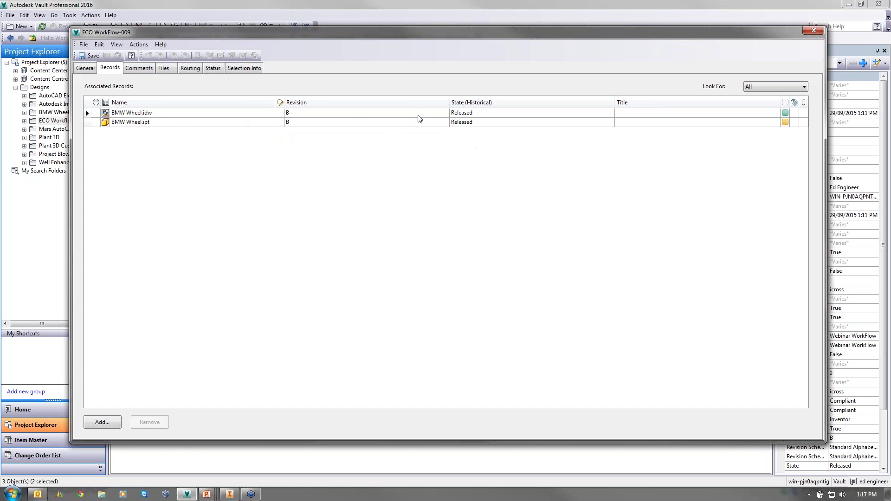
- Confirm BMW Wheel.idw stays Released with no other state, then view the empty Comments tab
right_click(177, 118)
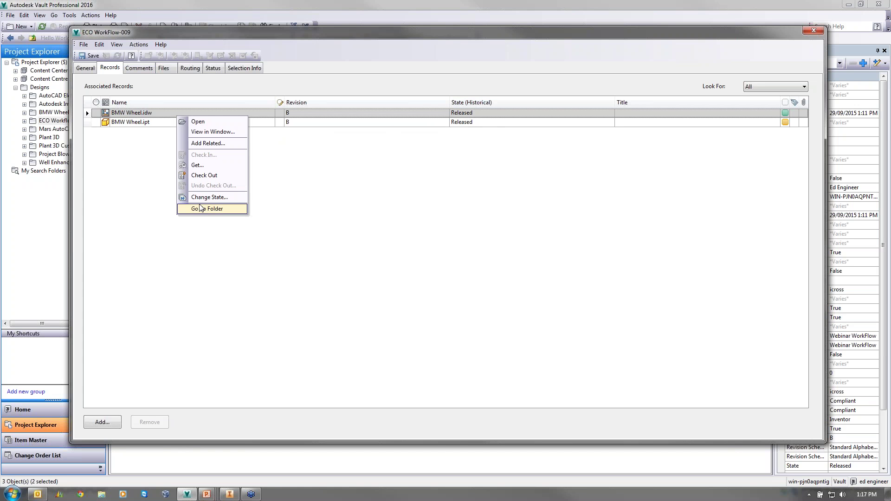
click(209, 197)
click(390, 58)
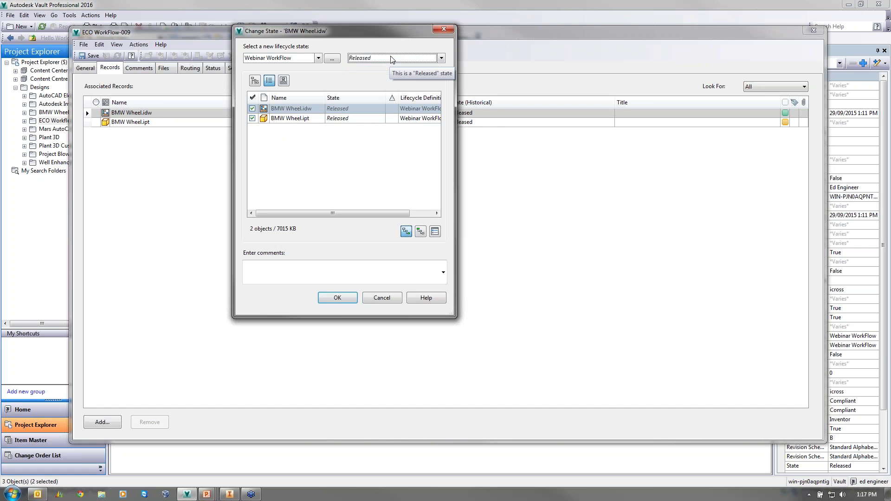
click(390, 57)
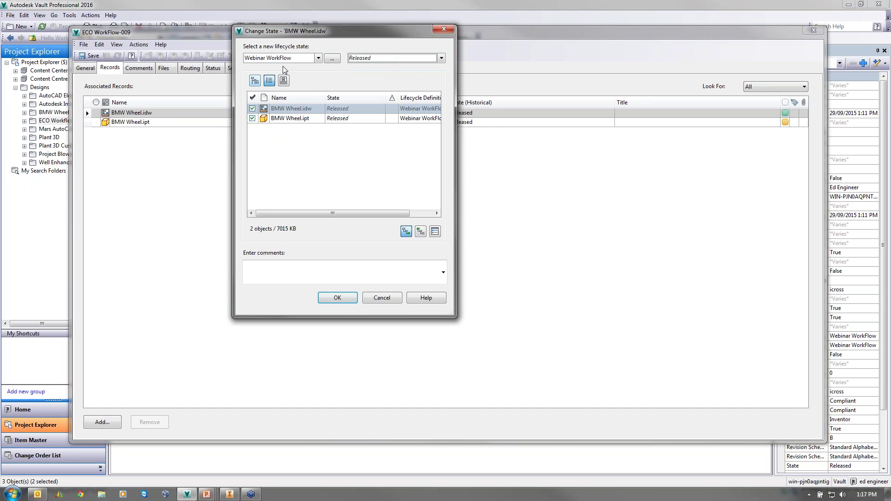
click(440, 31)
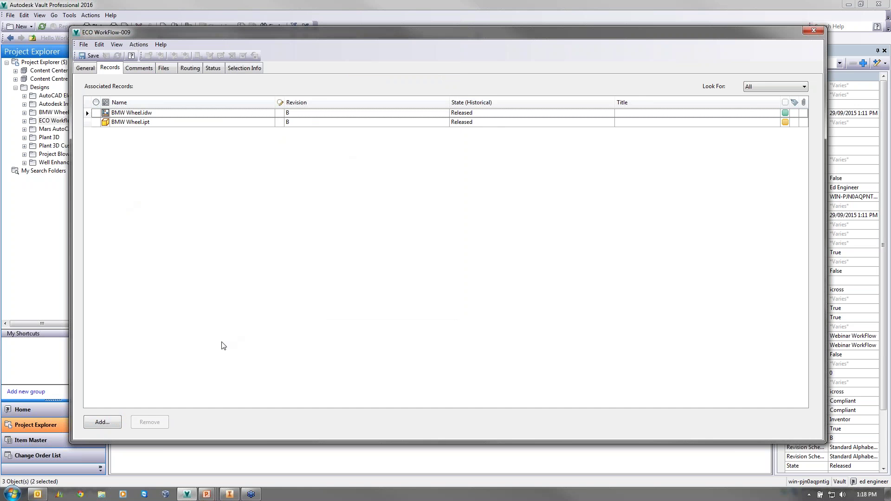
click(102, 423)
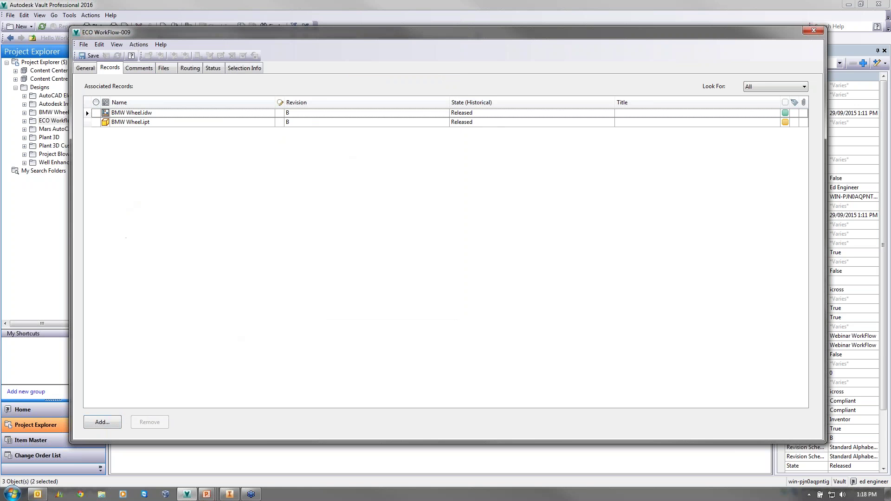
click(137, 68)
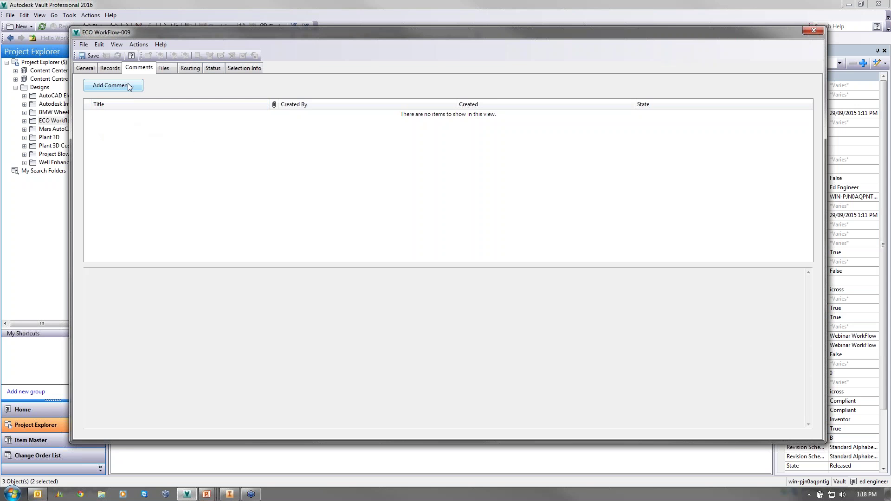
- Select the BMW Wheel drawing in the ECO's Files tab and update its visualization file
click(167, 68)
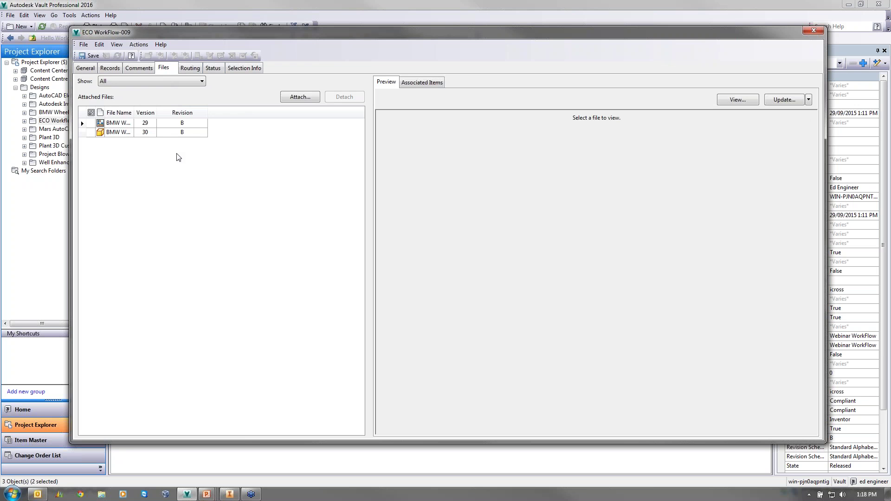
click(82, 122)
click(619, 260)
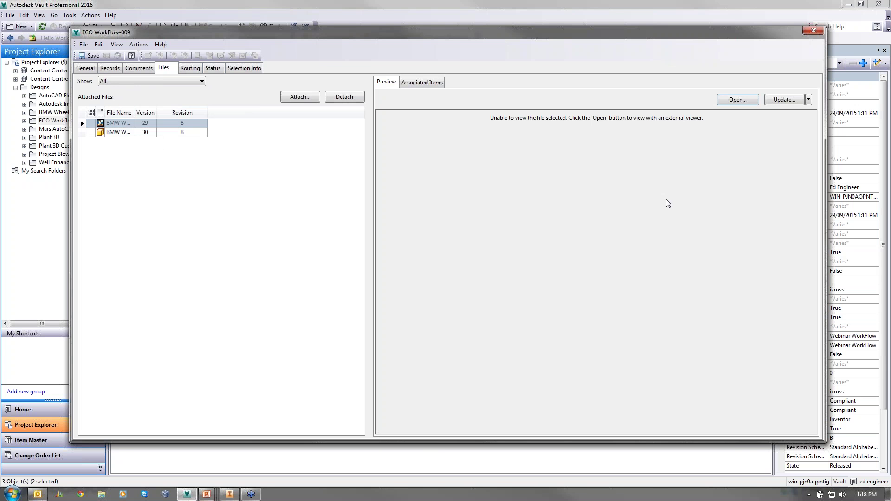
click(773, 99)
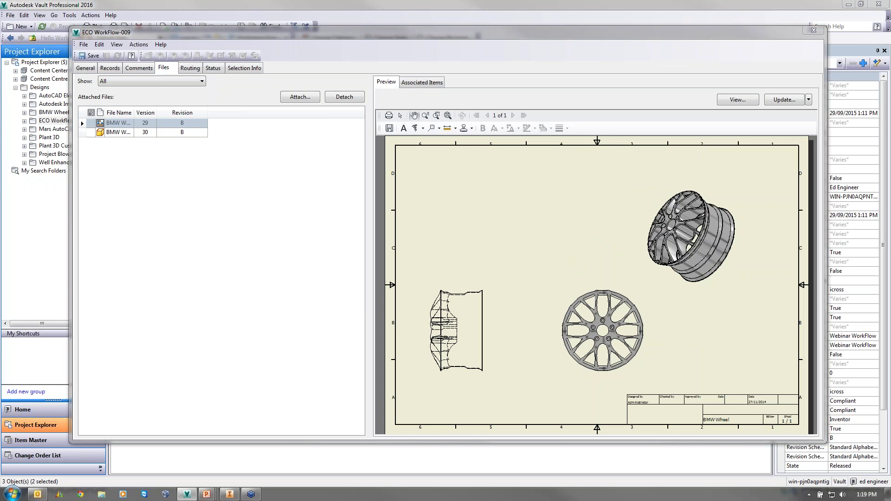
- Add a rectangle callout on the wheel reading 'Change Dia to 26mm Customer complaint'
drag(615, 220, 590, 221)
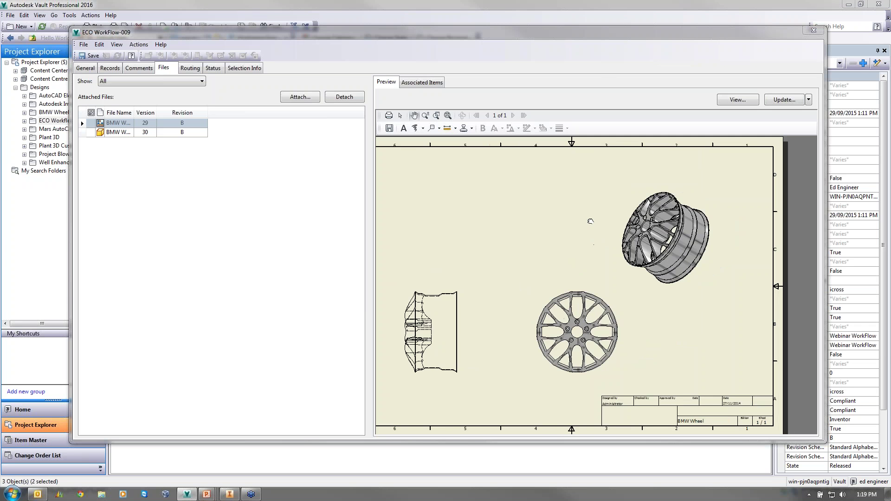
scroll(590, 221, up, 2)
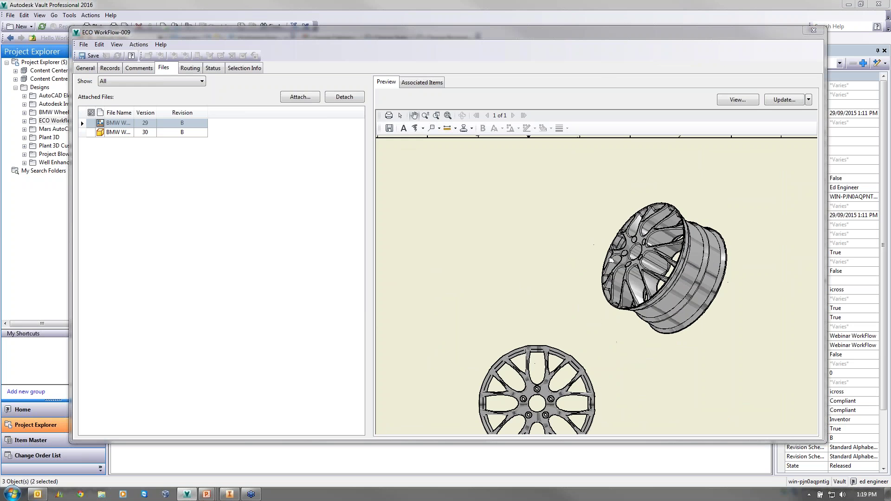
click(438, 130)
mouse_move(633, 236)
mouse_down()
mouse_move(586, 185)
mouse_move(475, 168)
mouse_up()
text(Change)
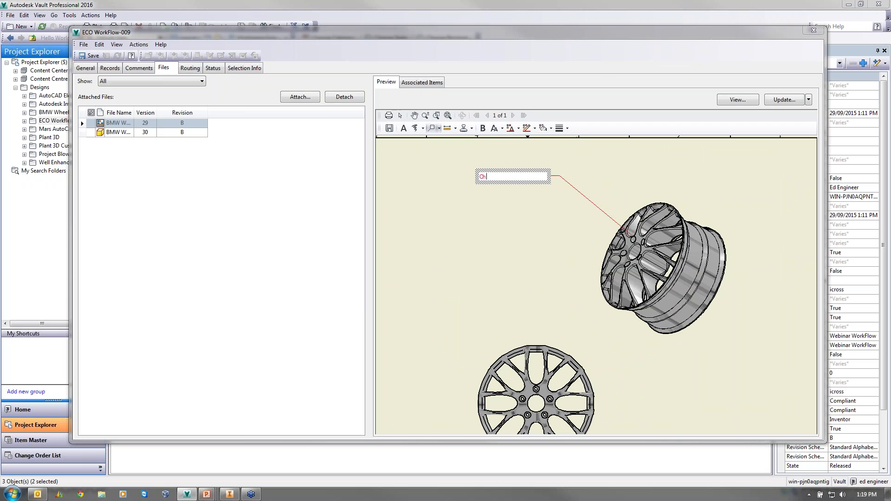
key(BackSpace)
key(BackSpace)
key(BackSpace)
key(BackSpace)
text(ange Dia to 26mm Customer c)
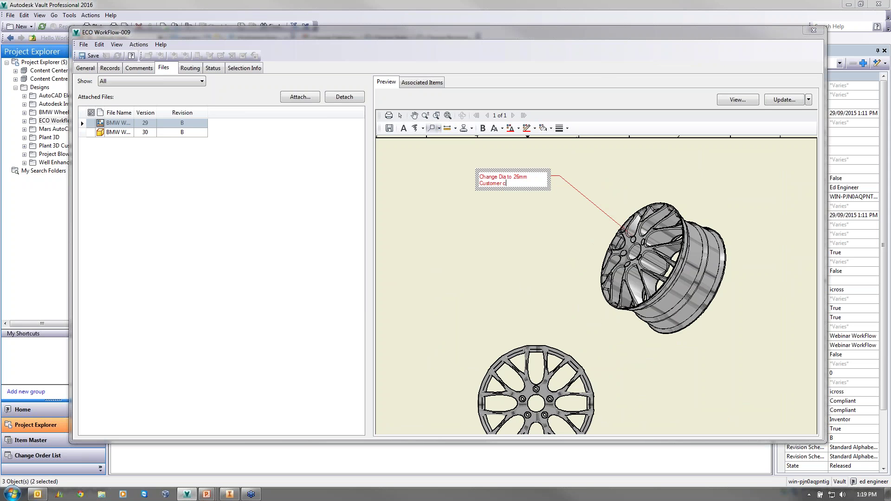
text(omplaint)
click(490, 227)
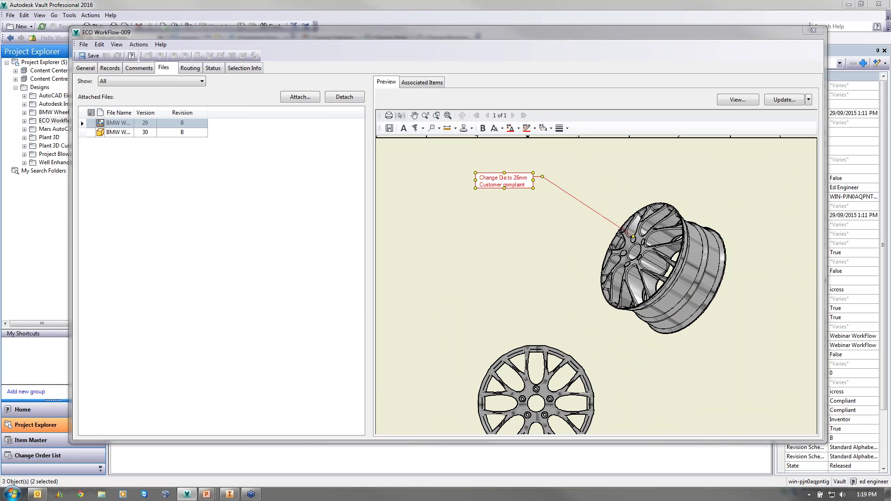
- Enclose the side view in a revision-cloud callout noting 'Chnage View to Shaded Please'
scroll(490, 227, down, 2)
middle_drag(469, 247, 580, 214)
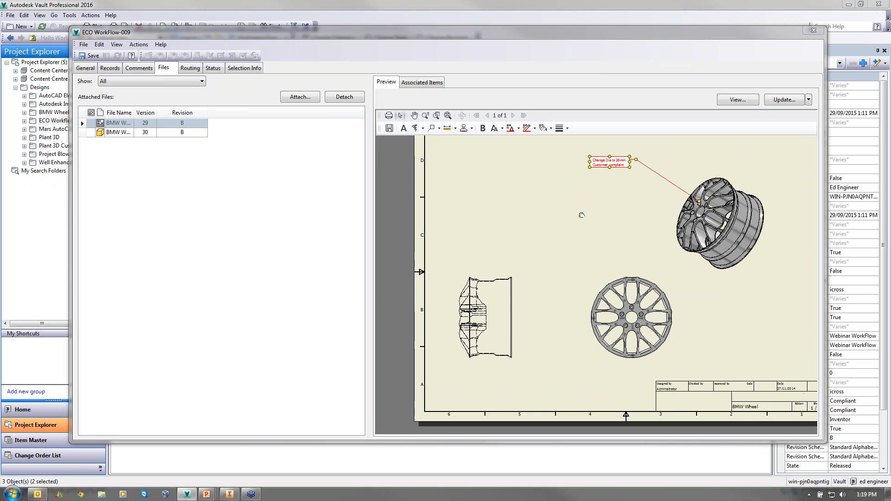
click(439, 129)
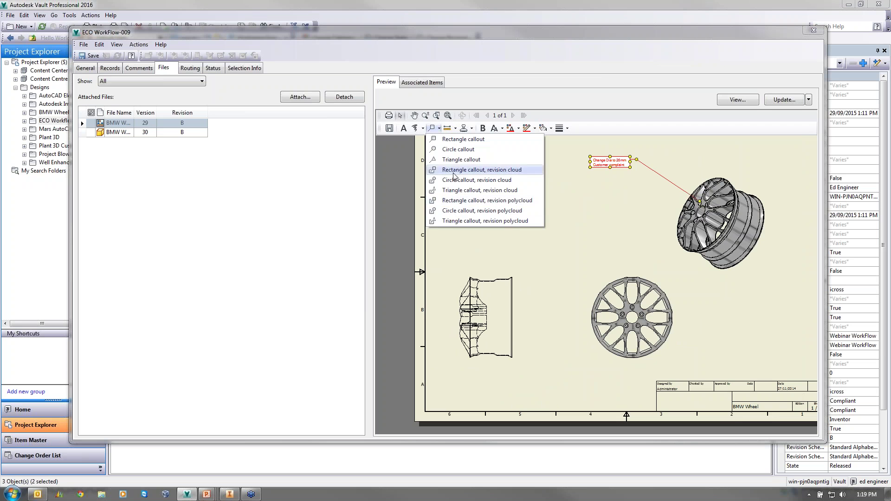
click(482, 169)
drag(441, 262, 534, 374)
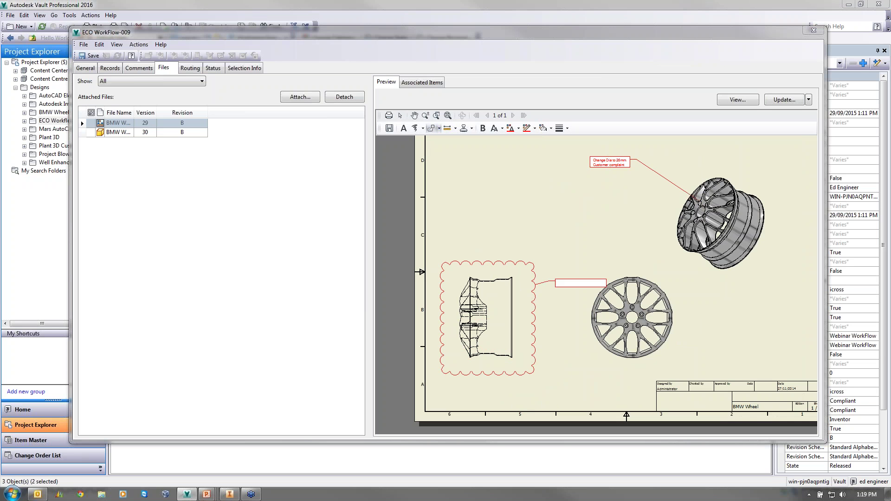
click(475, 196)
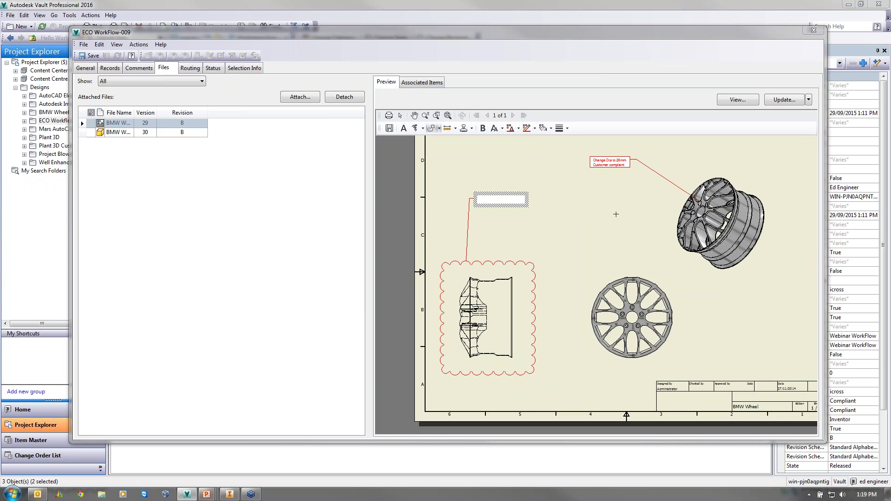
text(Chnage View to Shaded Please)
click(622, 224)
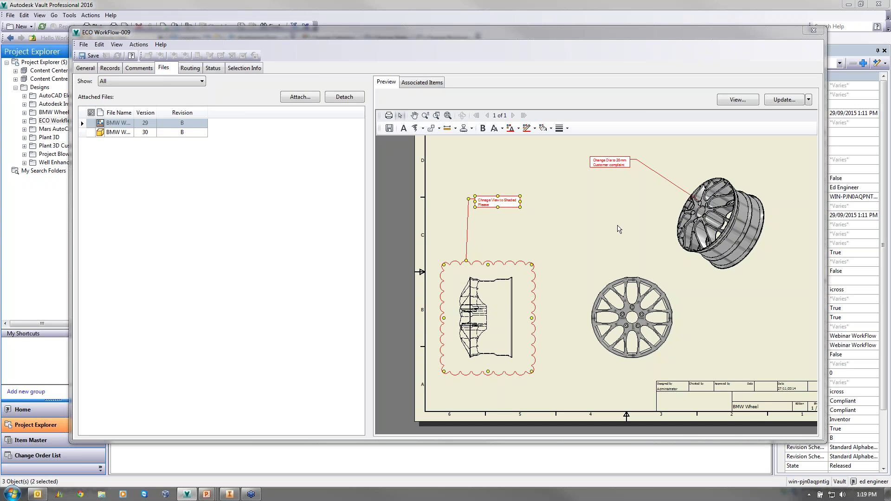
- Save the markups as a file
scroll(509, 214, up, 2)
scroll(508, 214, down, 2)
scroll(604, 218, down, 2)
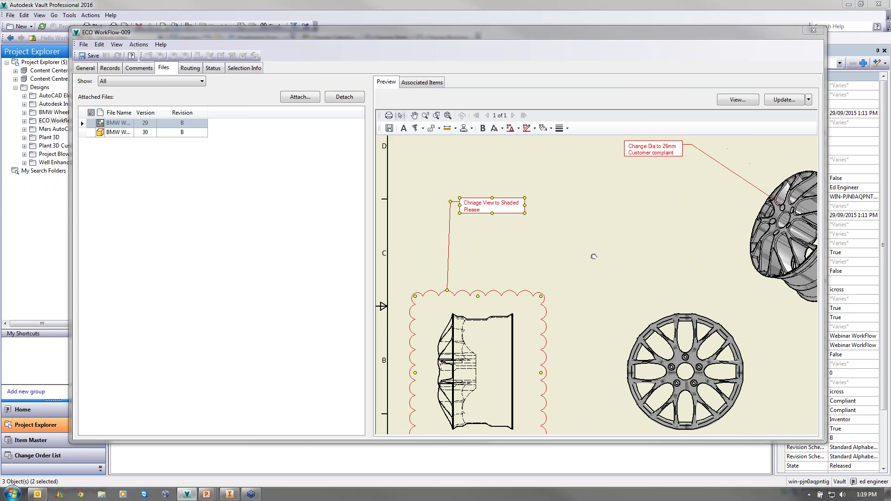
click(389, 129)
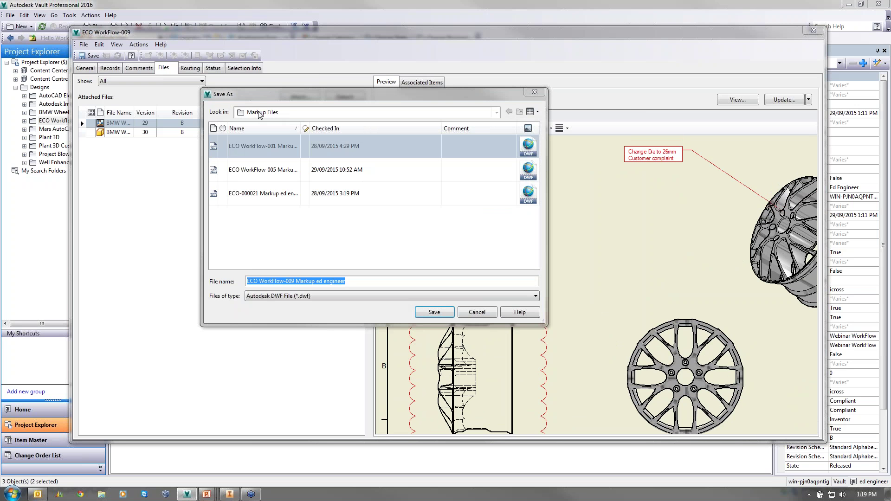
- Save the markup DWF into the vault without a comment and preview it in Attached Files
key(Home)
key(Right)
key(shift+Right)
key(shift+Right)
key(shift+Right)
key(shift+Right)
key(shift+Right)
key(shift+Right)
key(shift+Right)
key(shift+Right)
key(shift+Right)
key(shift+Right)
key(shift+Right)
key(shift+Right)
key(shift+Right)
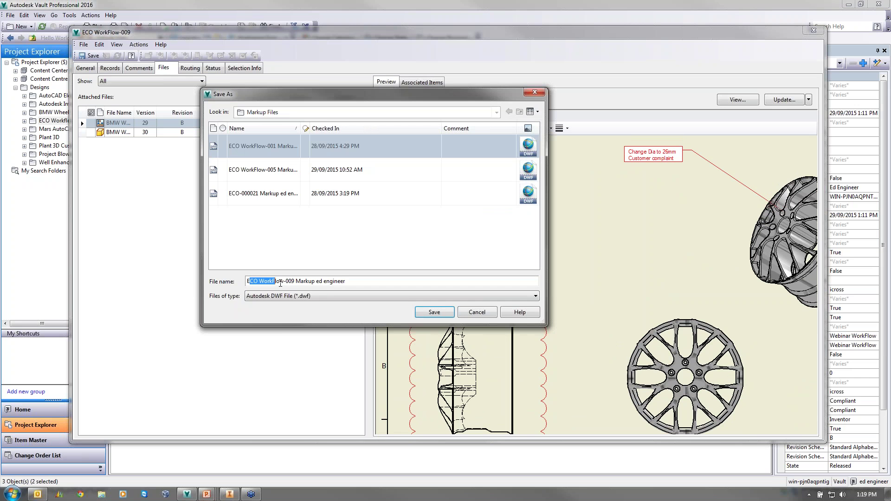
click(327, 281)
drag(295, 280, 246, 281)
click(432, 312)
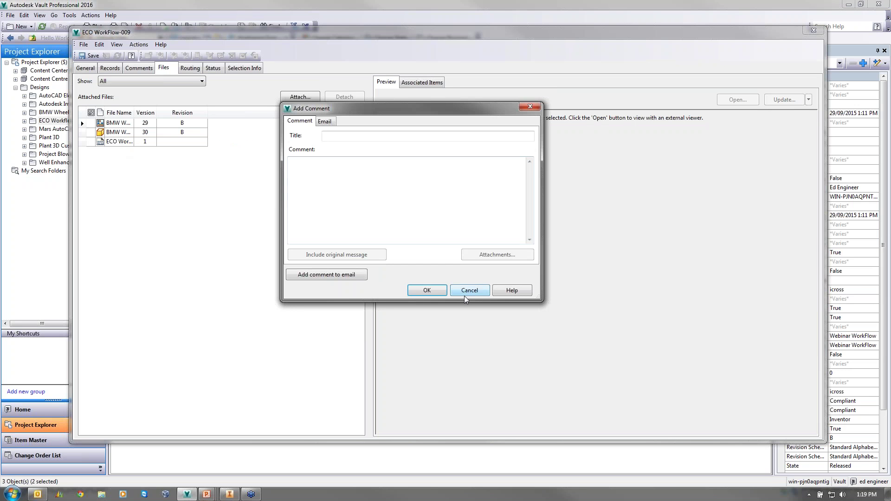
click(477, 291)
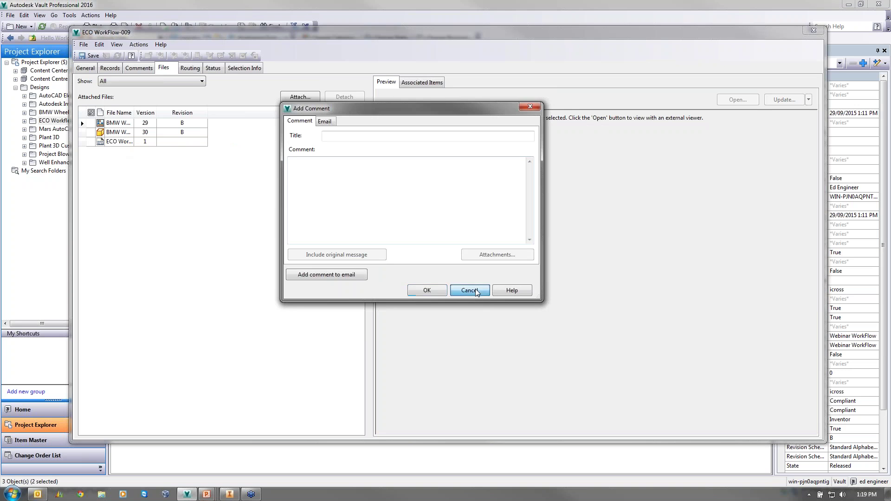
click(144, 141)
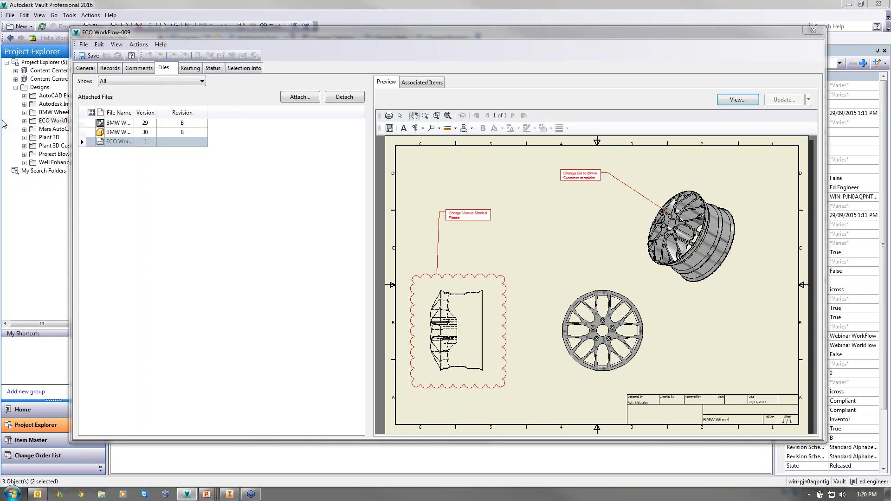
- Keep the ECO Demonstration routing and view the status diagram sitting at Create
click(191, 69)
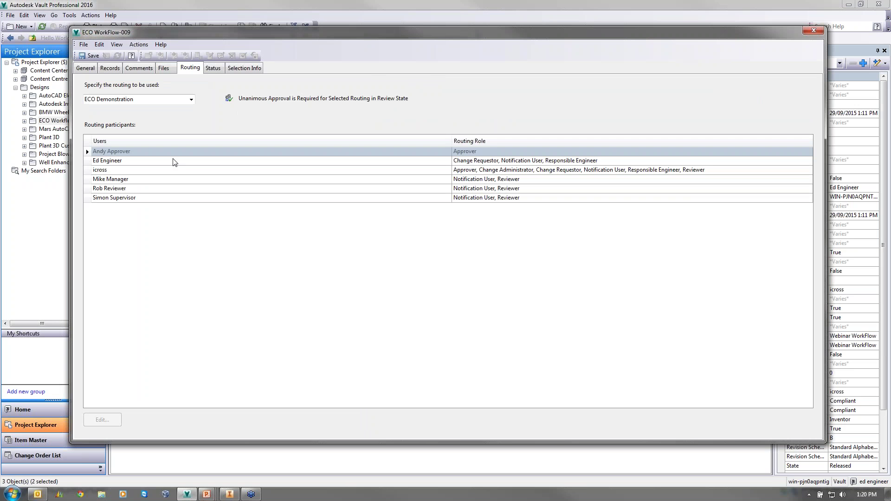
click(191, 100)
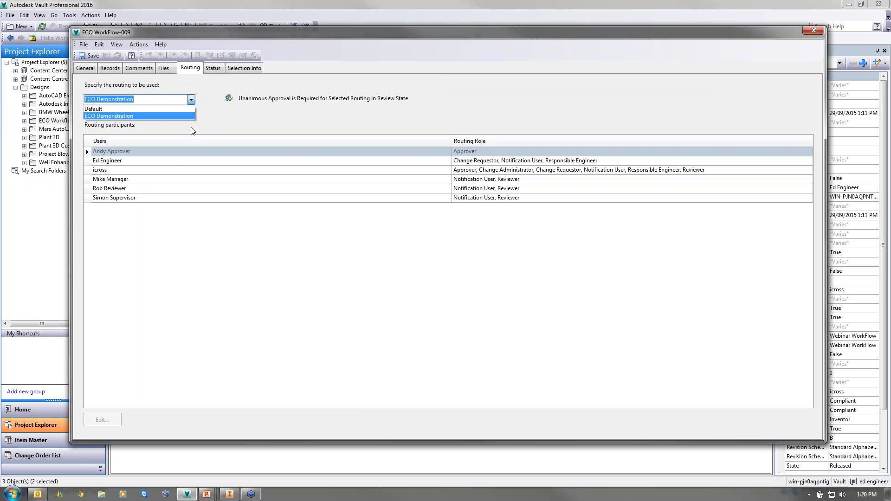
click(123, 116)
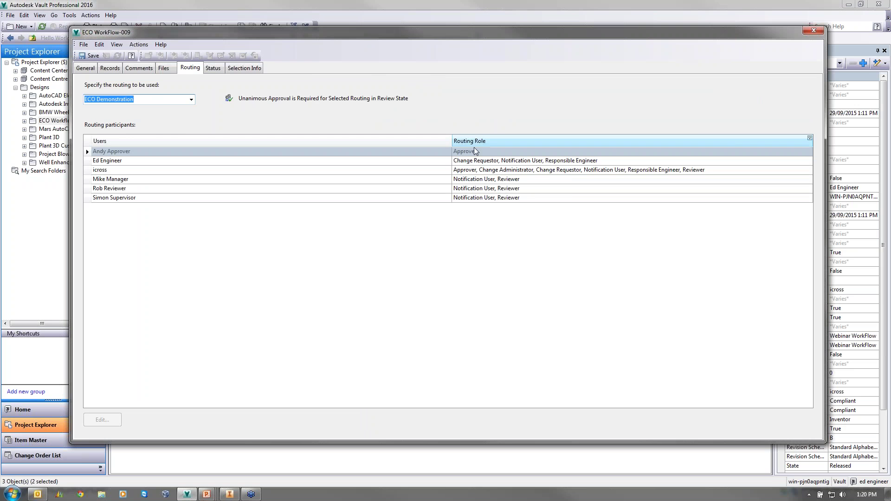
click(181, 170)
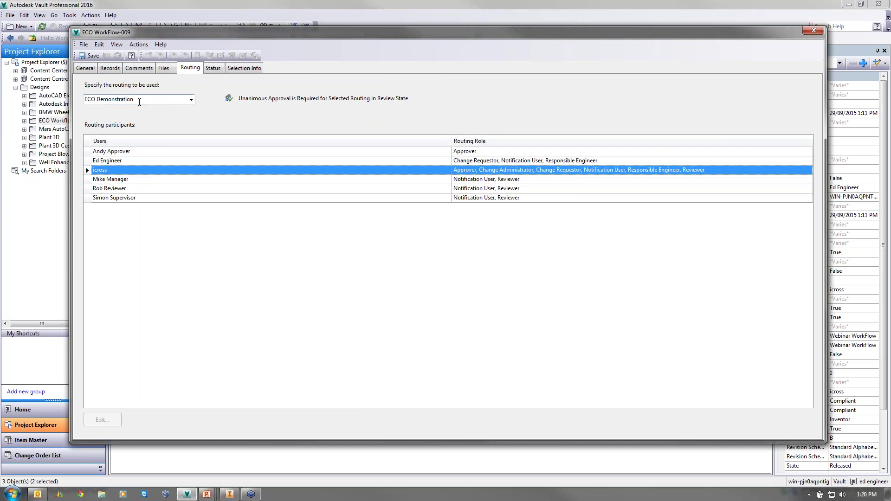
click(139, 100)
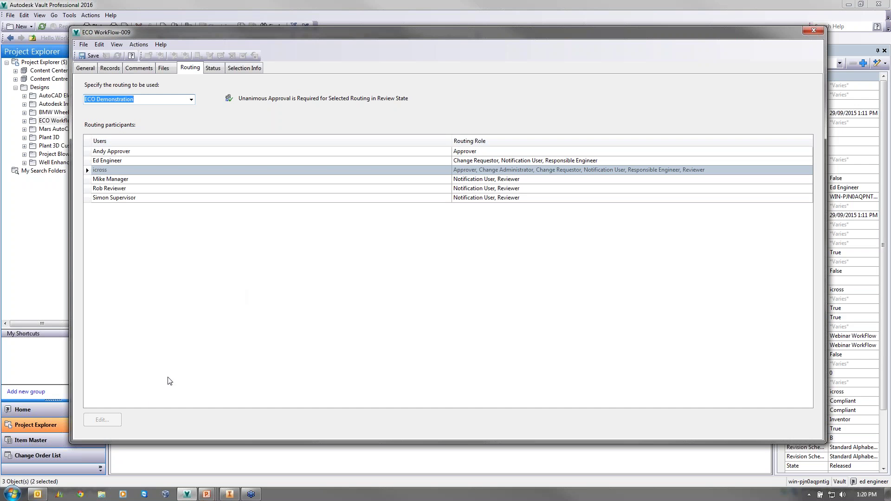
click(213, 68)
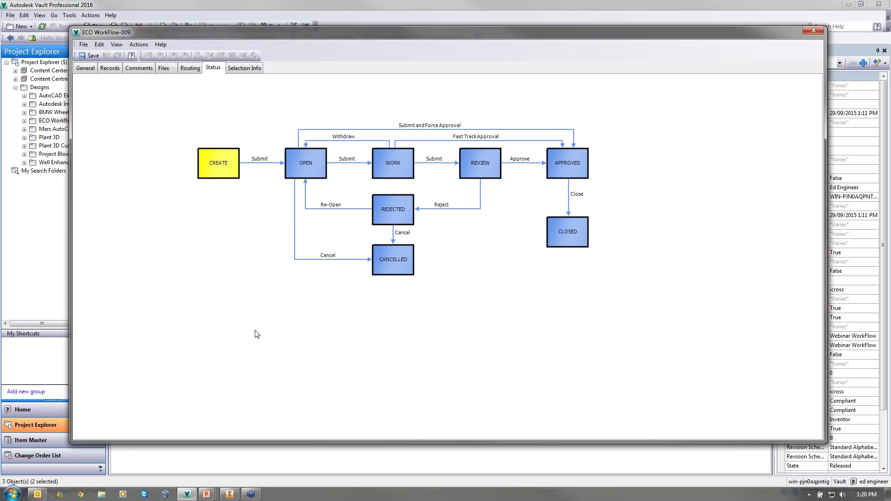
- Save the ECO and accept its six routing participants, leaving the manager's roles unchanged
click(88, 55)
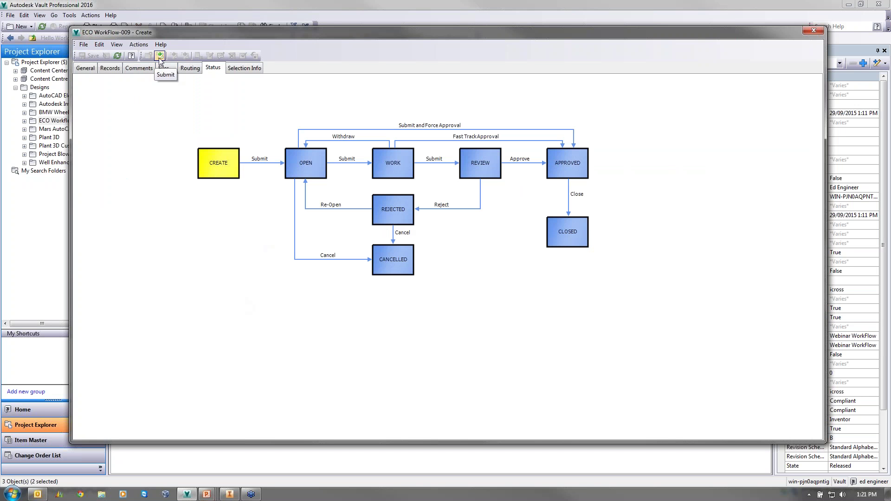
click(185, 69)
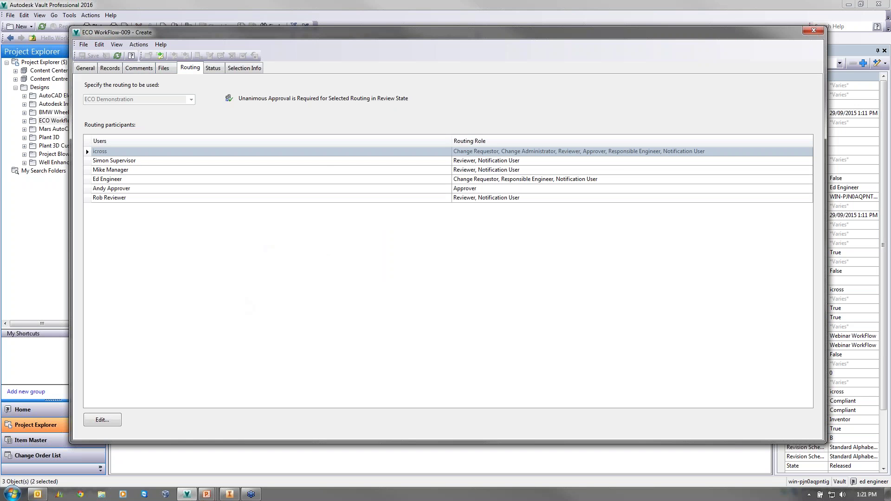
click(103, 420)
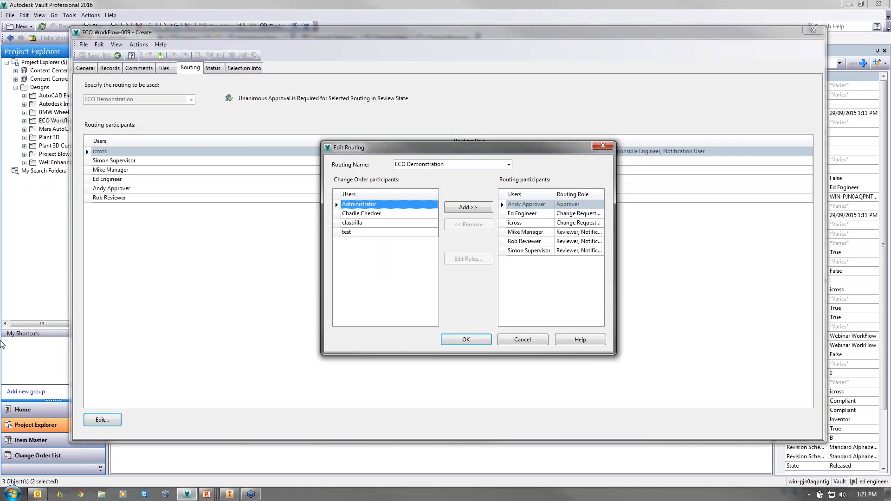
click(538, 205)
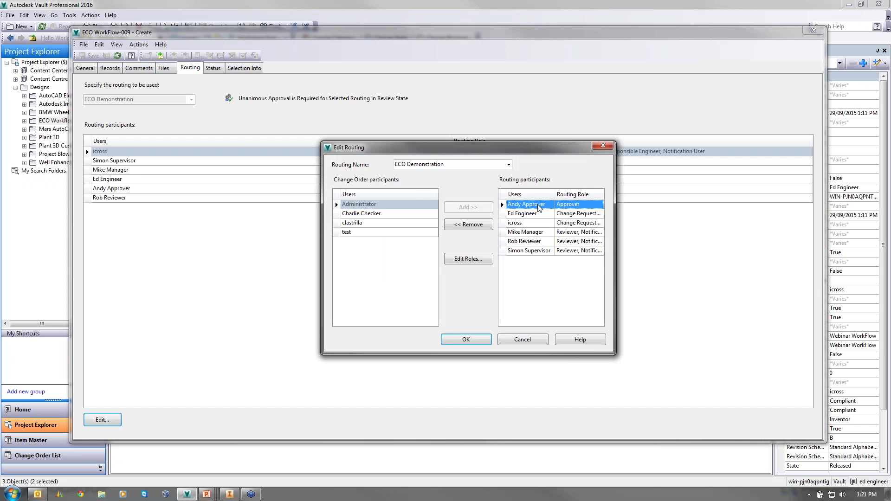
click(517, 232)
click(474, 261)
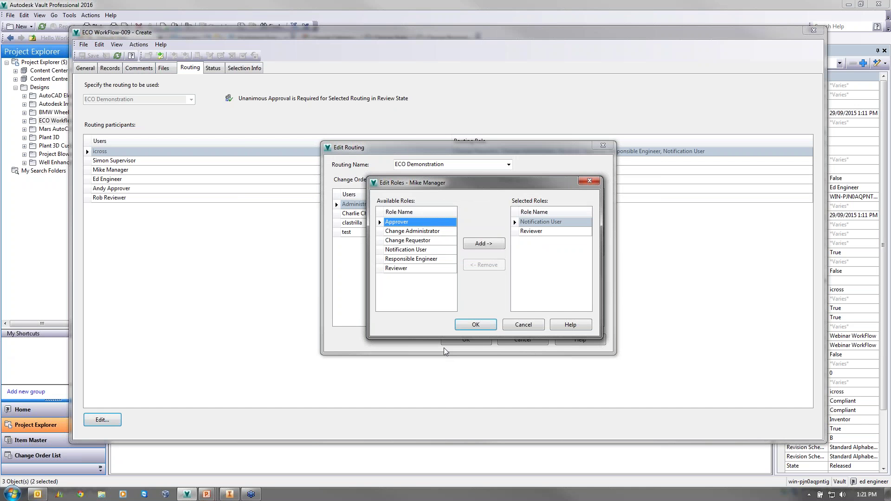
click(523, 325)
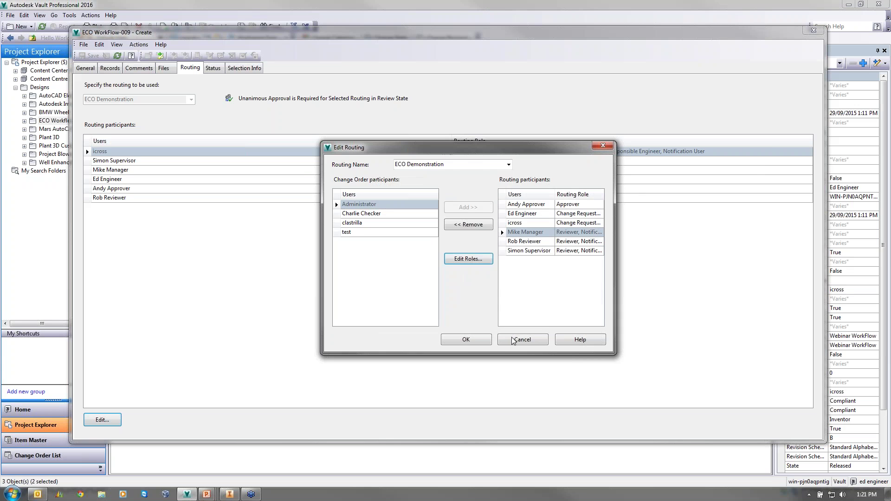
click(477, 341)
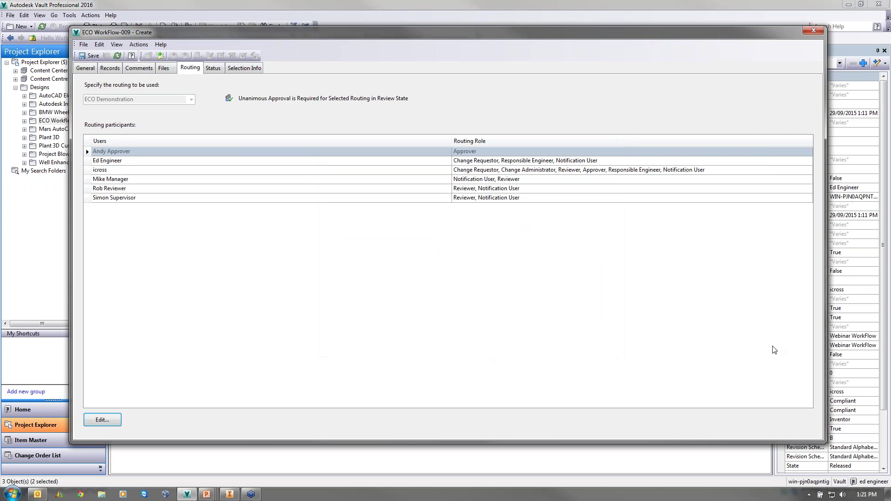
- Submit the ECO, saving changes, with a comment asking the reviewer to review due to customer complaints
click(160, 55)
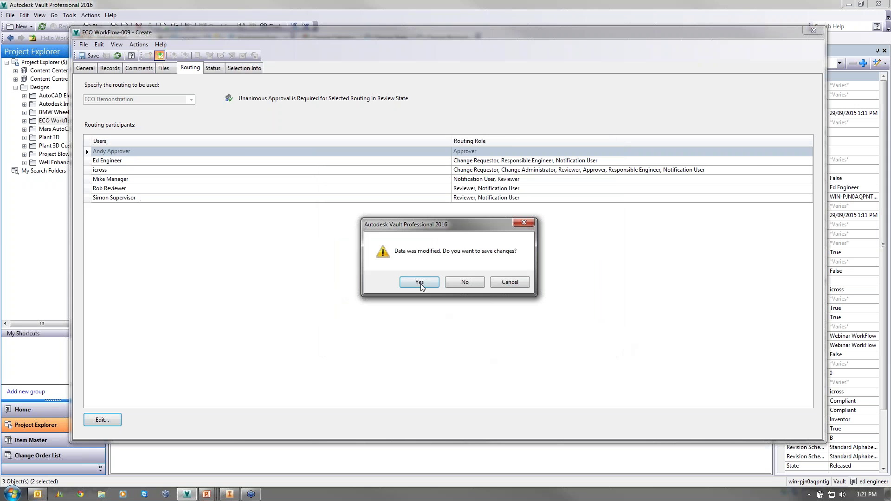
click(420, 284)
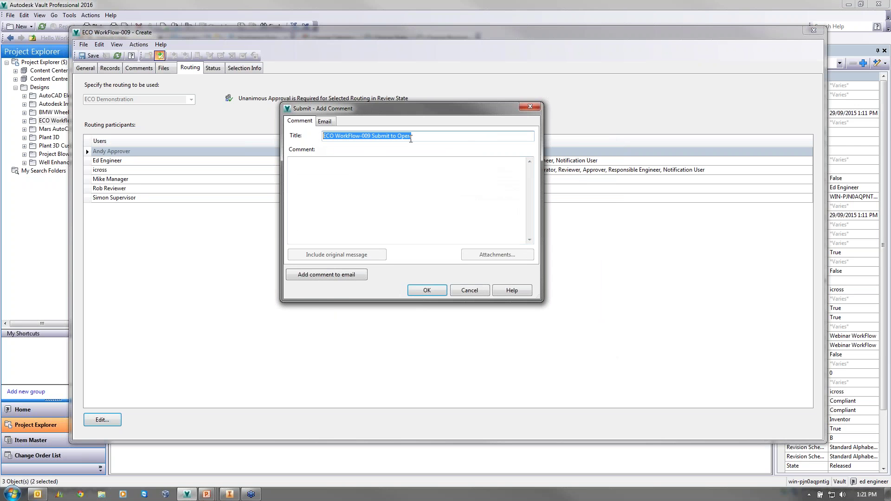
click(369, 163)
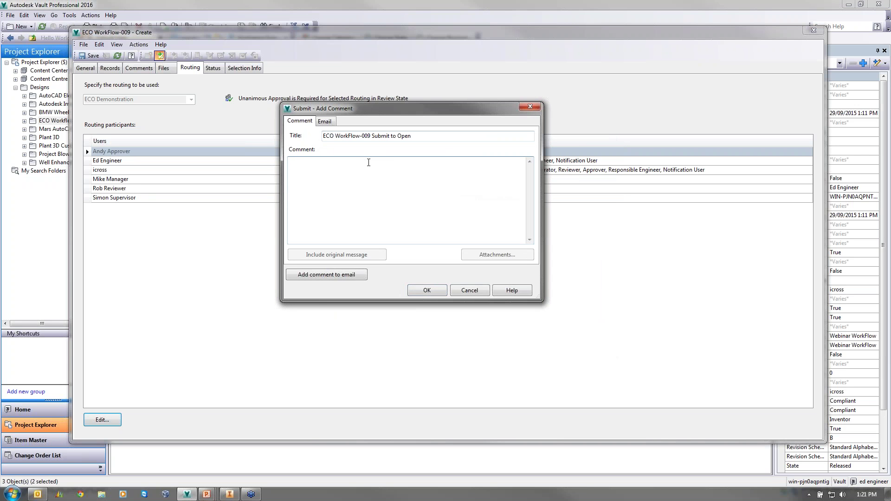
text(Hi Ian,)
key(Return)
text(pe)
text(lease review)
text( the ECO )
text(as we are getting cutom)
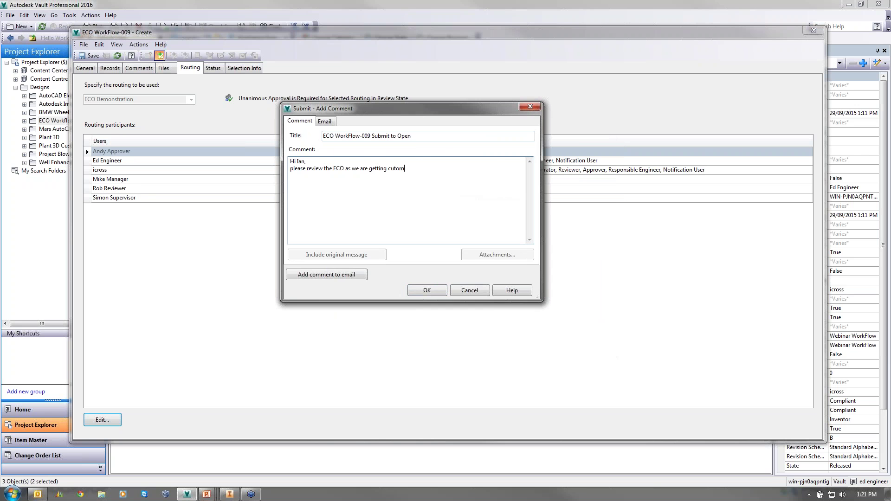
text(e)
key(BackSpace)
key(BackSpace)
key(BackSpace)
key(BackSpace)
text(stomer complaints see markup)
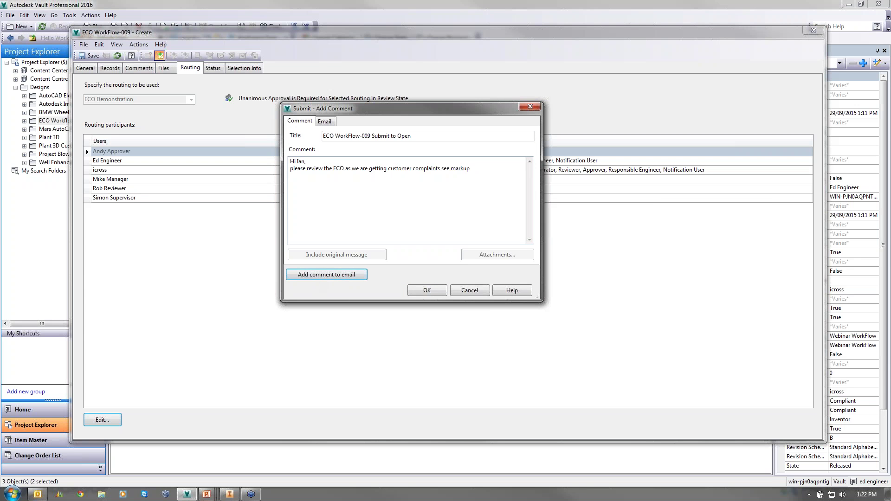
- Check the notification e-mail recipients and text, then confirm the submission
click(324, 120)
scroll(533, 216, down, 3)
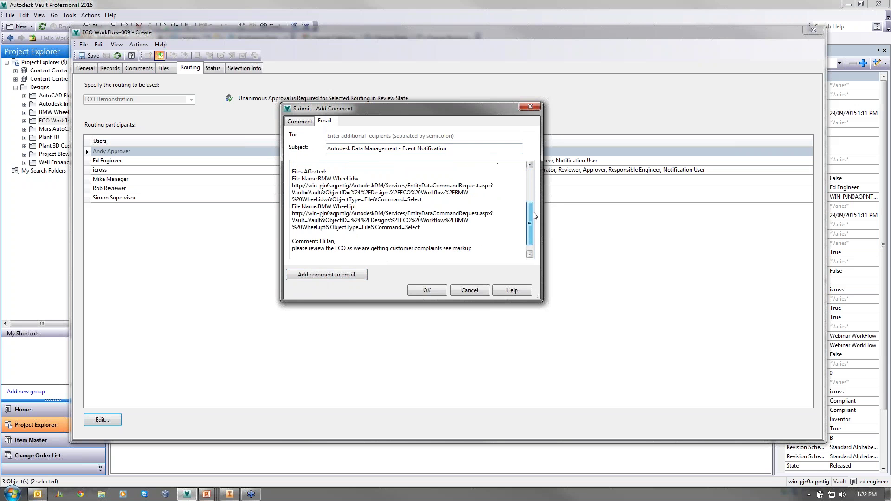
scroll(526, 222, up, 4)
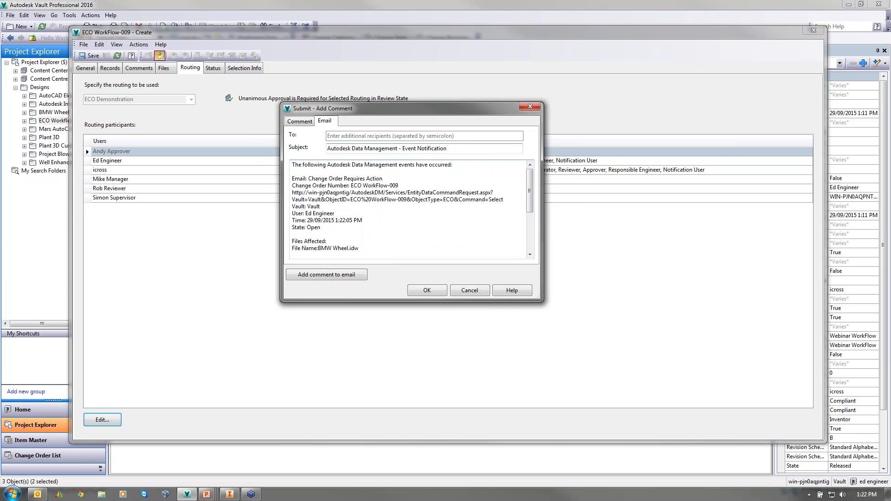
click(309, 122)
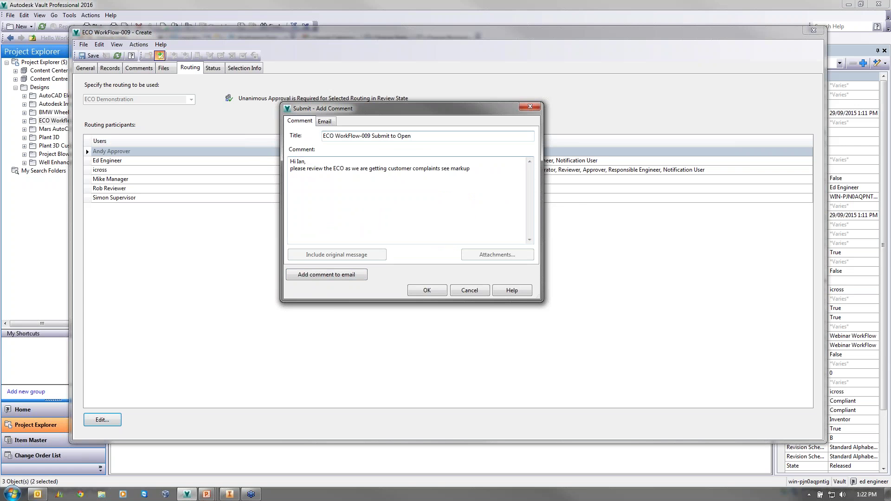
click(324, 121)
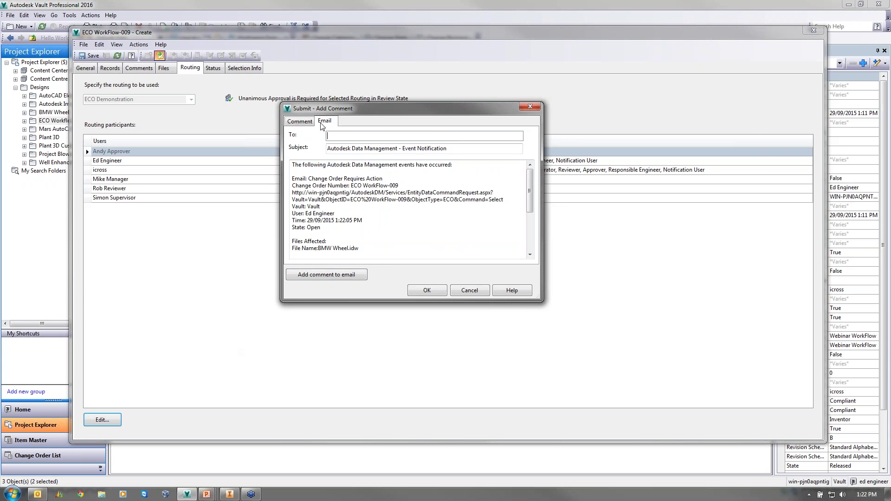
click(300, 121)
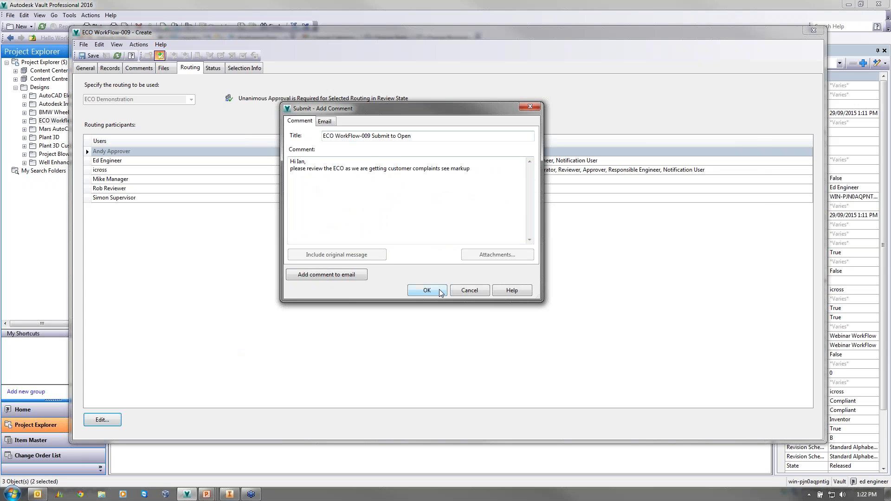
click(427, 290)
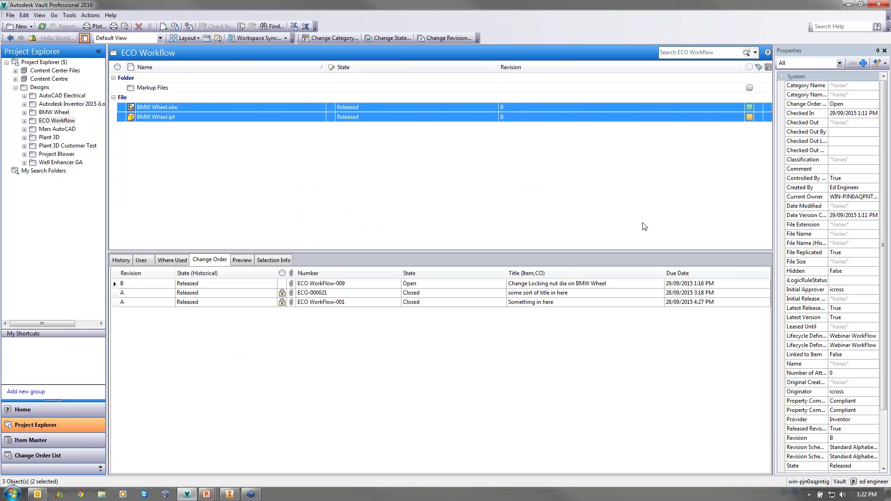
- Log out, log back in as another user, and open ECO WorkFlow-009 from My Worklist
click(10, 15)
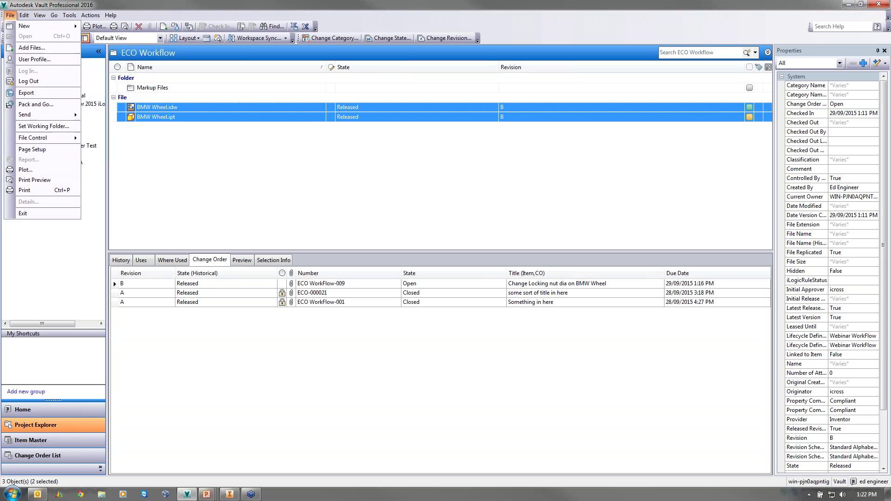
click(37, 81)
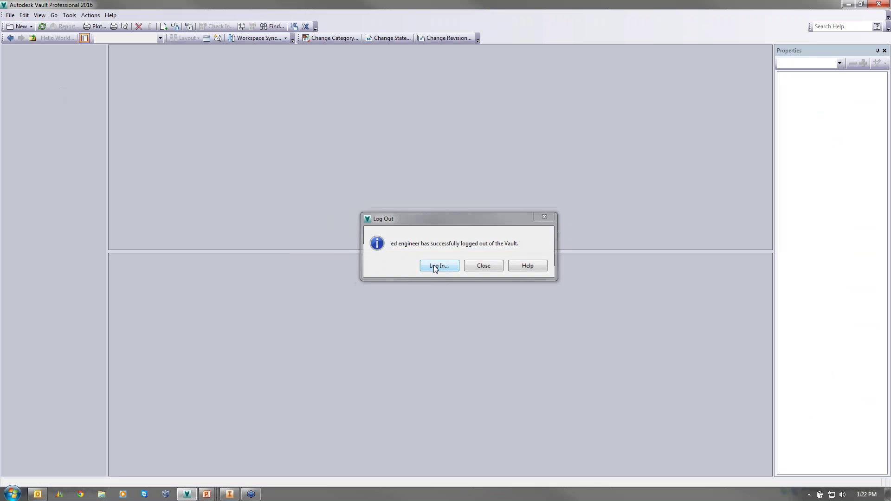
click(436, 268)
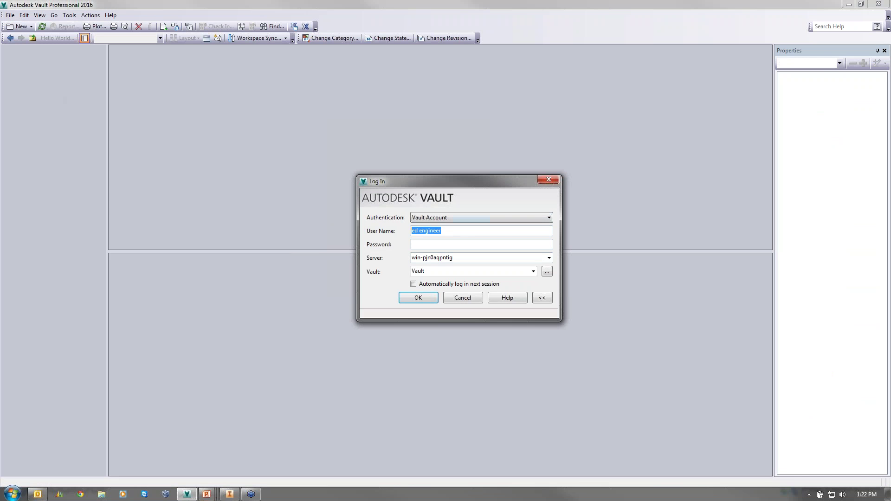
key(Tab)
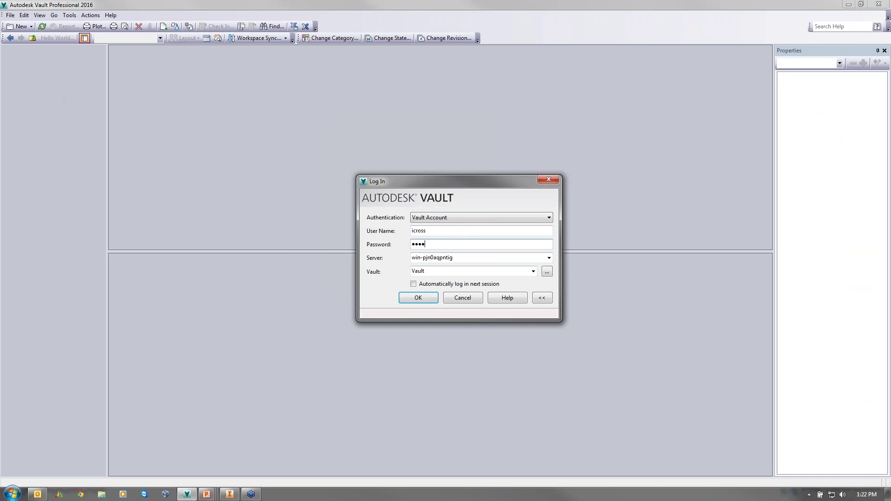
key(Return)
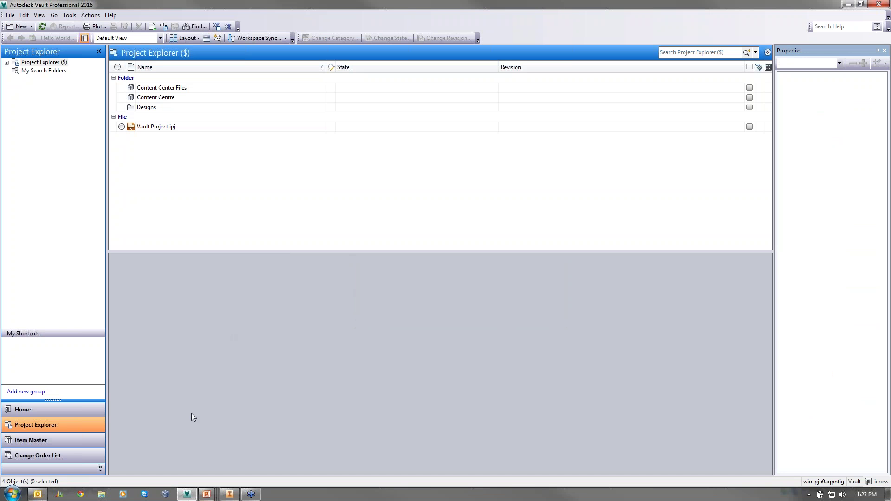
click(57, 455)
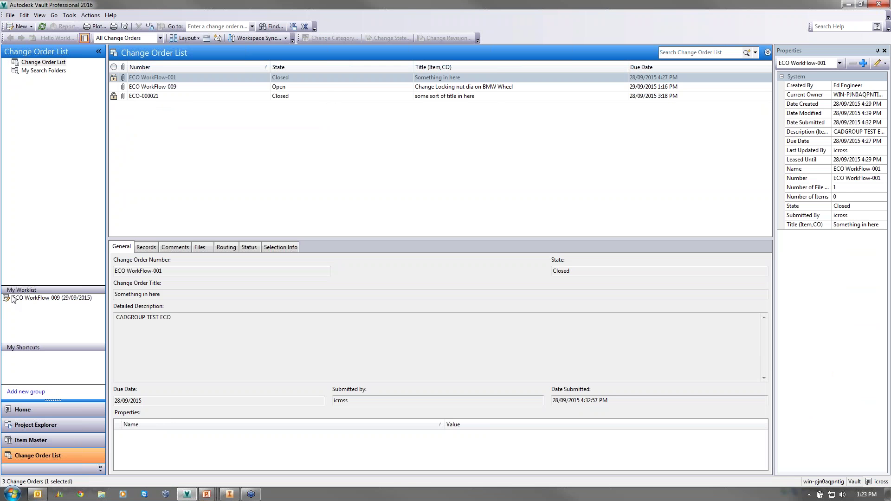
click(33, 298)
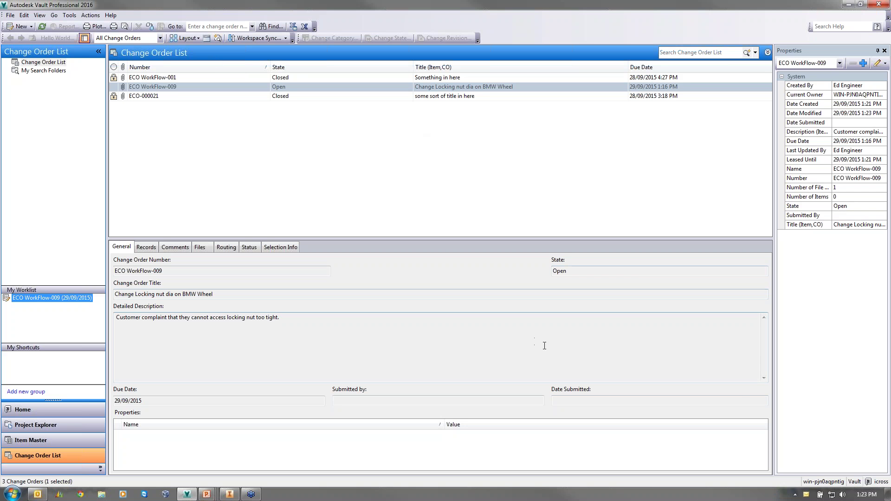
double_click(805, 495)
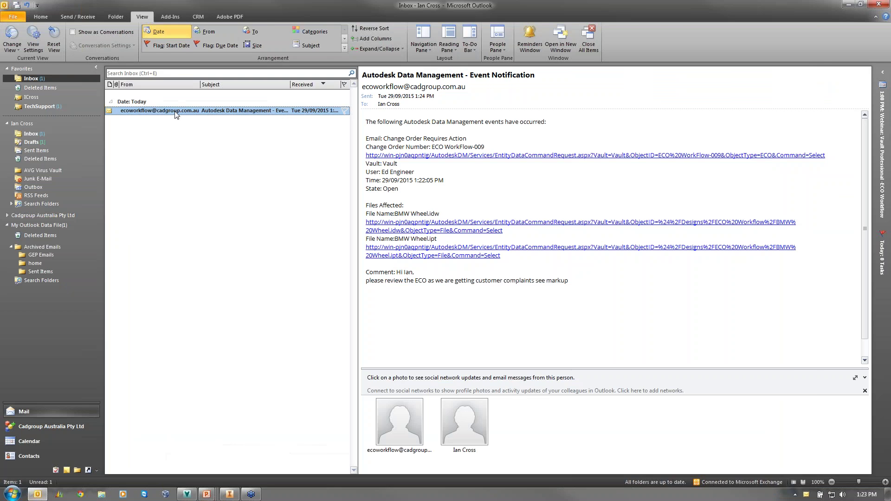
double_click(178, 114)
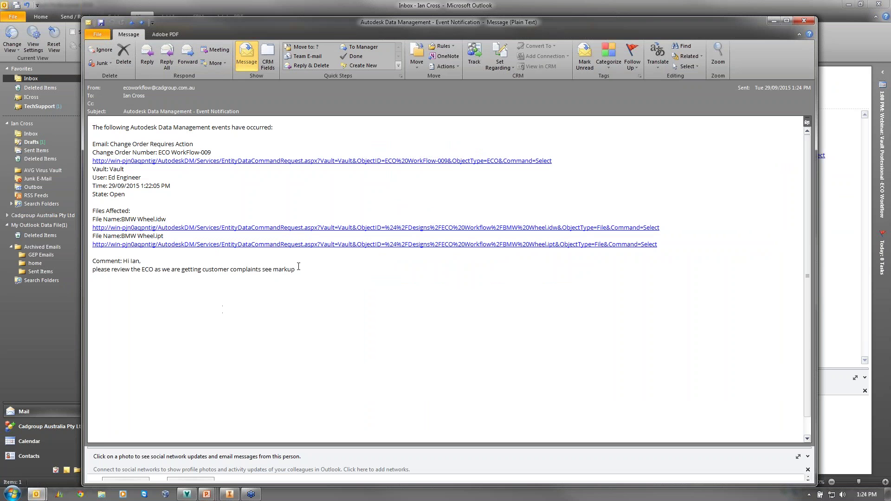
drag(298, 266, 90, 264)
click(188, 315)
click(804, 21)
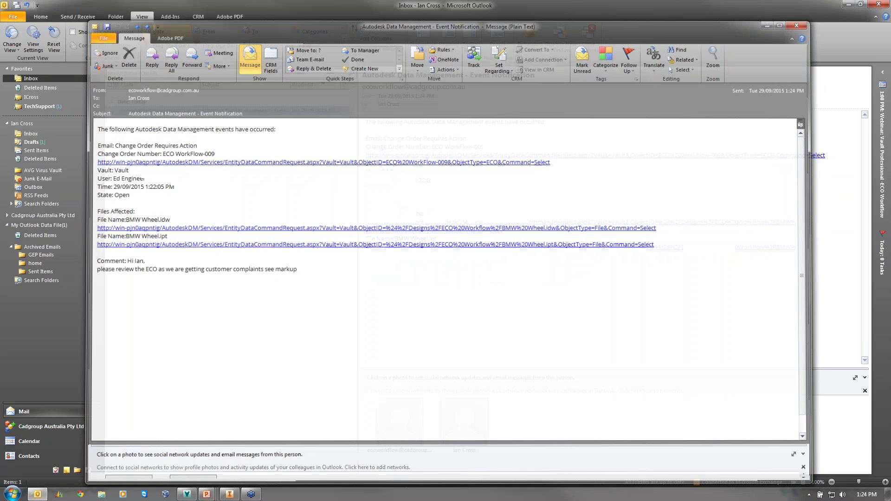
click(848, 6)
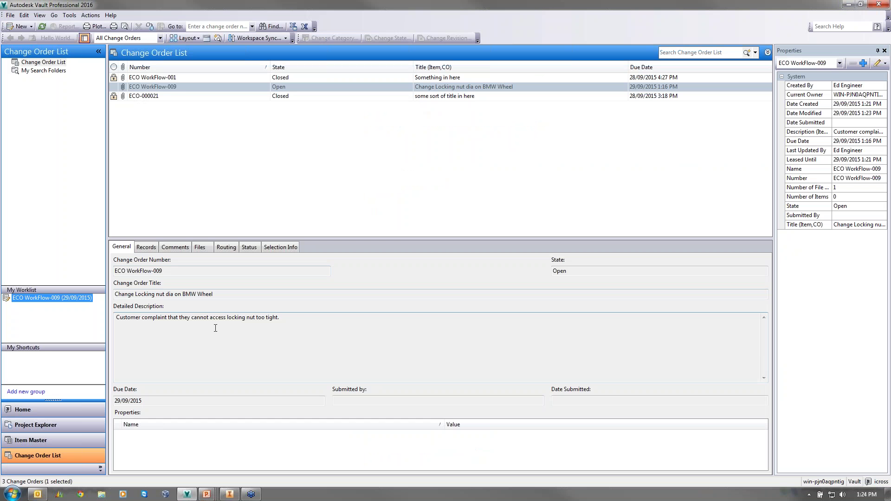
- Open ECO WorkFlow-009 and preview the attached markup DWF on its Files tab
right_click(176, 87)
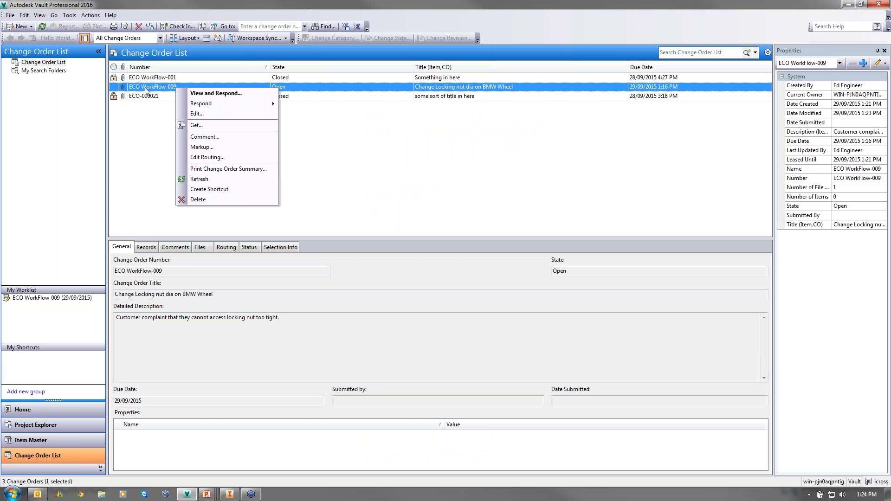
click(191, 93)
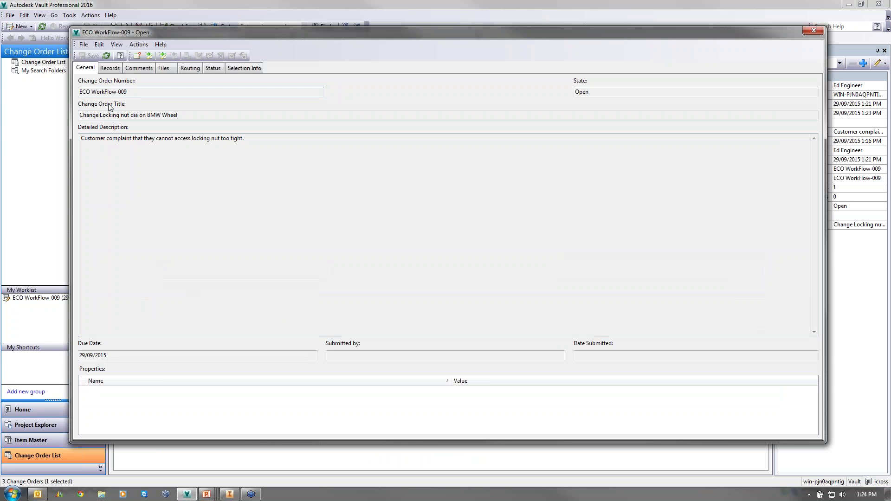
click(104, 68)
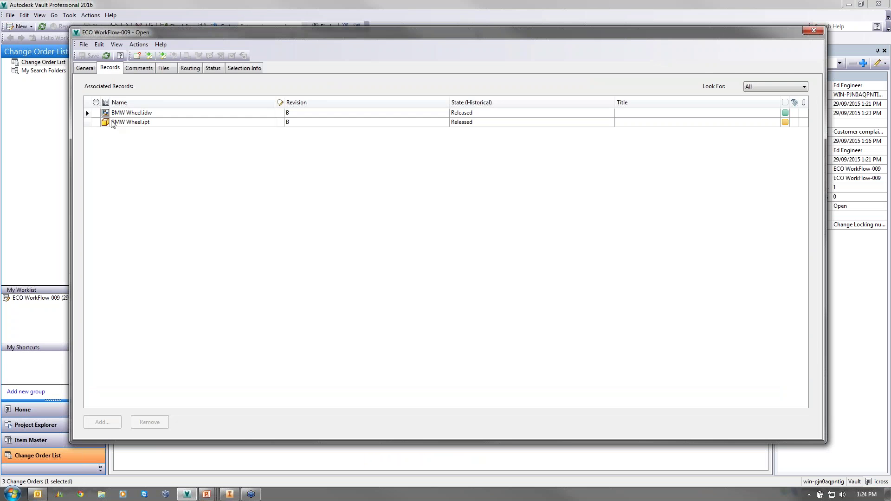
click(145, 69)
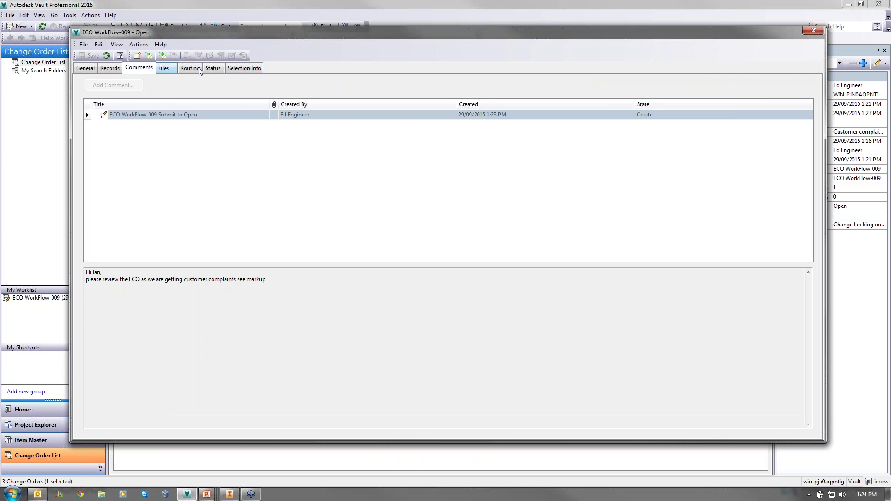
click(164, 69)
click(140, 134)
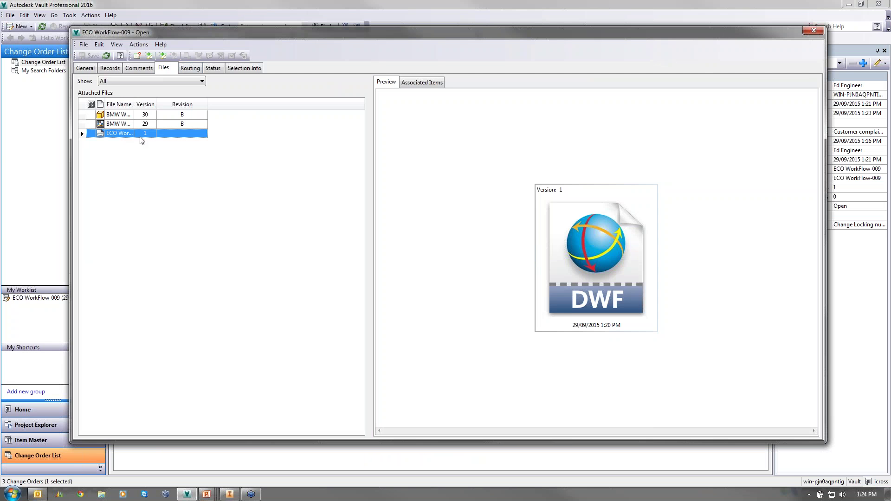
click(580, 246)
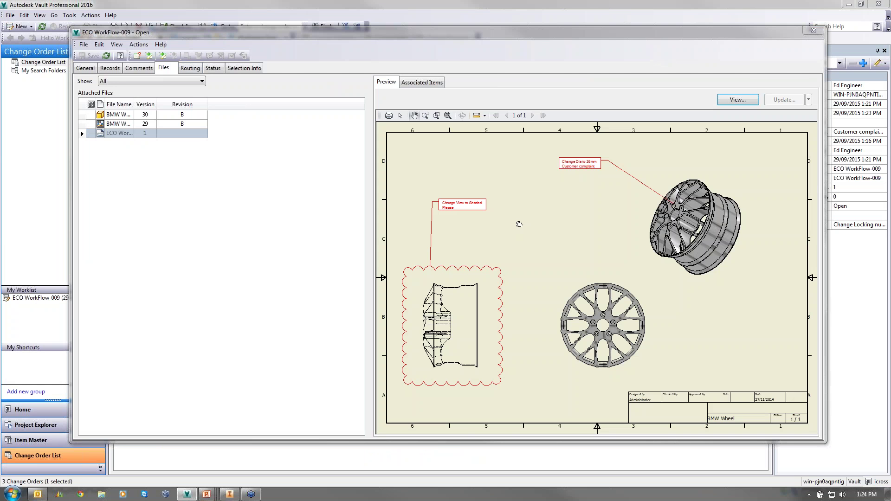
scroll(473, 195, up, 5)
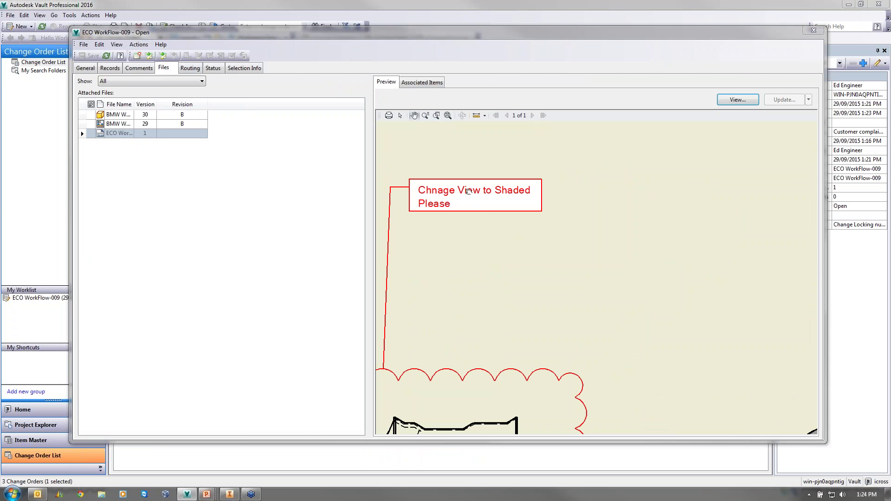
scroll(413, 225, down, 3)
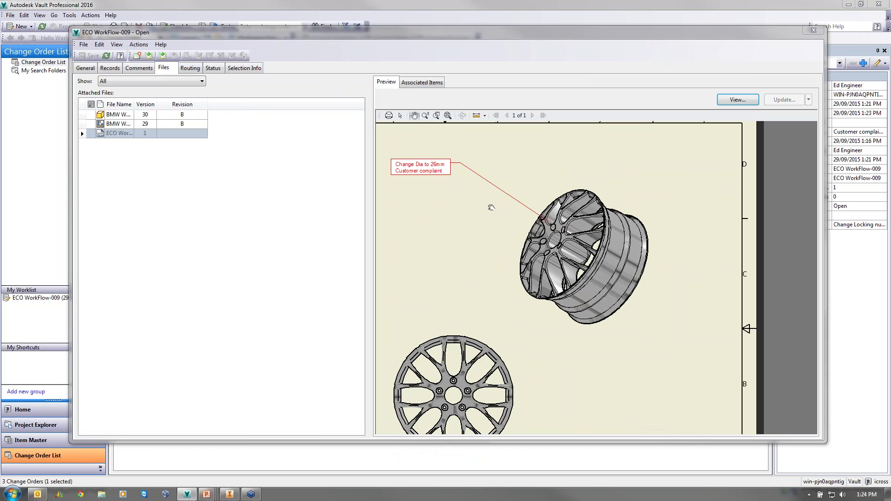
- Review the comments and status diagram, then select both BMW Wheel records
click(139, 67)
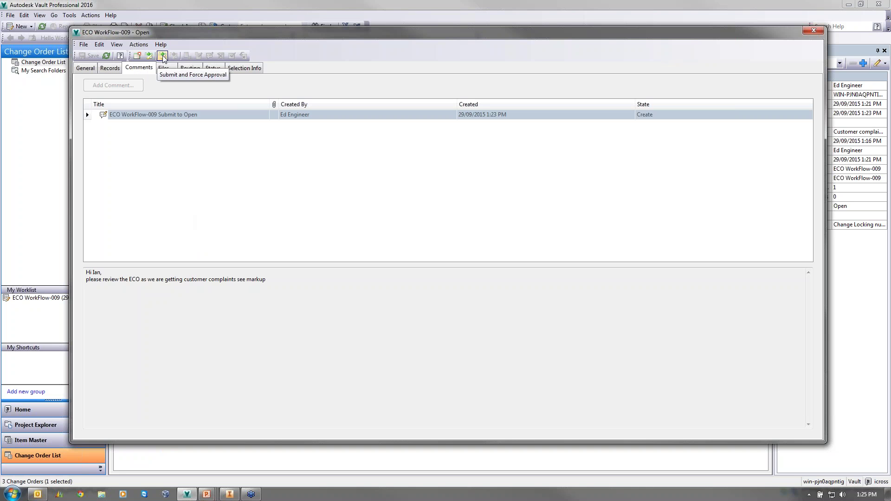
click(213, 68)
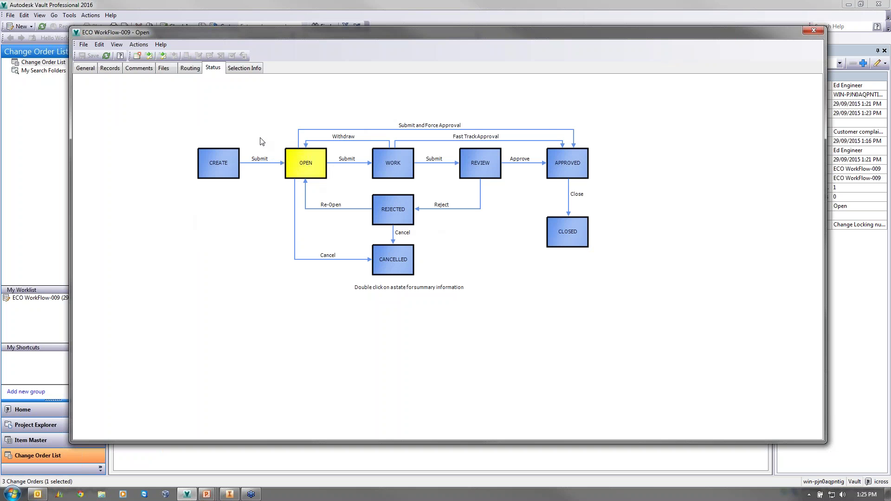
click(111, 68)
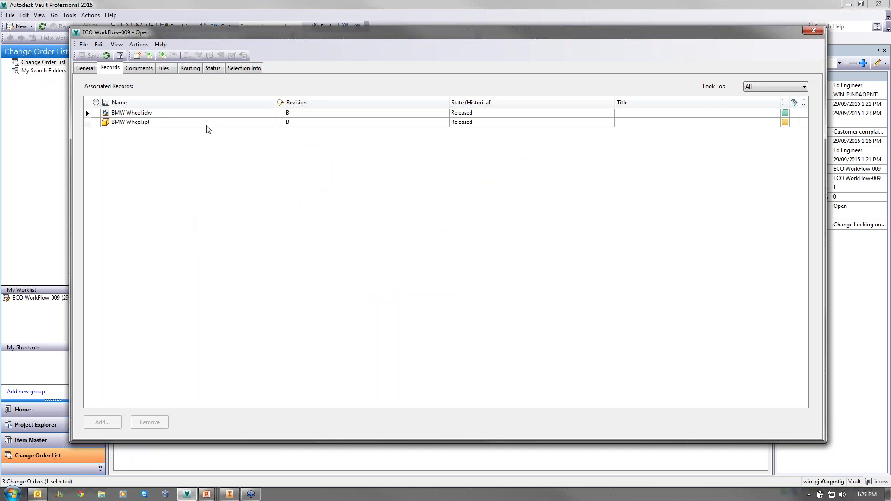
drag(207, 124, 208, 114)
- Change both BMW Wheel files' lifecycle state to Work In Progress
right_click(208, 112)
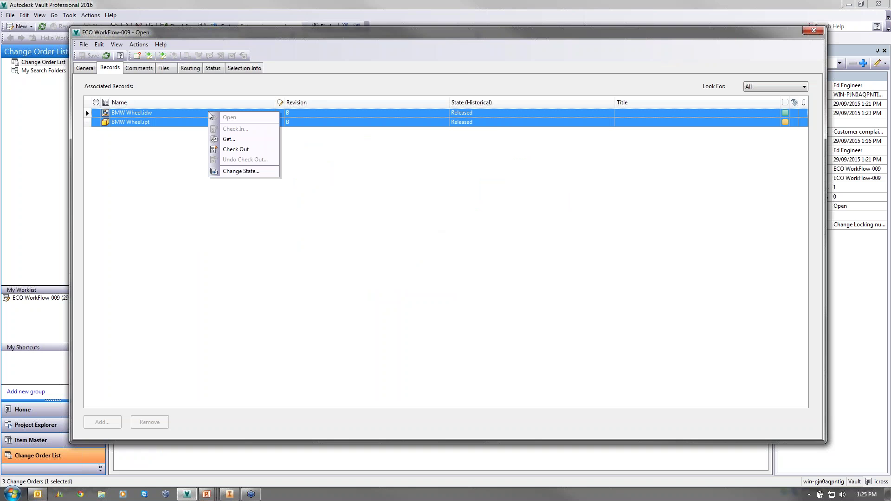
click(249, 172)
click(380, 58)
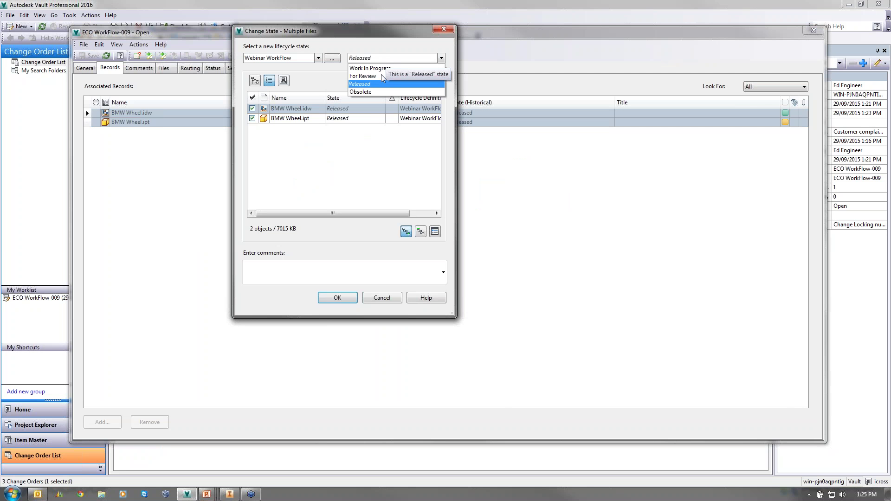
click(380, 68)
click(337, 298)
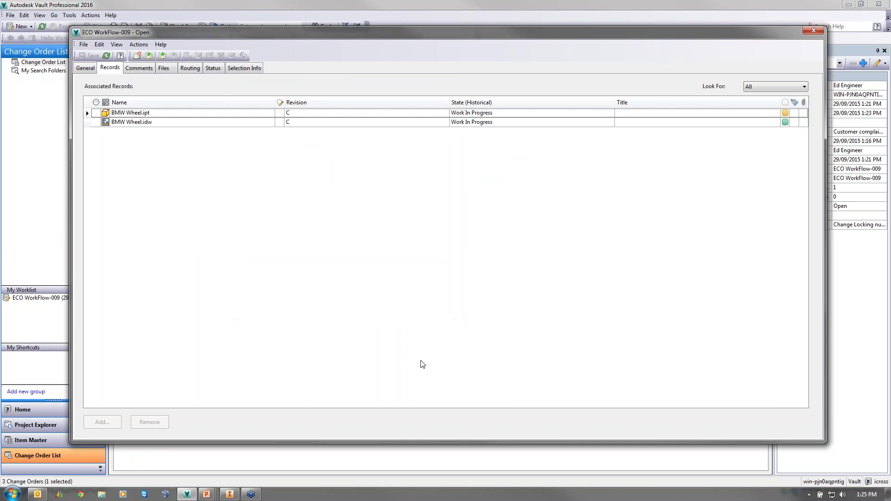
- Submit the ECO to Work with an agreeing comment added to the notification e-mail
click(149, 56)
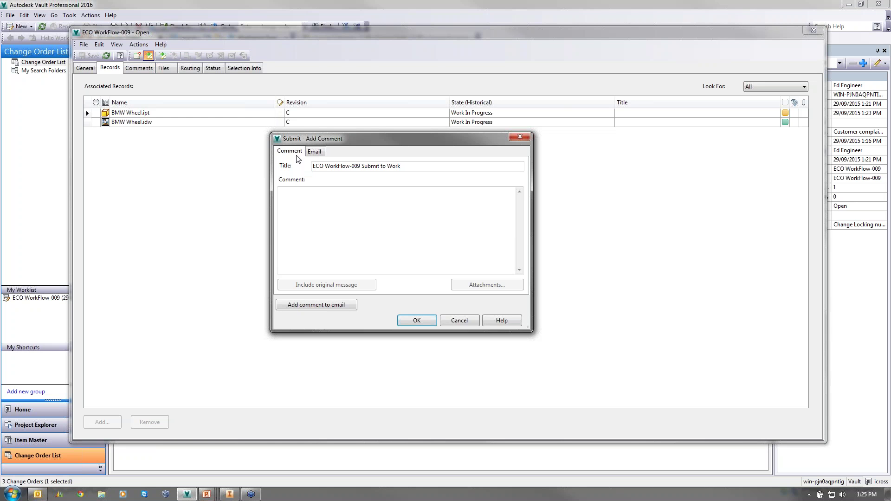
click(376, 217)
text(Hi Ed)
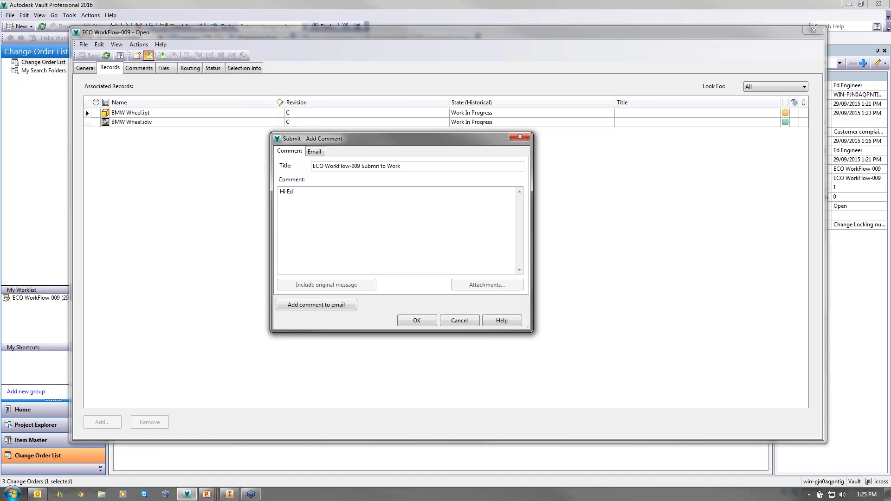
text(, yes i agree please do the work. Ian)
click(342, 304)
click(314, 151)
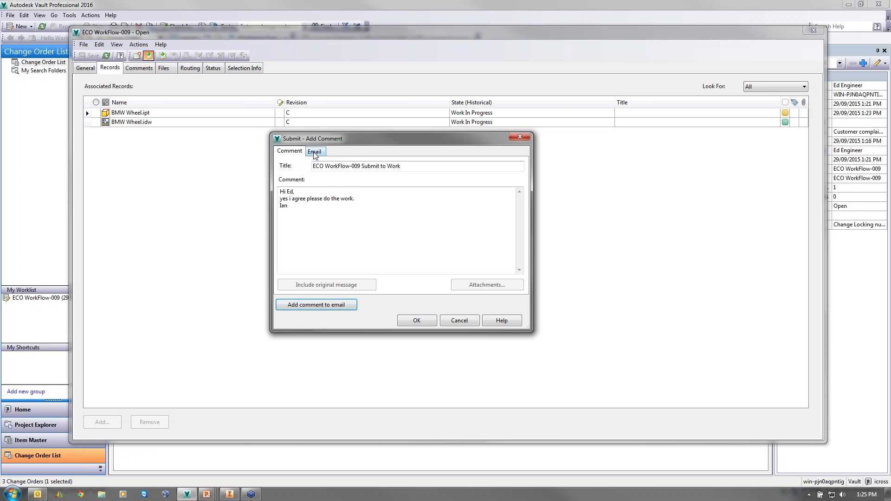
drag(520, 218, 519, 274)
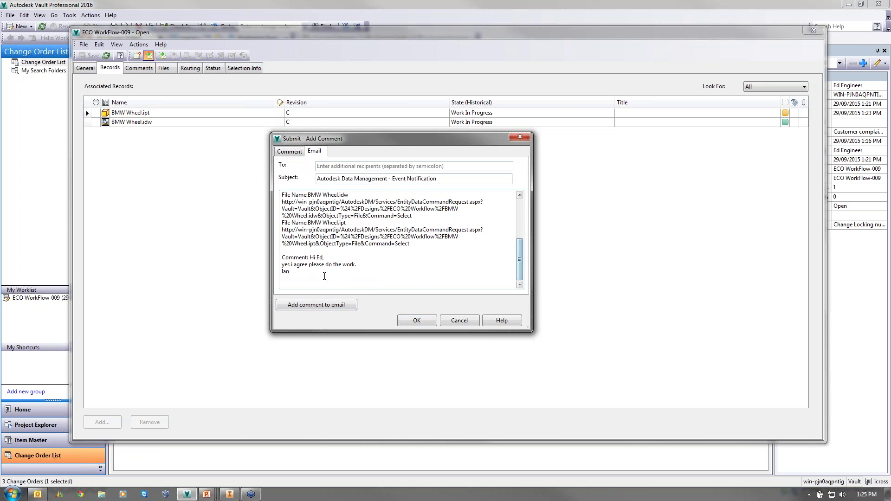
drag(334, 275, 268, 257)
key(ctrl+c)
drag(519, 262, 519, 207)
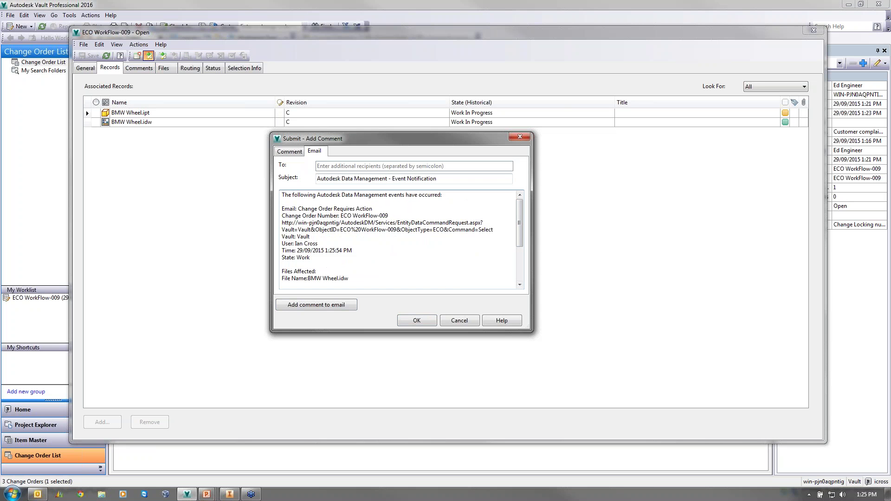
key(ctrl+v)
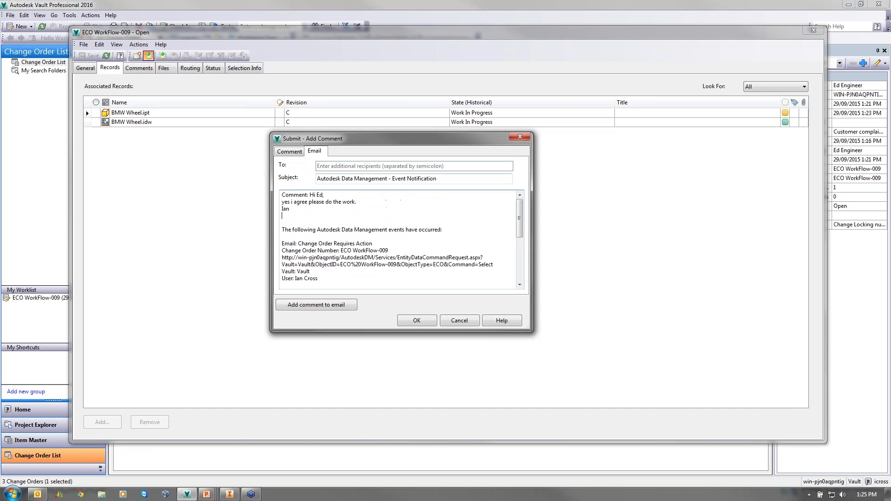
click(412, 324)
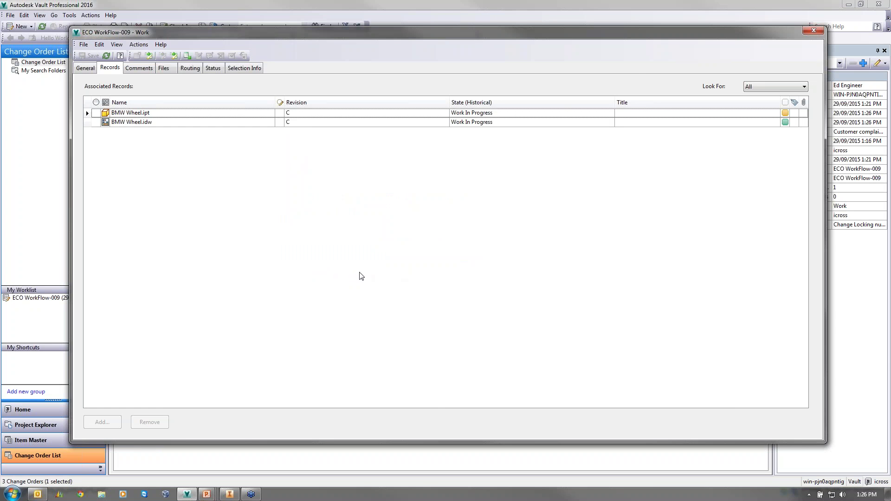
- Close the ECO window, log in as a different user, and view ECO WorkFlow-009's general details
click(814, 31)
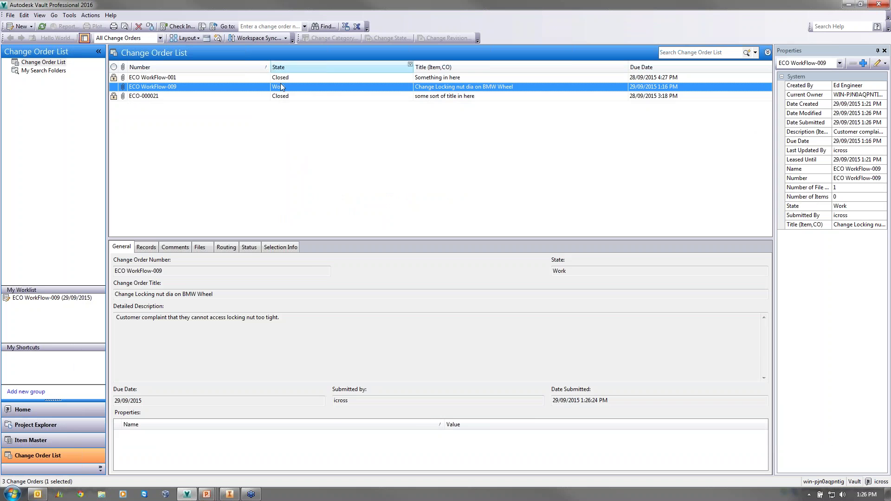
click(247, 248)
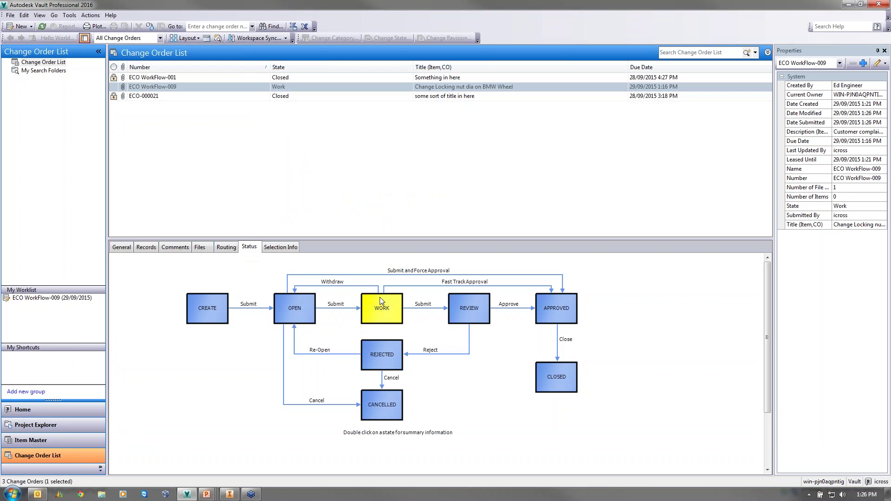
click(10, 16)
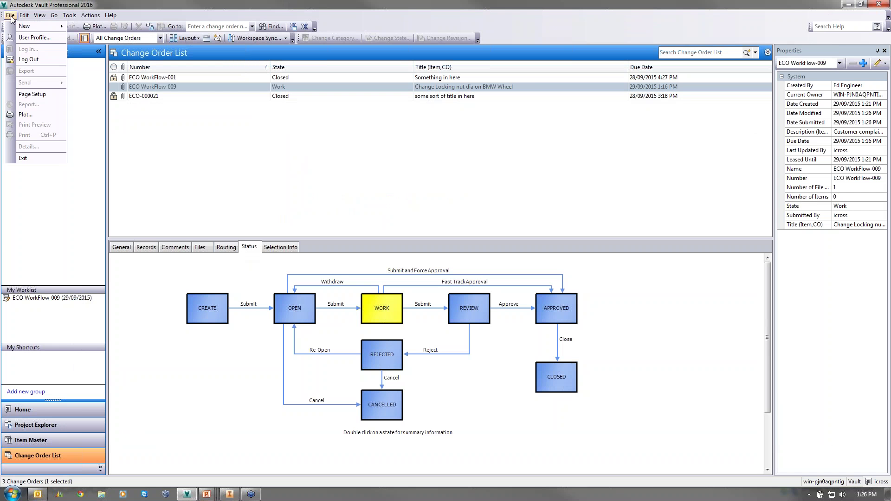
click(30, 59)
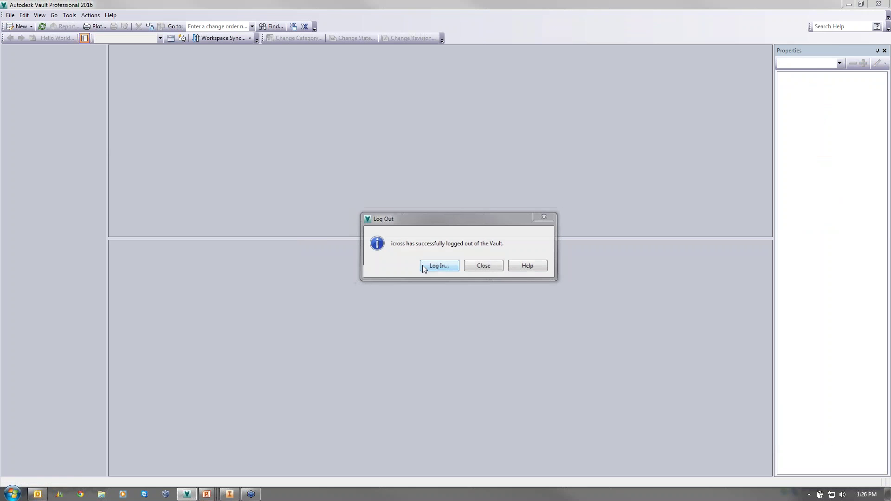
click(423, 267)
key(shift+Tab)
text(ed engi)
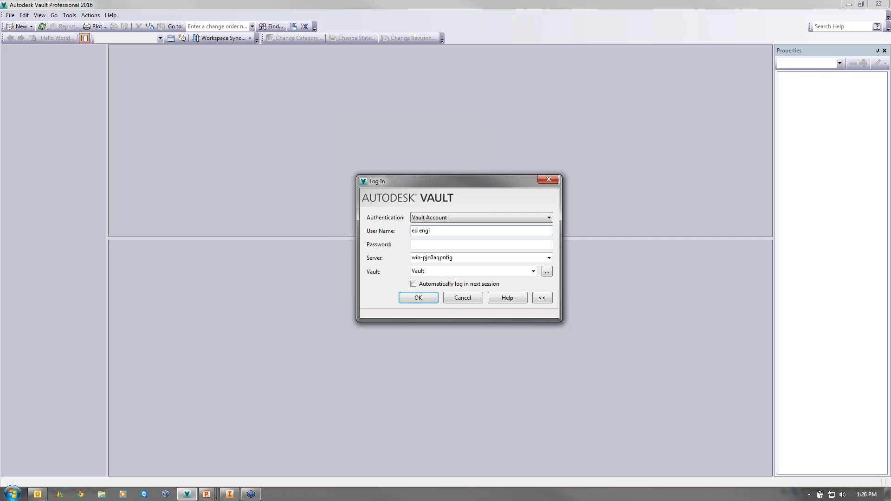
text(neer)
key(Return)
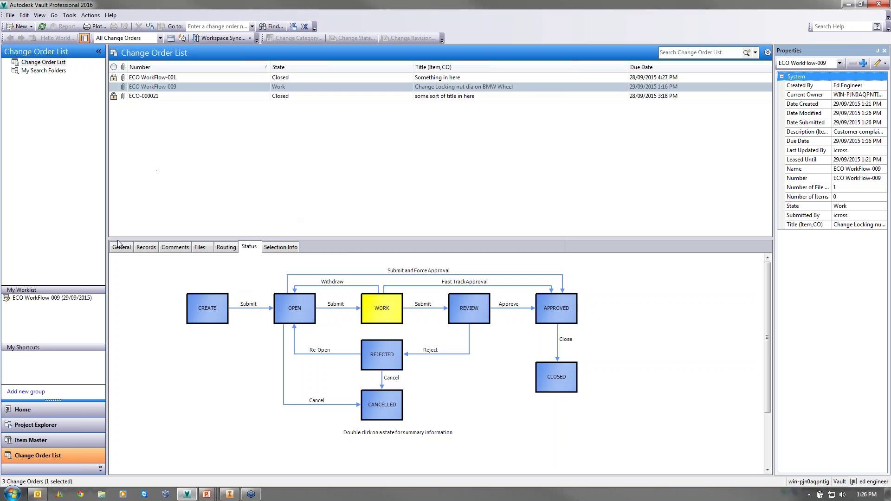
click(121, 246)
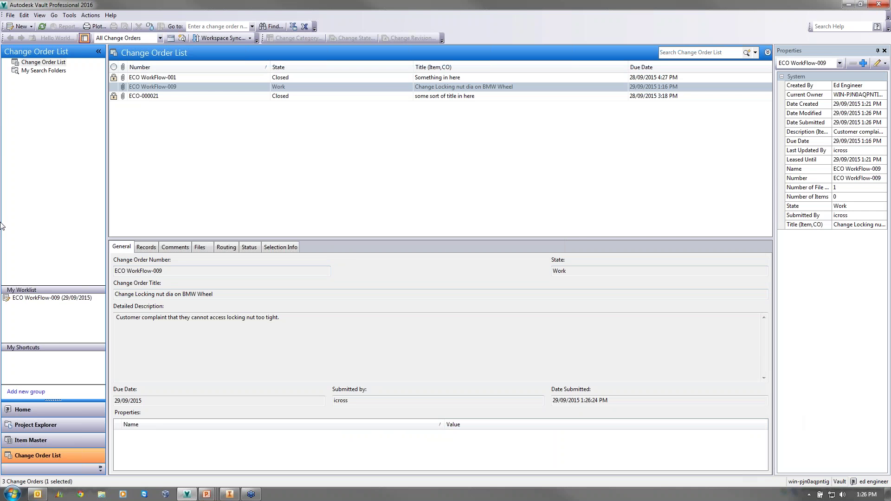
- Open ECO WorkFlow-009 to respond and read its Submit to Work and Submit to Open comments
right_click(171, 87)
click(209, 91)
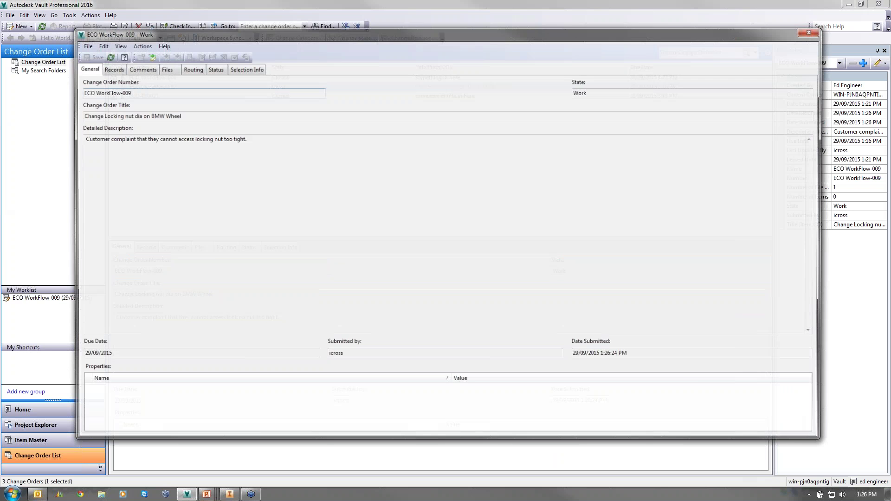
click(140, 68)
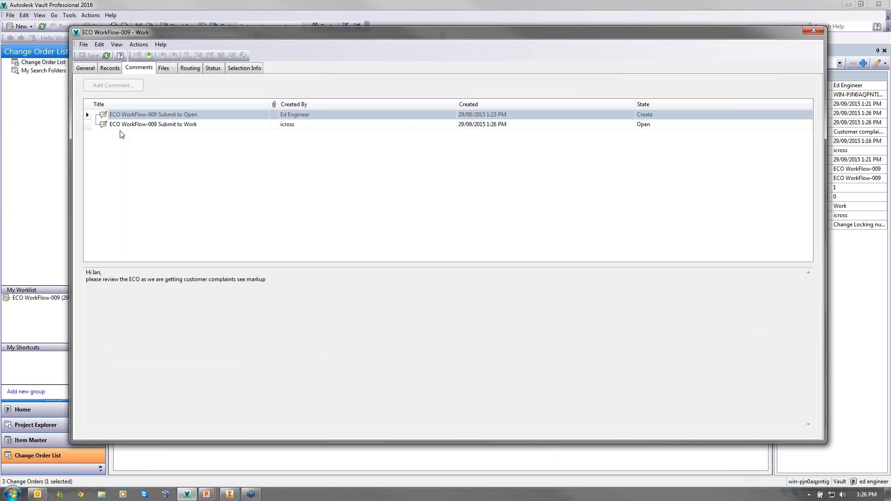
click(129, 124)
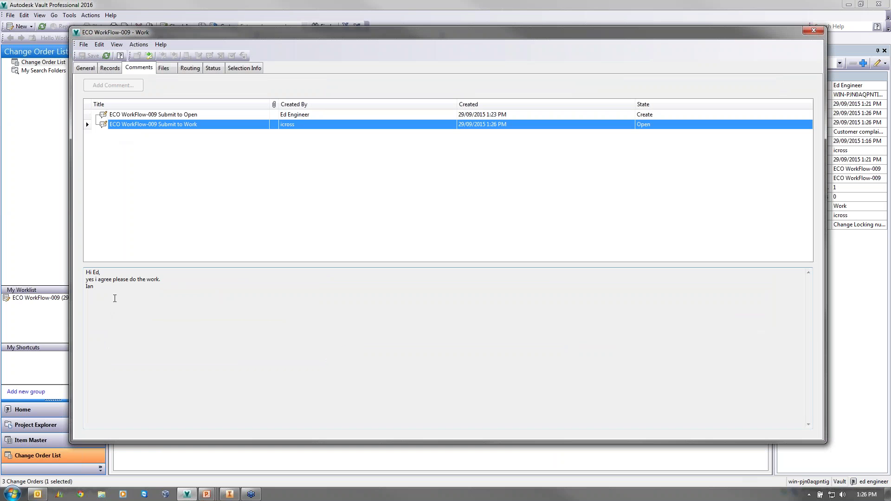
click(163, 114)
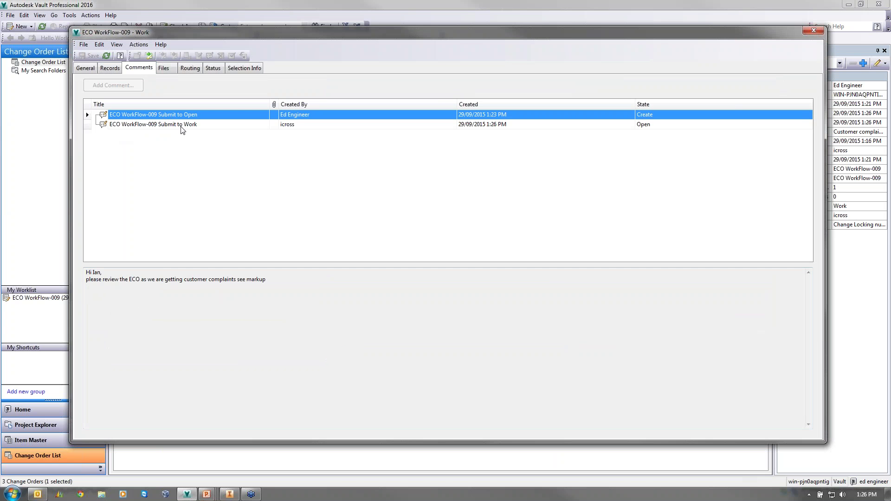
- Preview the attached DWF markup file in the full viewer, then list the BMW Wheel records
click(165, 69)
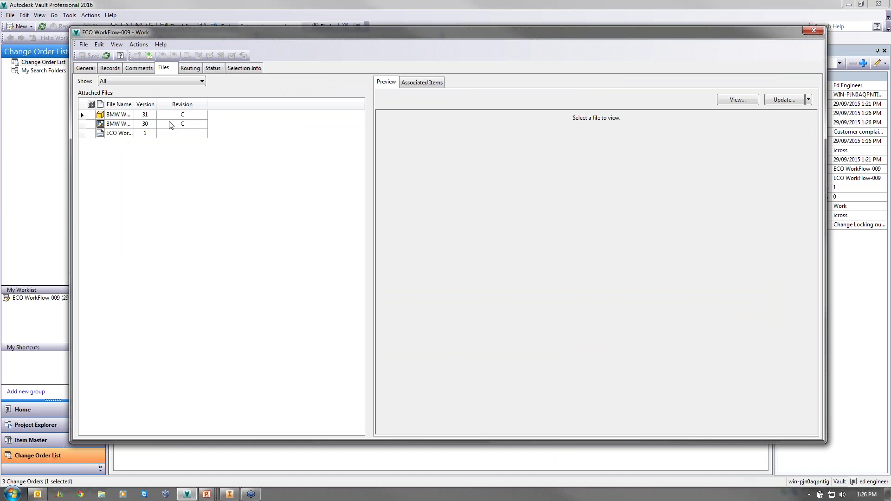
click(114, 133)
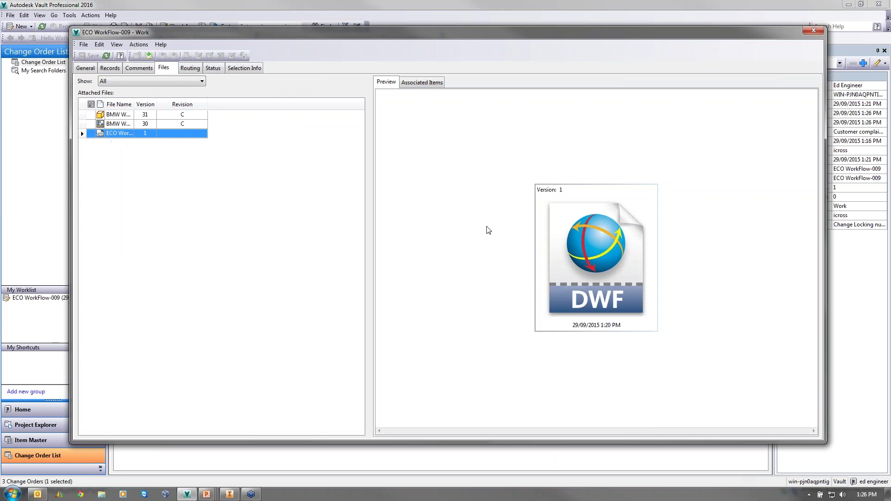
click(559, 263)
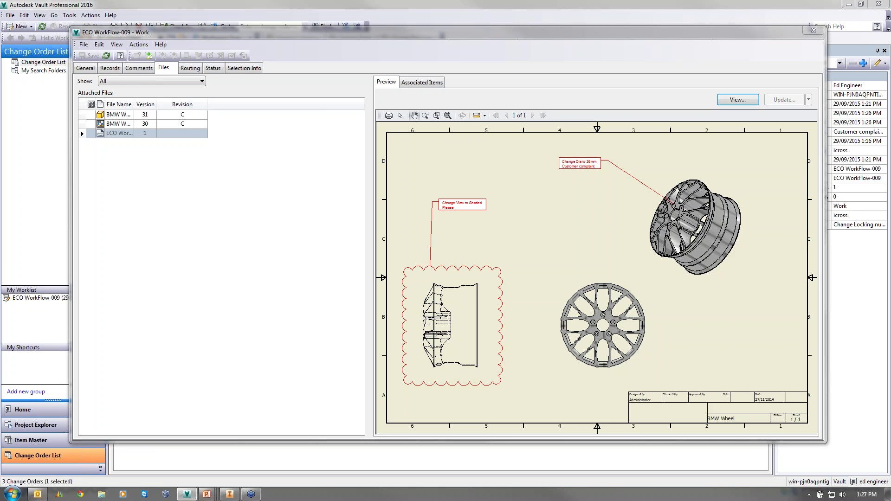
click(112, 70)
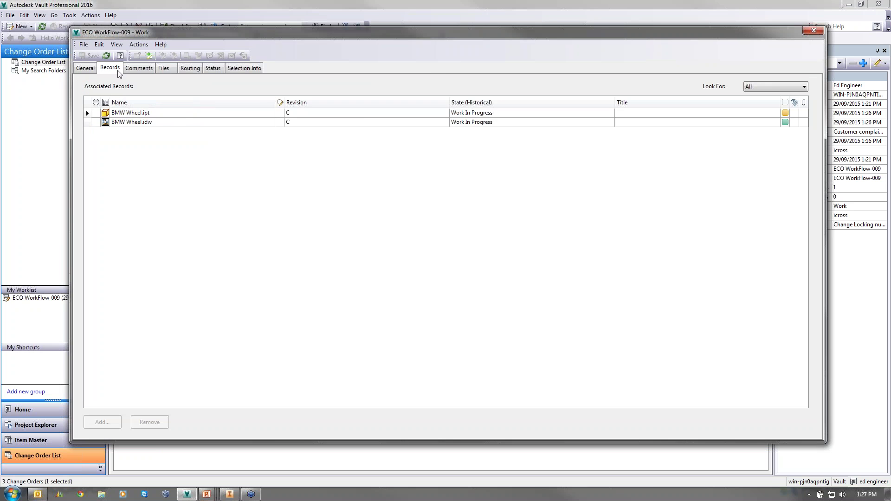
- Check out both BMW Wheel files and open BMW Wheel.ipt in Inventor
drag(160, 123, 160, 114)
right_click(160, 113)
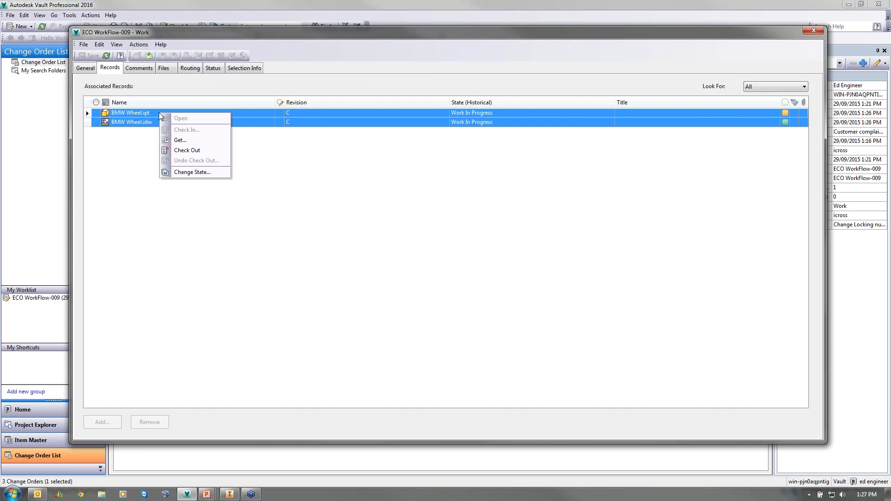
click(202, 149)
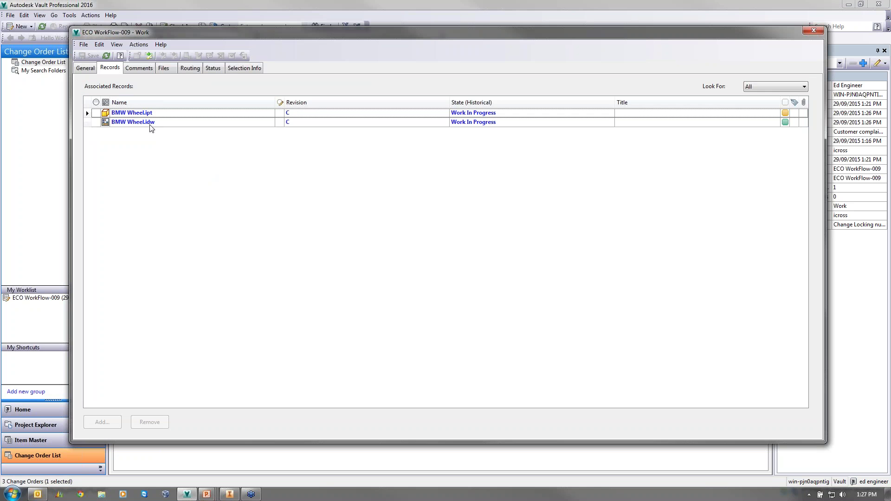
right_click(140, 114)
click(161, 118)
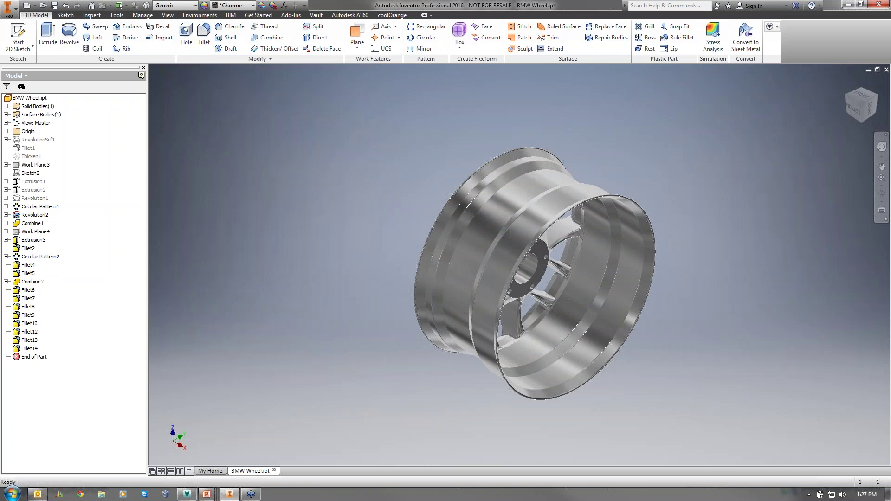
- Change the Ø26 diameter in Revolution1's Sketch3 to 24 and finish the sketch
shift+middle_drag(464, 325, 572, 328)
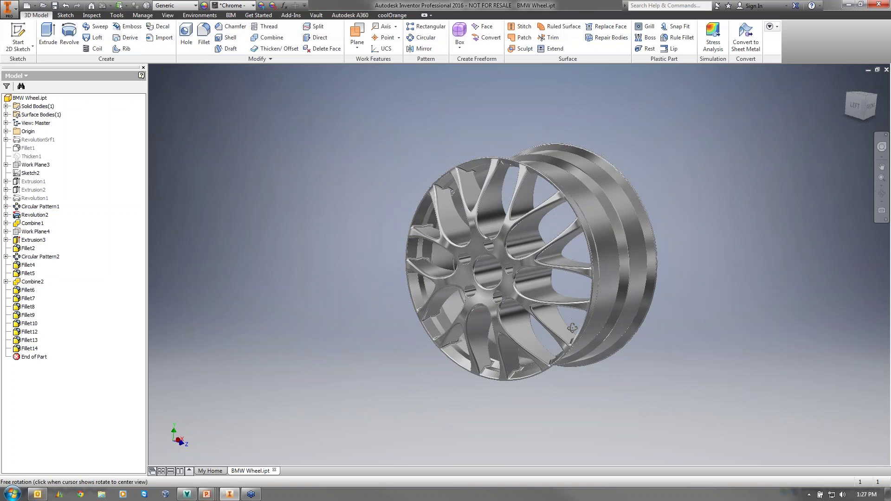
scroll(572, 328, up, 5)
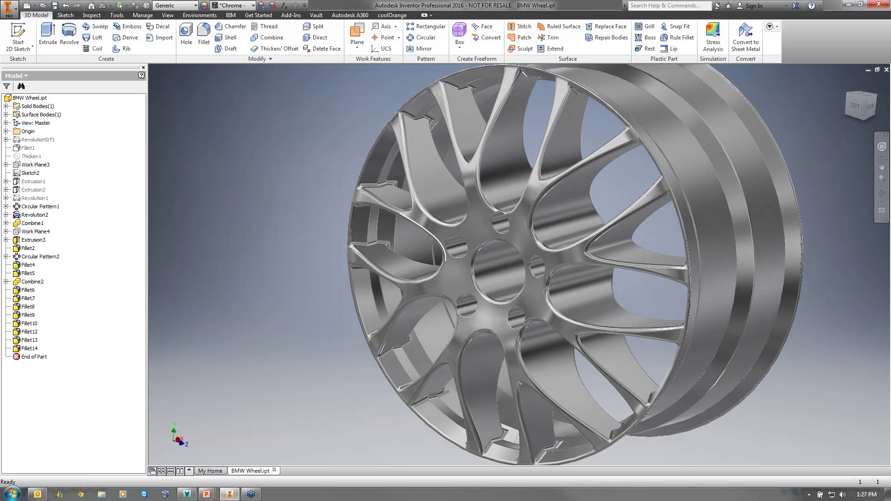
scroll(291, 213, down, 3)
click(6, 198)
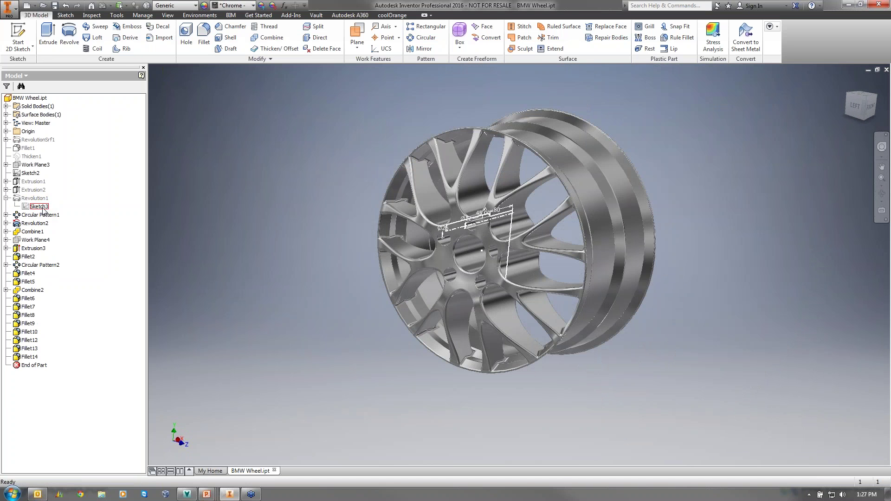
double_click(39, 207)
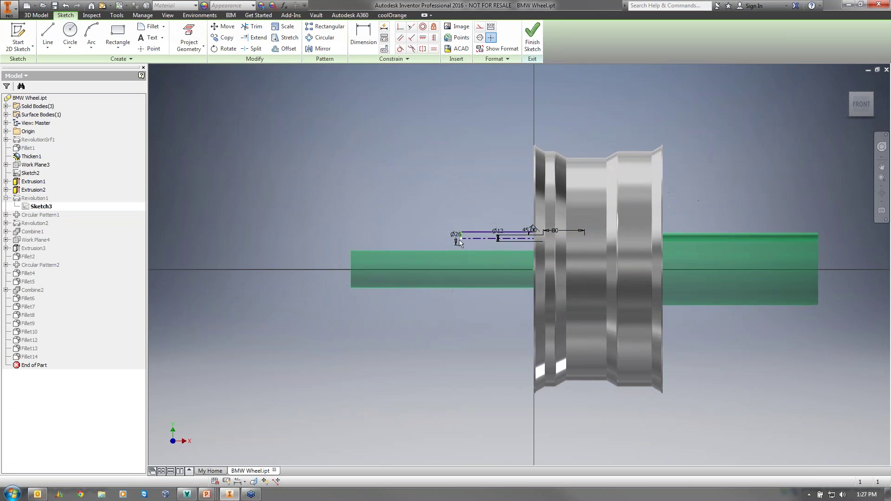
scroll(460, 243, up, 2)
double_click(453, 229)
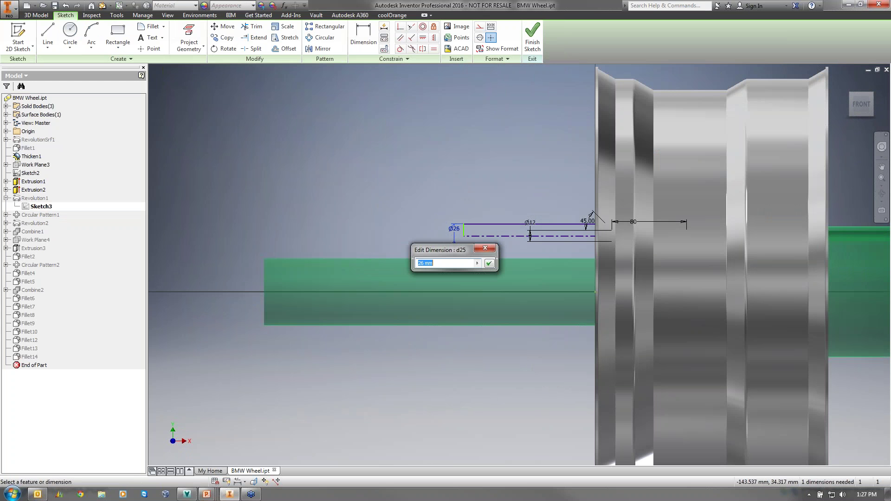
text(24)
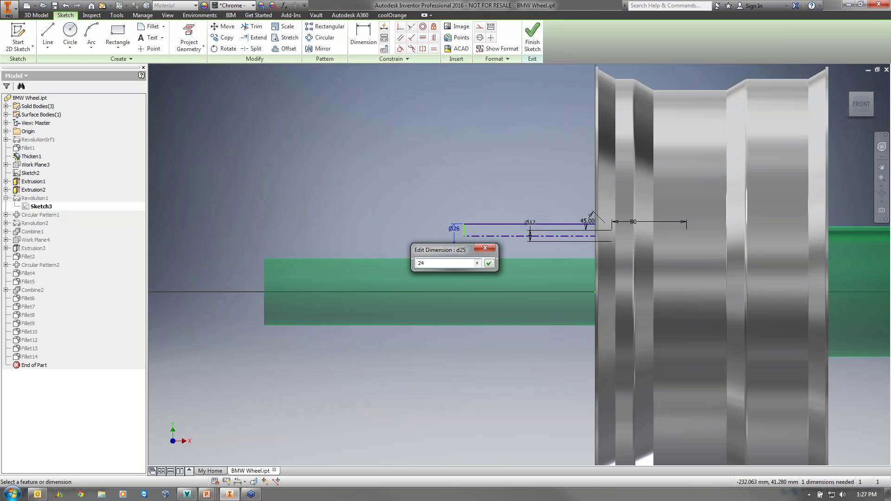
key(Return)
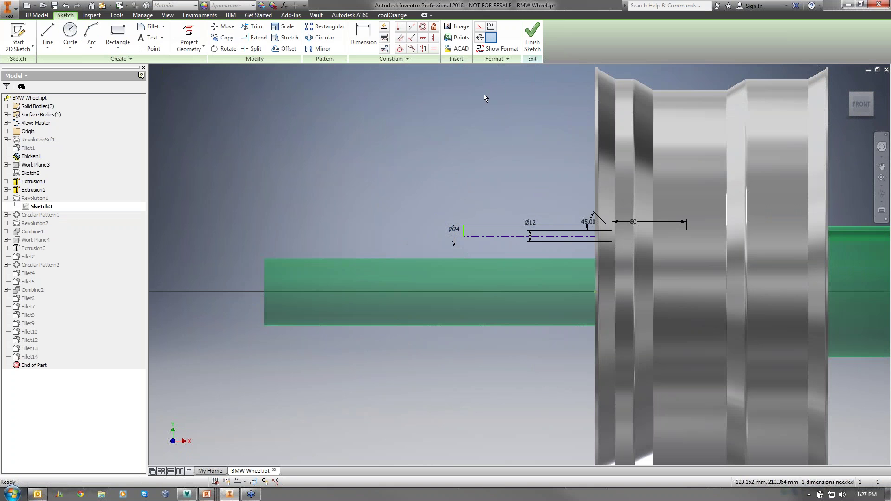
click(532, 37)
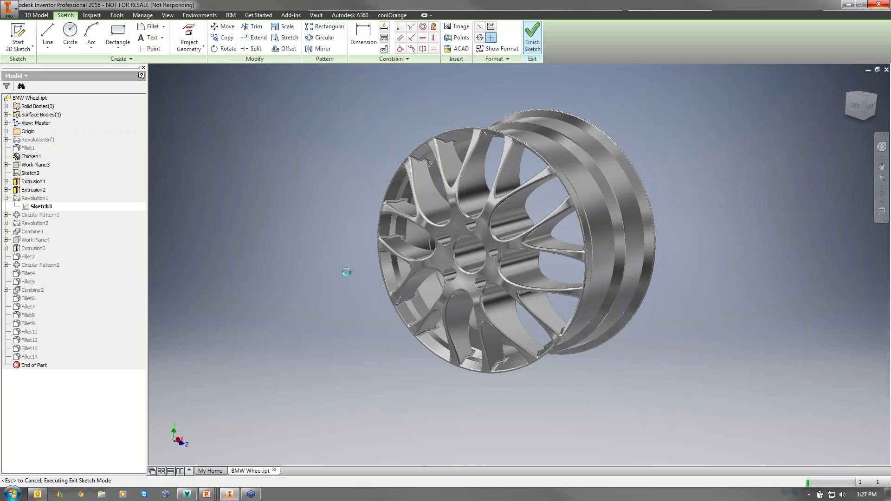
- Open the BMW Wheel.idw record from ECO WorkFlow-009's Records list in Inventor
click(187, 494)
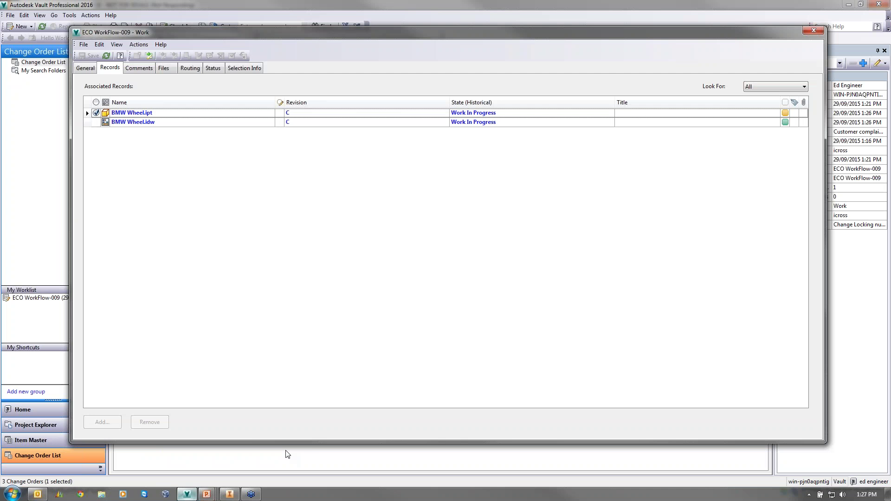
click(160, 120)
right_click(160, 119)
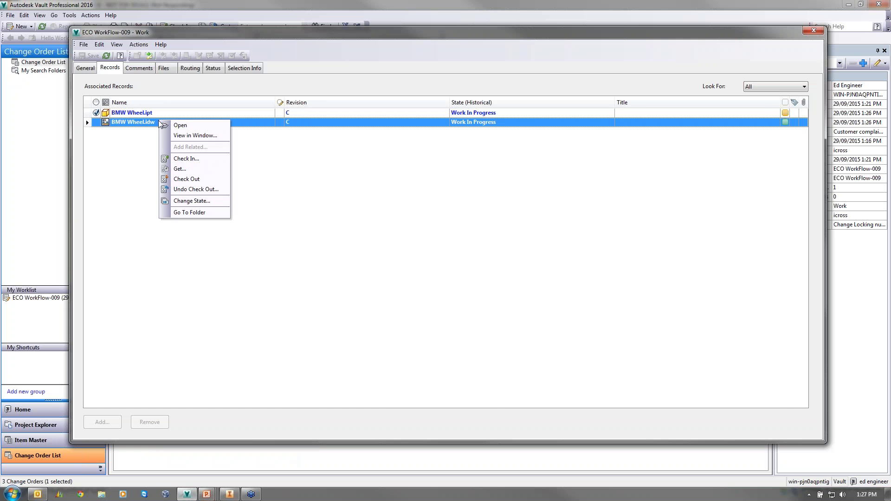
click(180, 125)
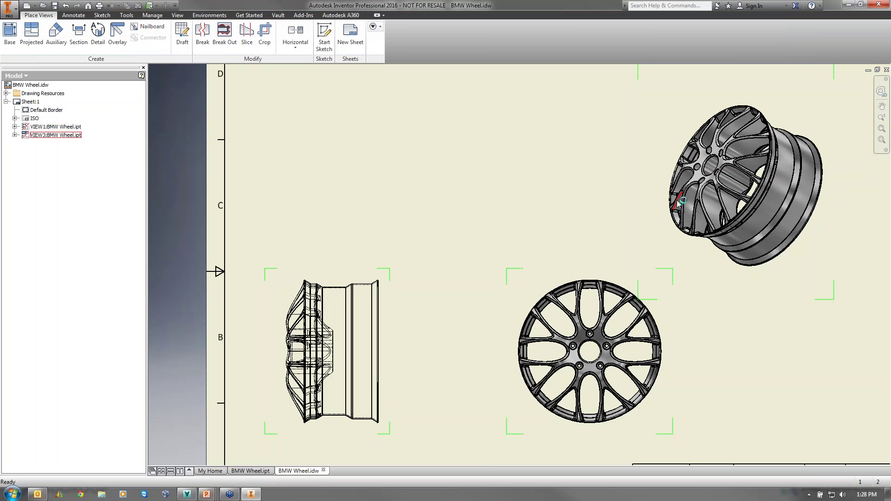
- Save and close the edited BMW Wheel.ipt part, returning to the BMW Wheel.idw drawing
middle_drag(572, 167, 535, 177)
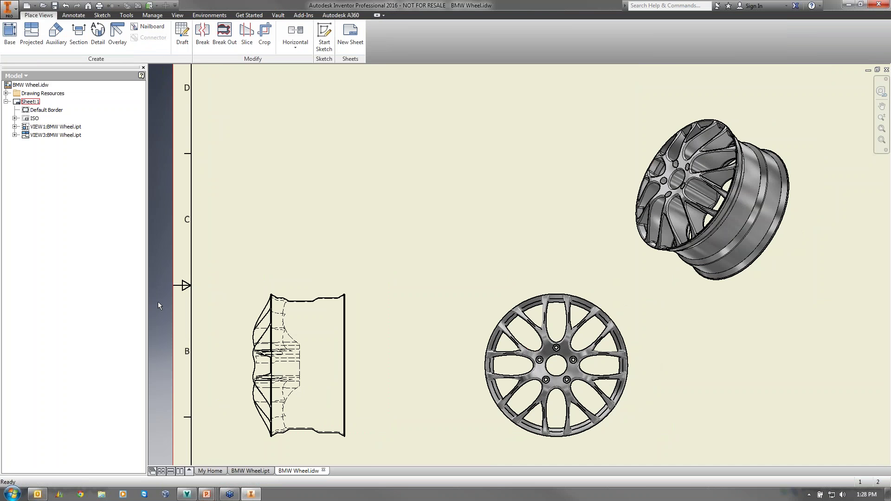
click(250, 470)
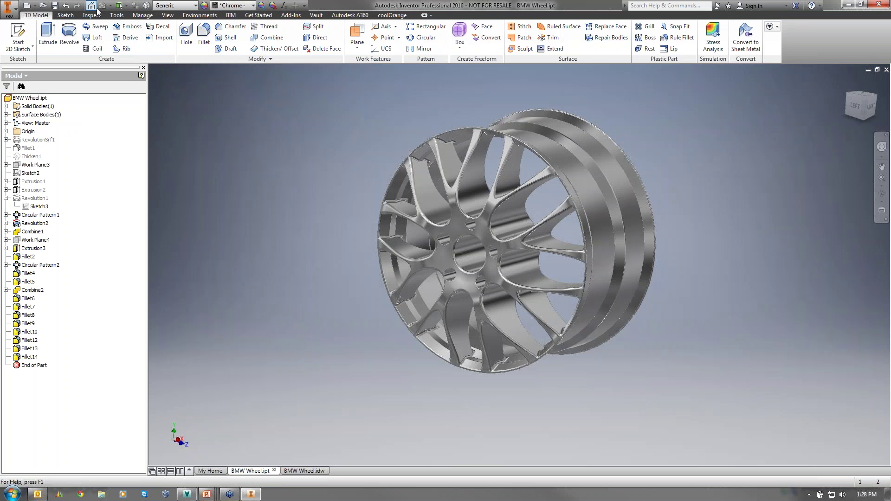
click(54, 6)
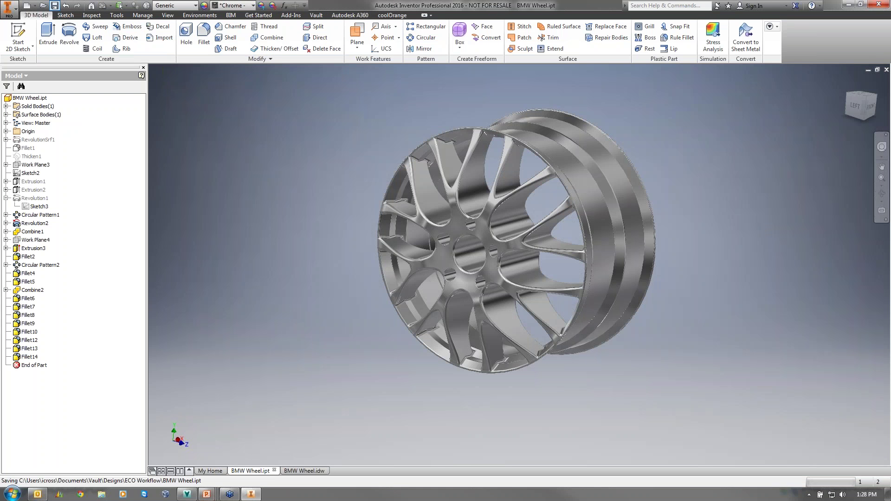
click(886, 69)
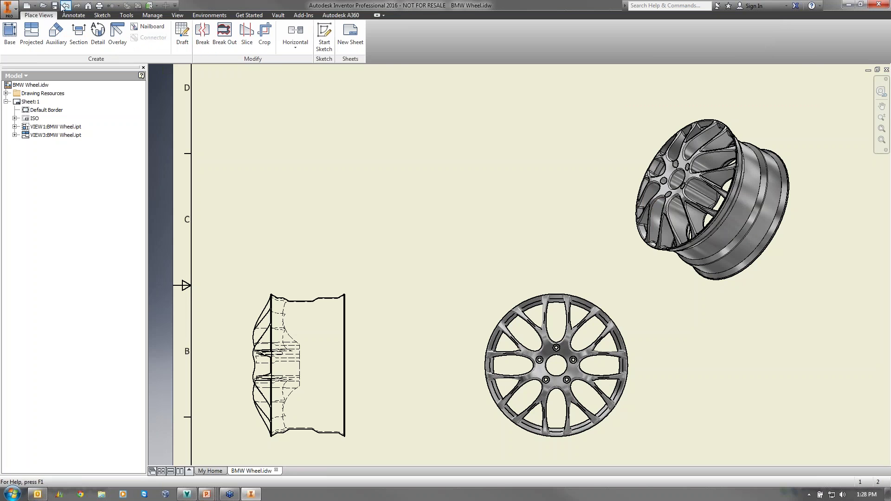
click(278, 15)
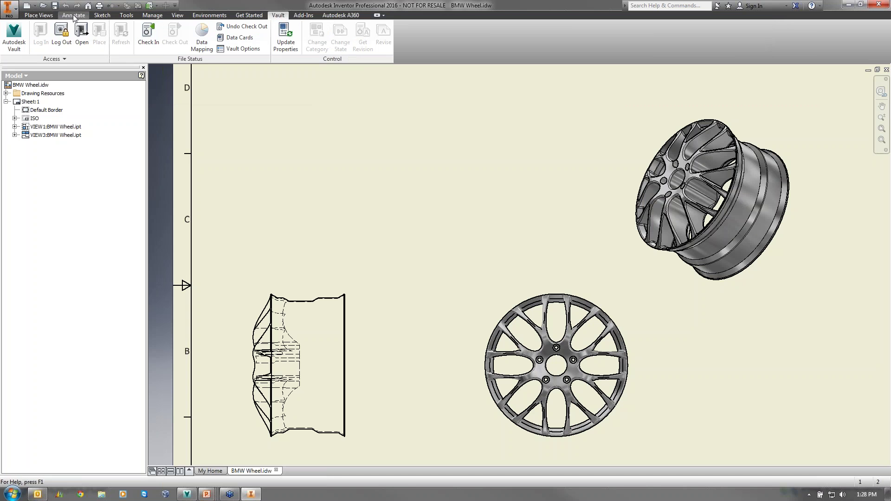
- Dimension the top bolt hole in the wheel's front view at 24,00, placed above the view
click(73, 15)
click(15, 35)
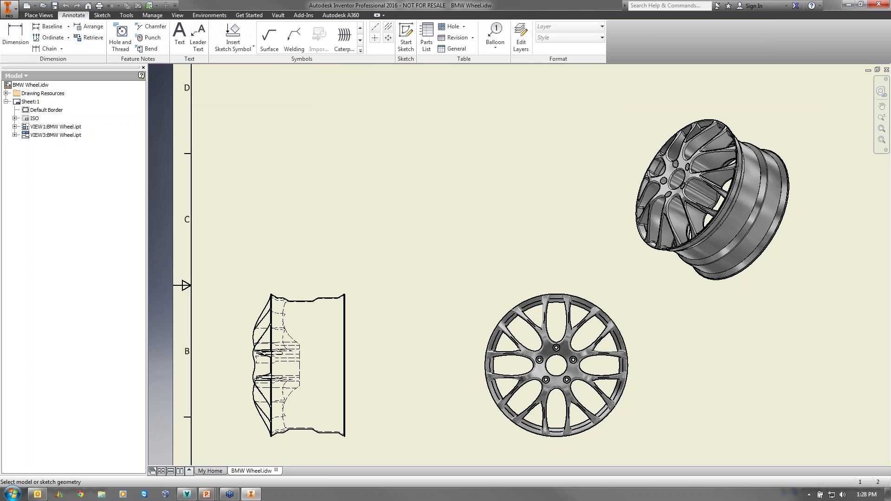
click(553, 350)
scroll(555, 351, down, 5)
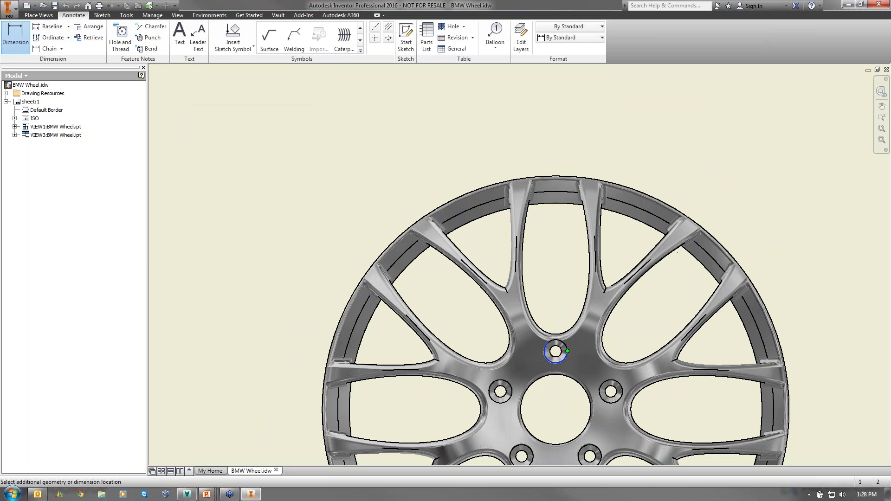
click(557, 132)
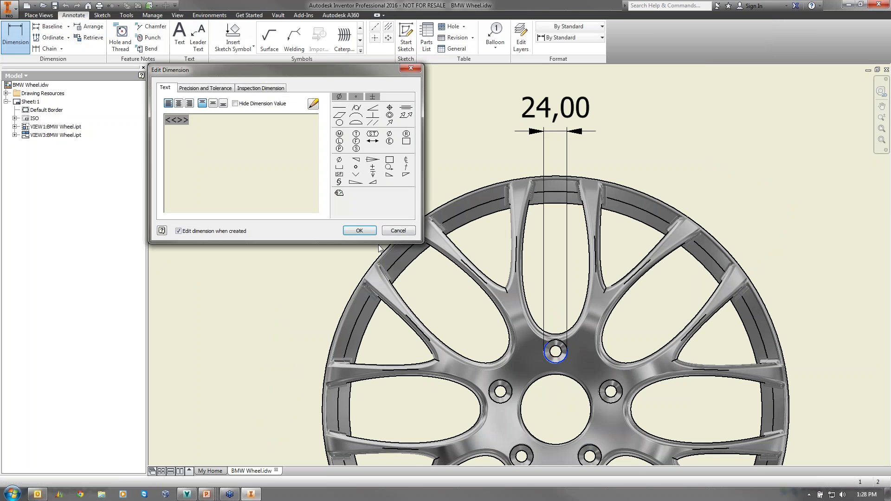
click(359, 230)
scroll(533, 177, down, 2)
scroll(535, 183, up, 7)
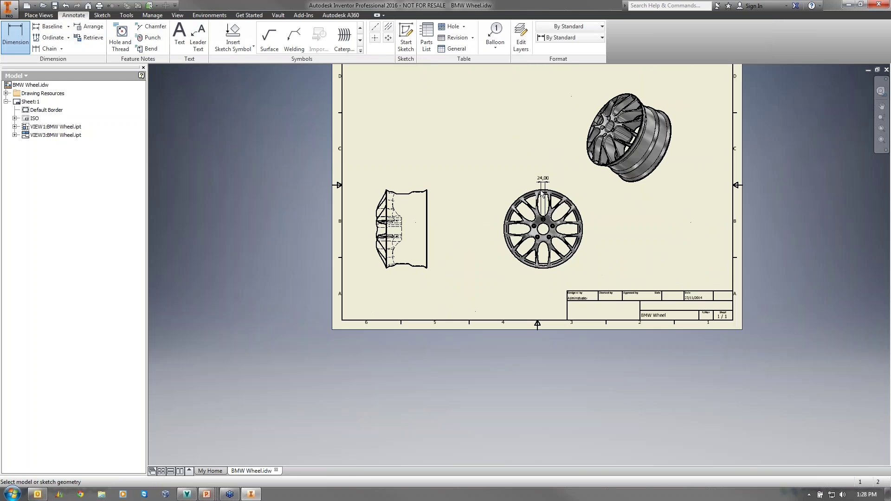
key(Escape)
middle_drag(221, 95, 196, 125)
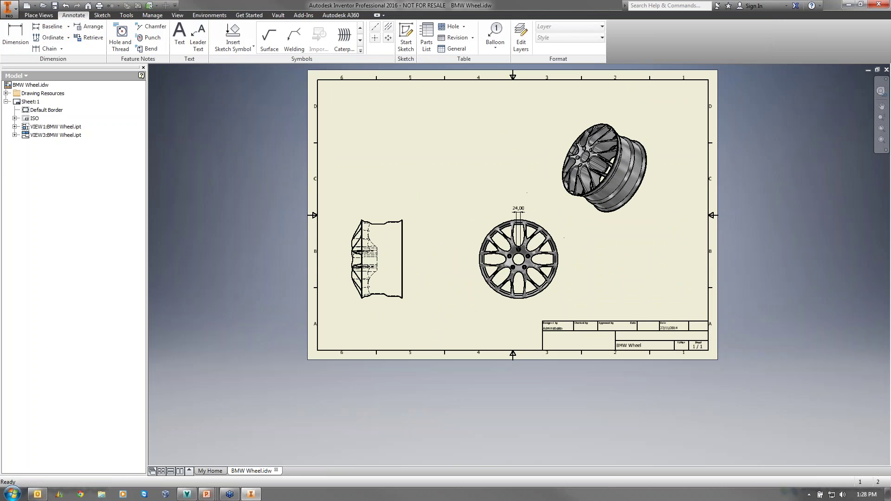
click(278, 15)
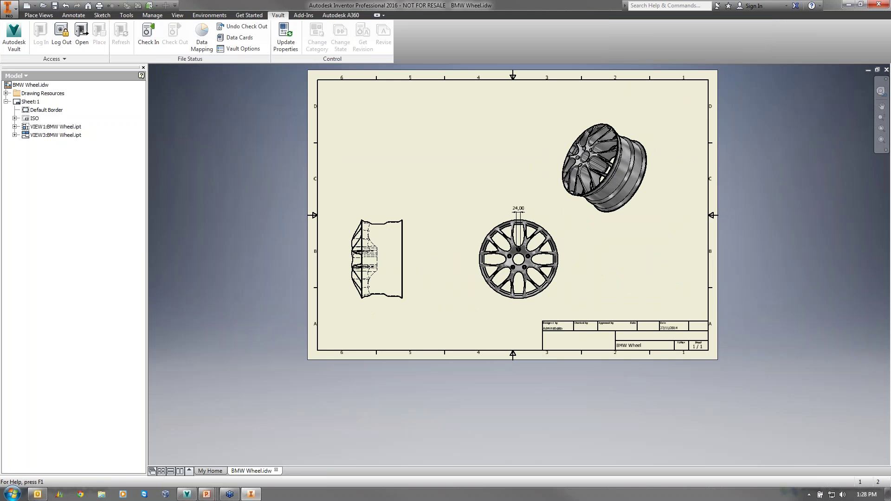
- Check in BMW Wheel.idw and BMW Wheel.ipt with the comment 'changes made as per ECO 009'
click(149, 32)
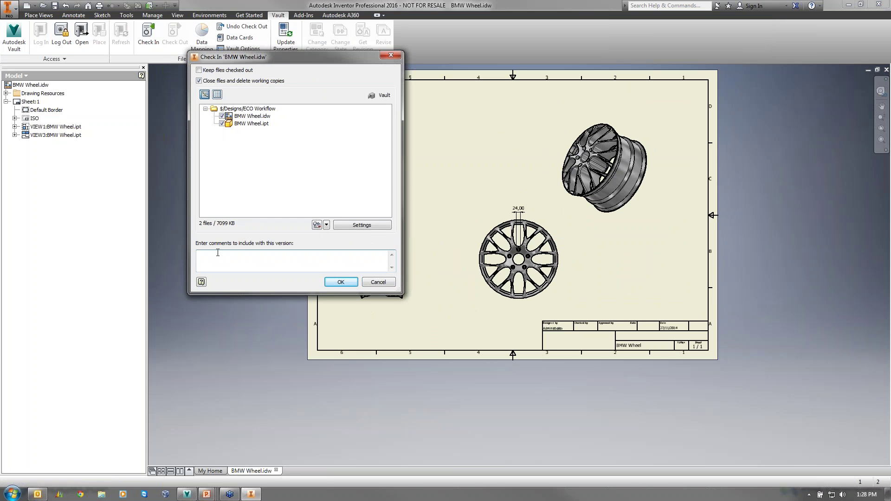
text(changes made as per ECO 009)
click(347, 281)
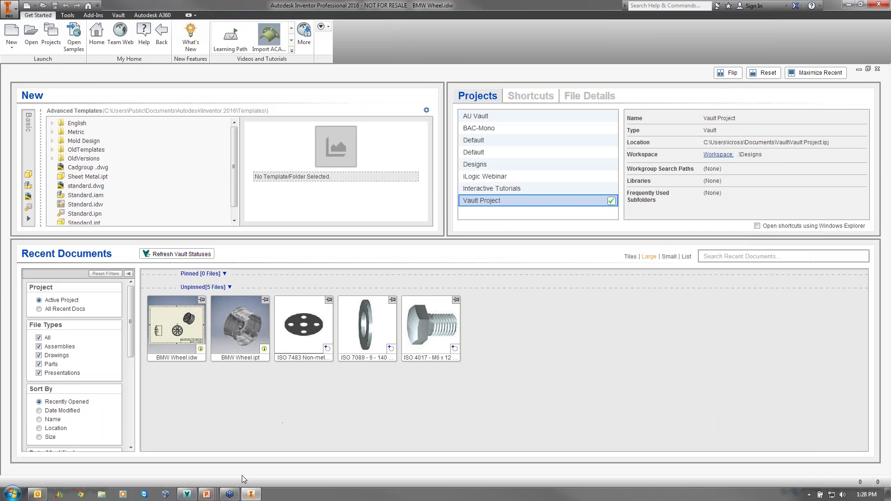
- Refresh the ECO records and try submitting from WORK, then dismiss the Work In Progress error
click(187, 494)
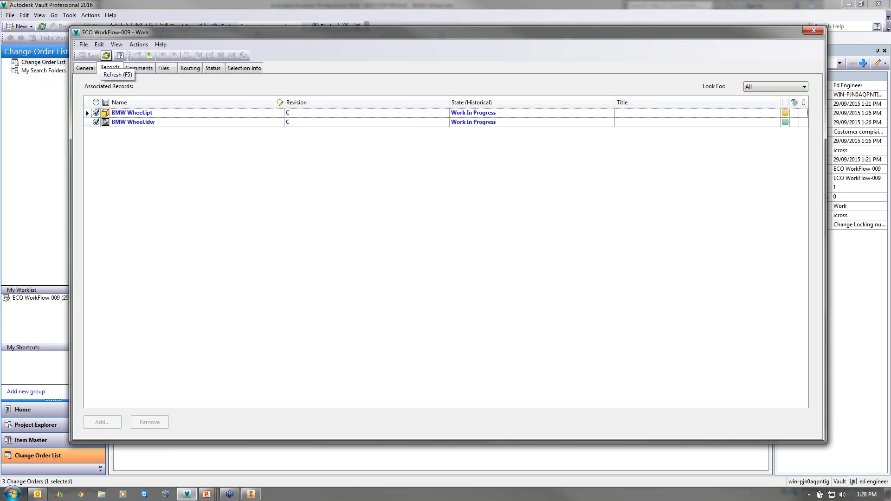
click(107, 55)
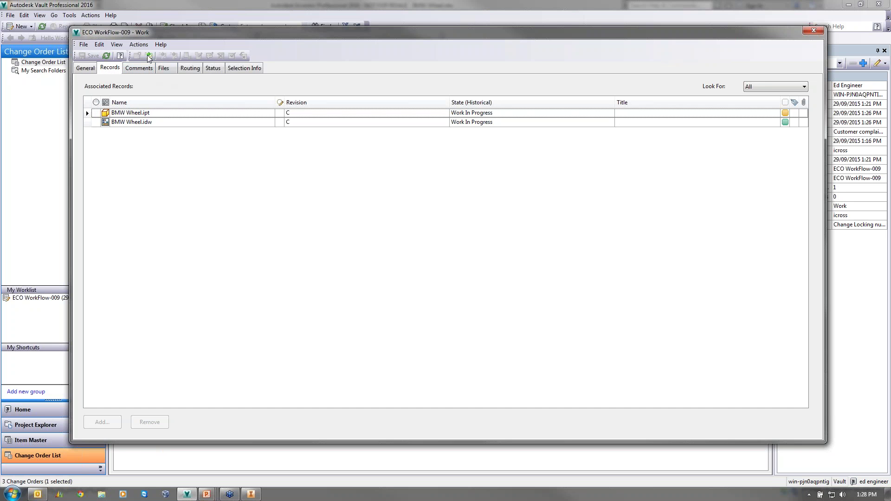
click(213, 68)
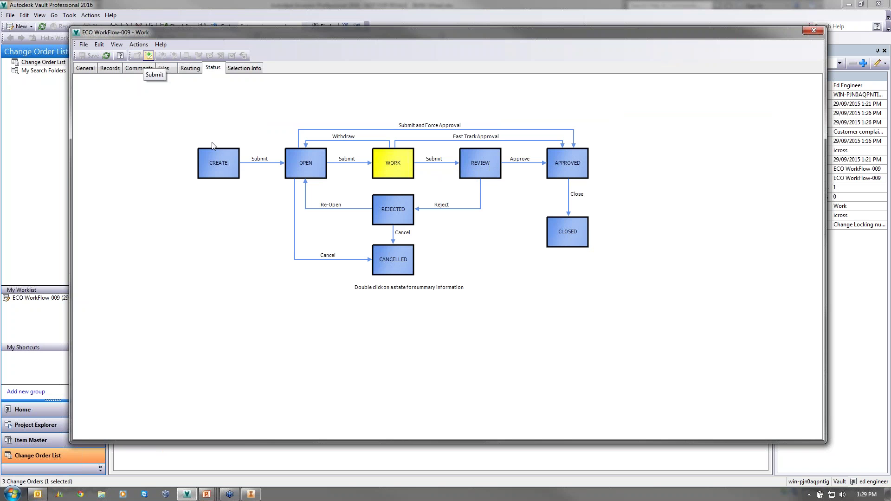
click(149, 57)
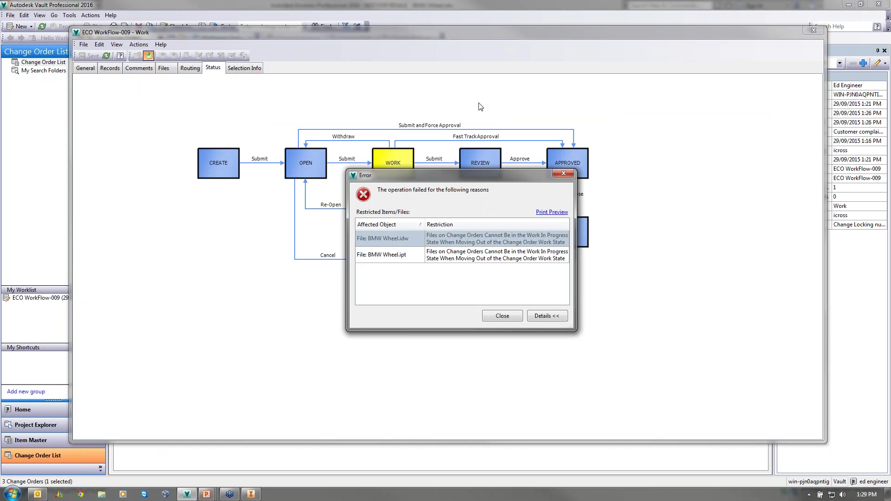
drag(576, 227, 728, 227)
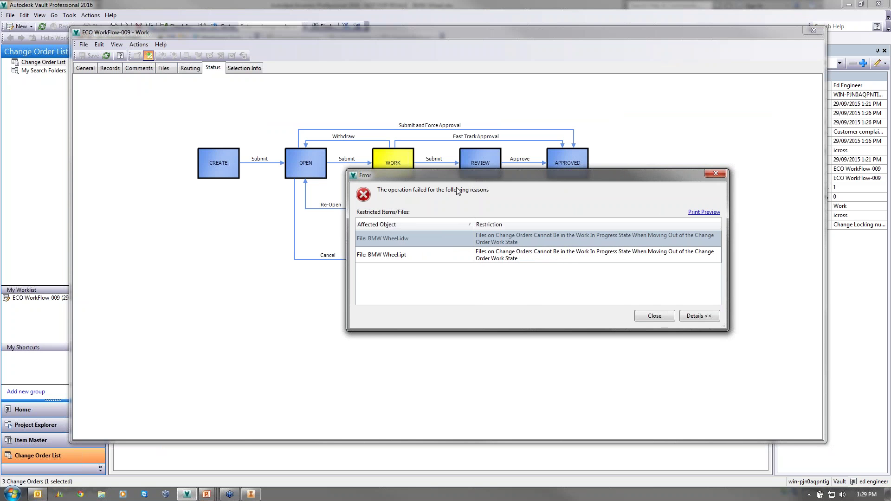
drag(454, 175, 387, 219)
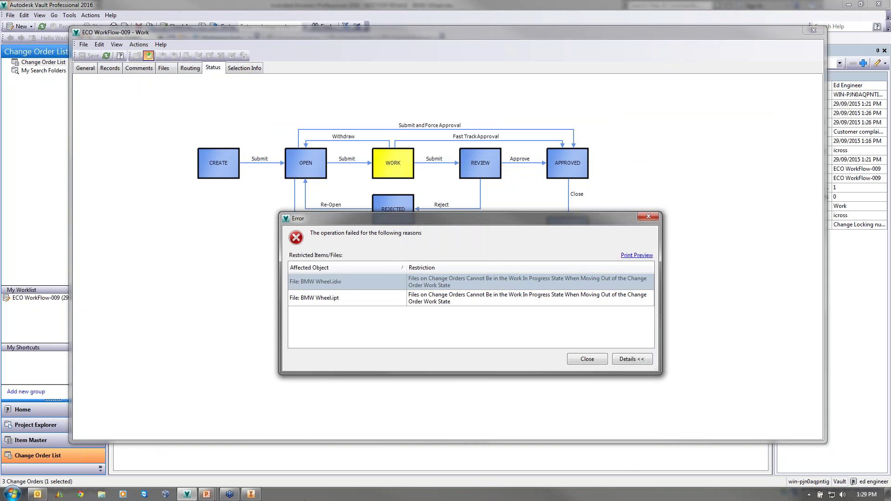
click(584, 361)
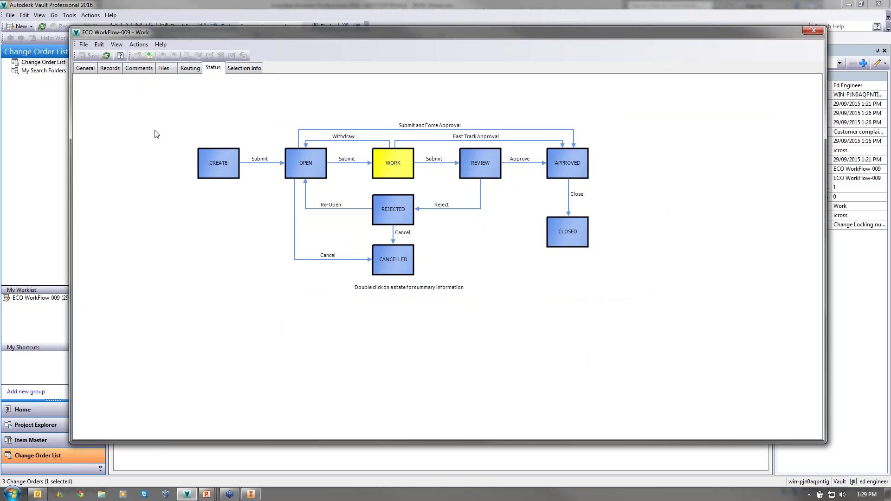
- Change both BMW Wheel files' lifecycle state to For Review
click(110, 68)
click(185, 122)
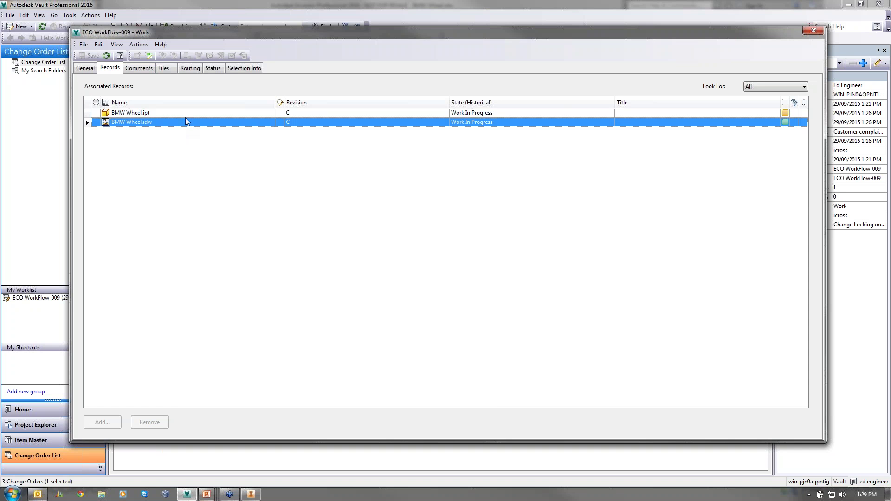
shift+click(185, 115)
right_click(185, 116)
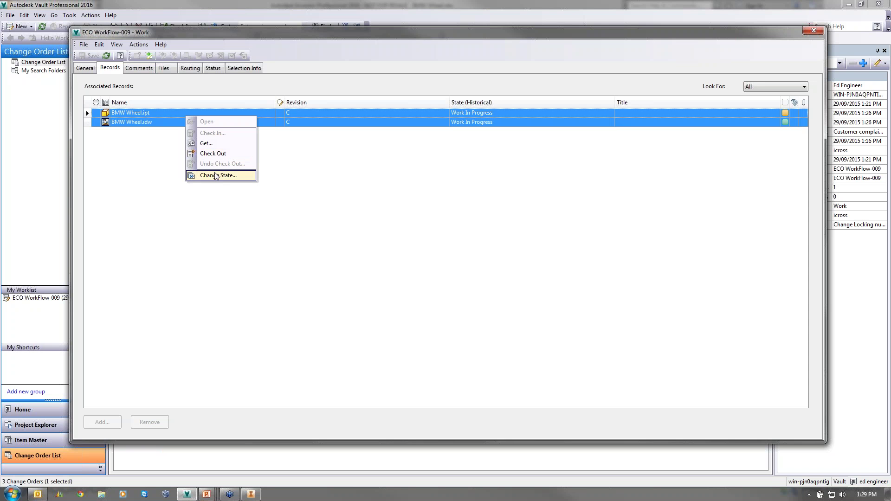
click(214, 177)
click(367, 59)
click(366, 76)
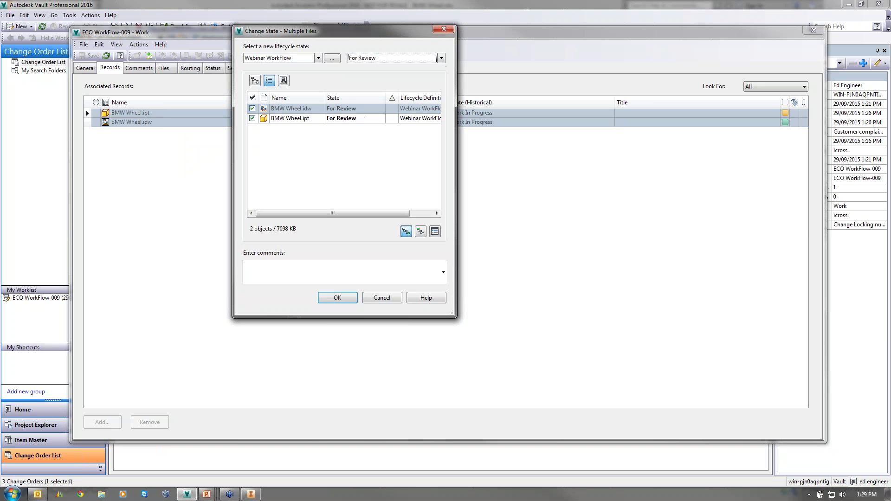
click(337, 297)
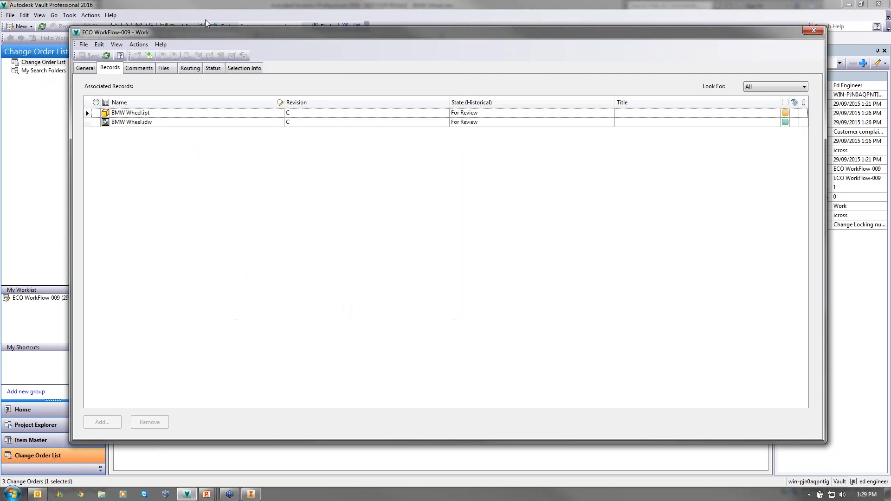
- Submit ECO WorkFlow-009 to Review with an emailed 'please review' comment, then close the ECO window
click(152, 55)
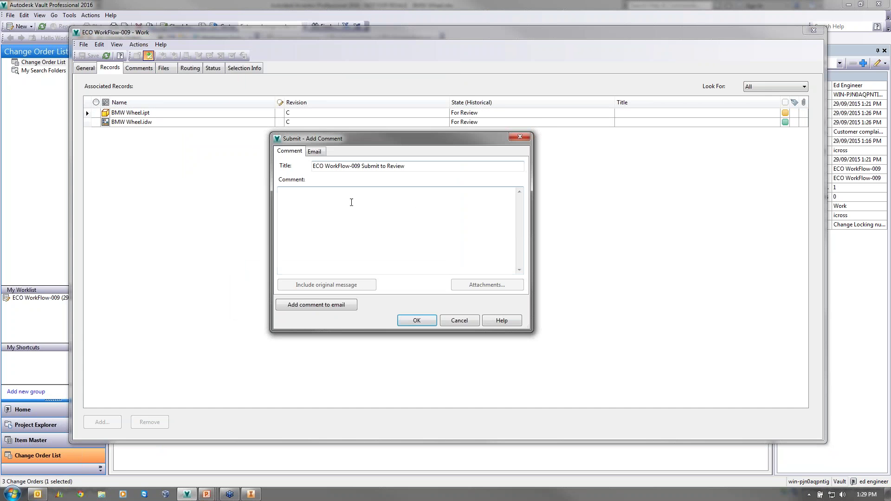
text(made th changes)
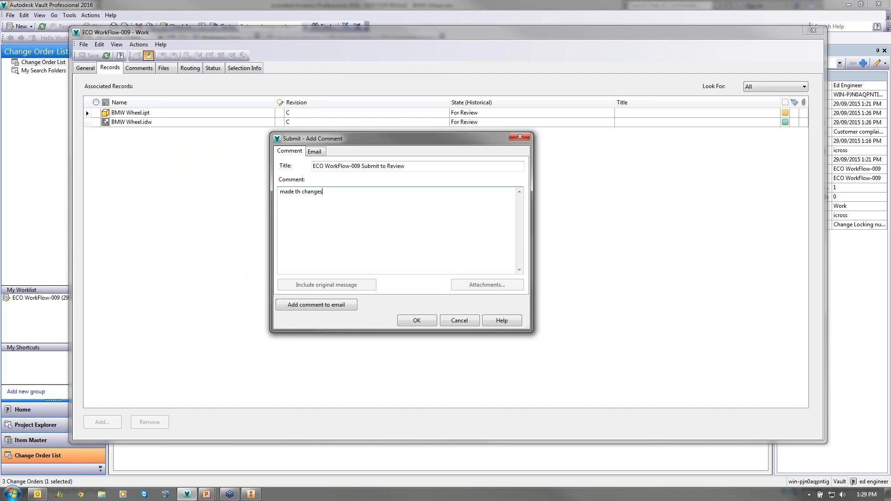
key(BackSpace)
key(BackSpace)
key(BackSpace)
key(BackSpace)
key(BackSpace)
key(BackSpace)
key(BackSpace)
text(changes please review and)
click(334, 305)
click(427, 323)
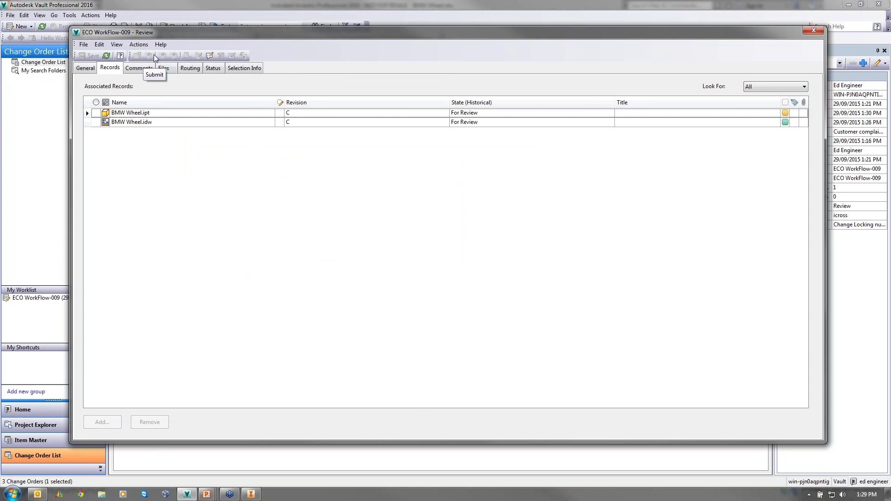
click(213, 68)
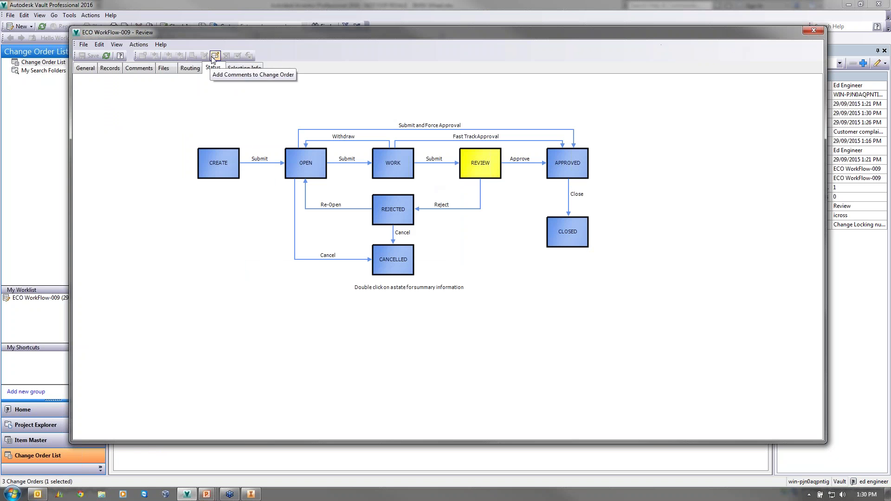
click(813, 31)
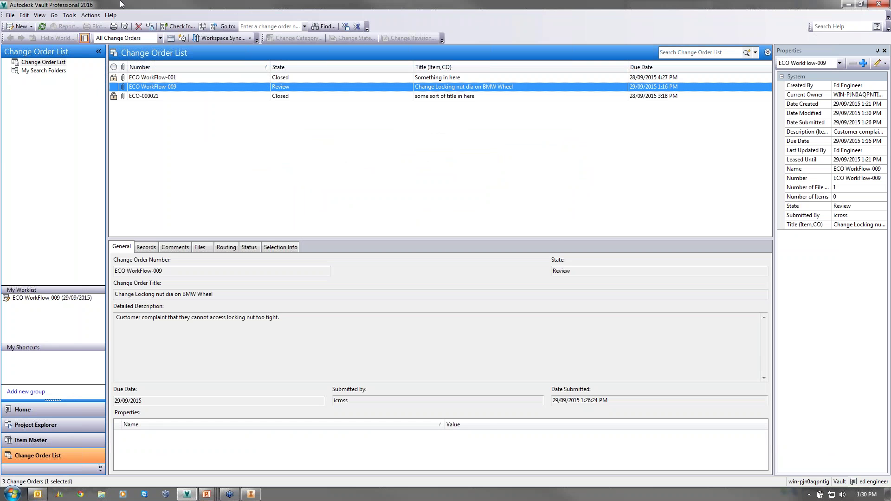
- Log the engineer out of the vault and log back in with the approver's user name
click(10, 15)
click(28, 59)
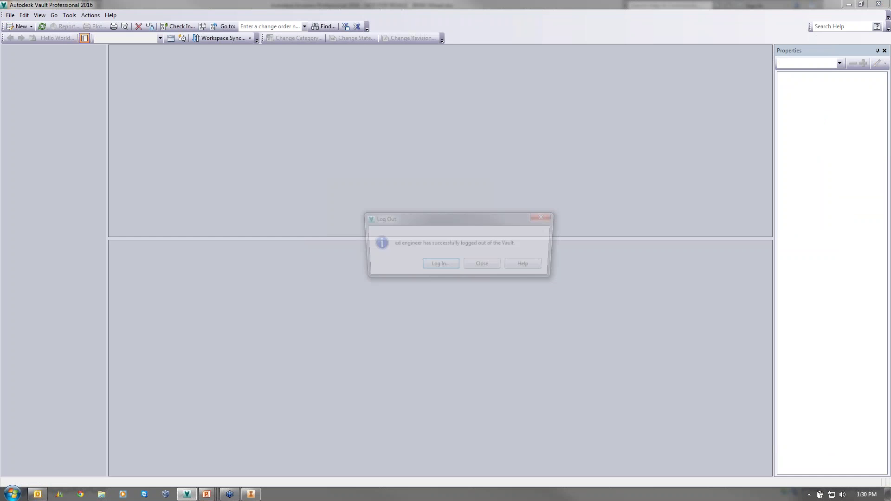
click(451, 268)
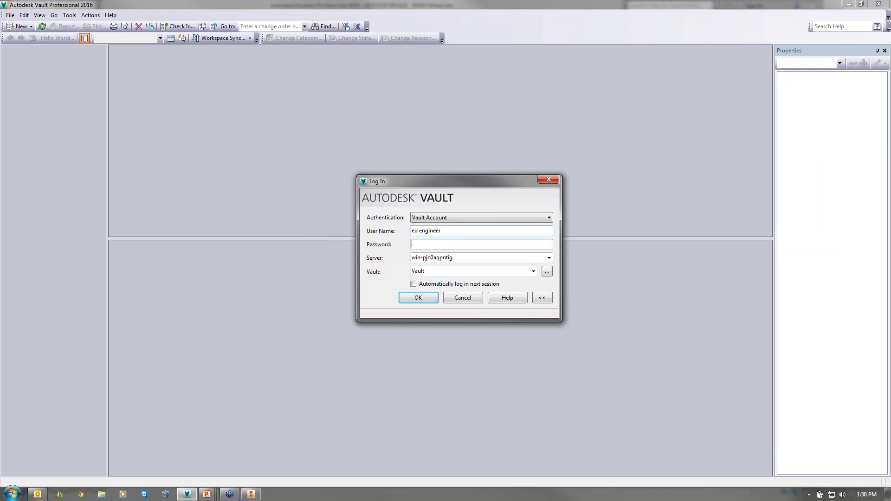
key(shift+Tab)
text(andy ap)
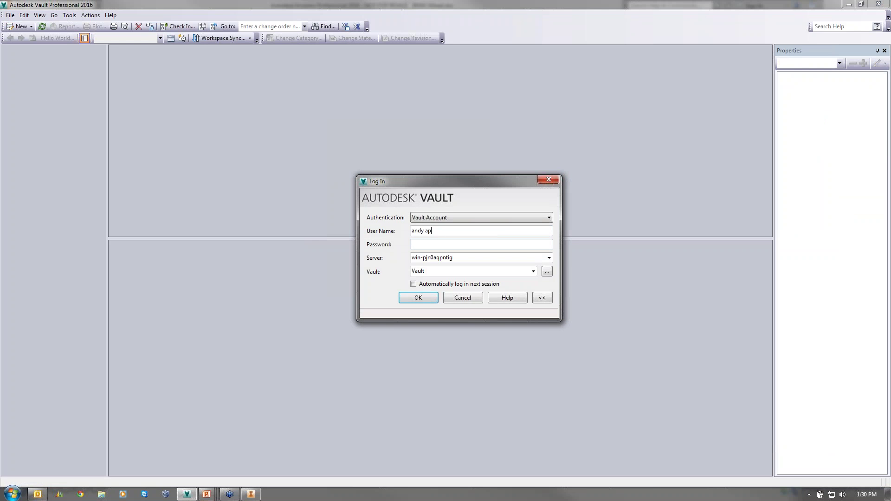
text(po)
key(Return)
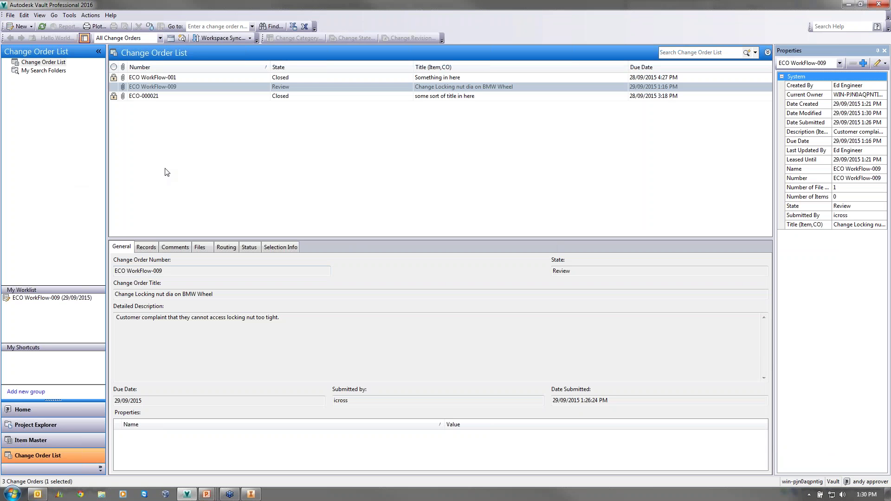
- Open ECO WorkFlow-009 from the worklist with View and Respond
click(37, 299)
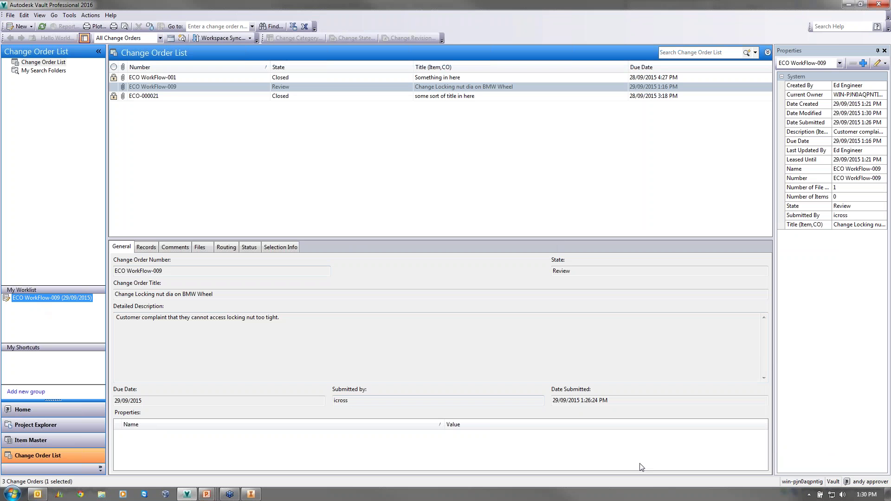
right_click(134, 88)
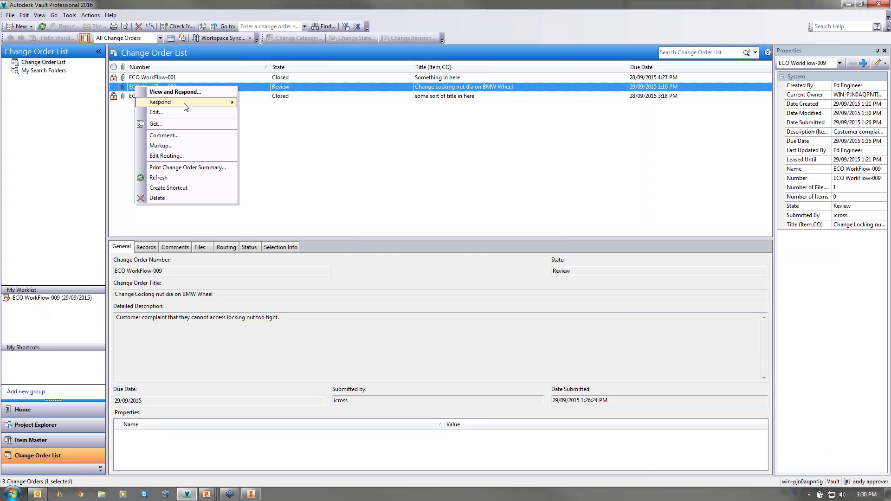
click(175, 91)
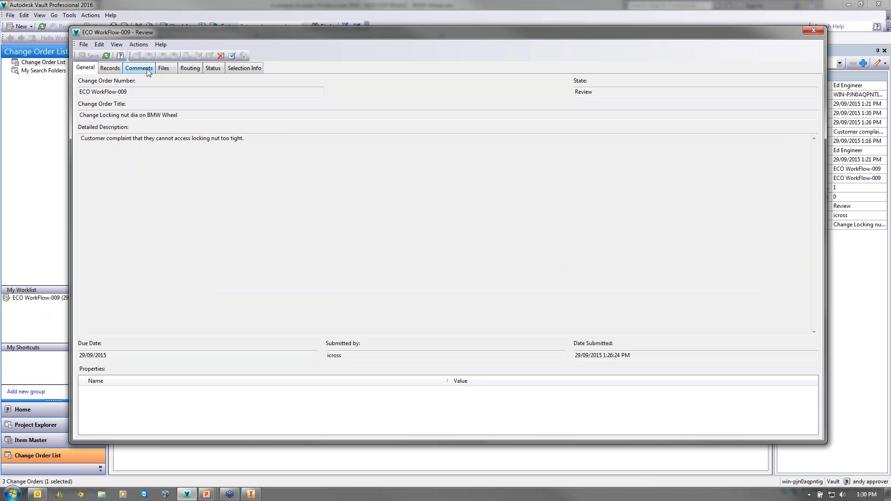
- Refresh the revision C BMW Wheel drawing preview, then check the comments and records
click(146, 69)
click(165, 70)
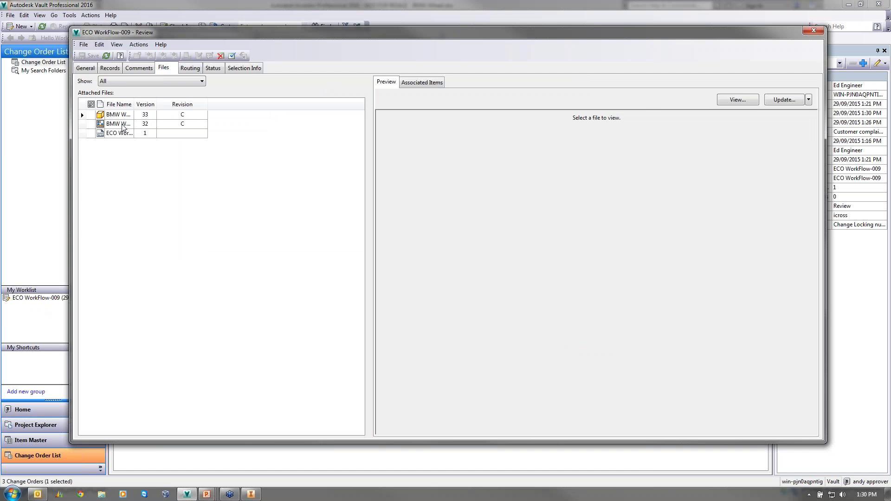
click(123, 126)
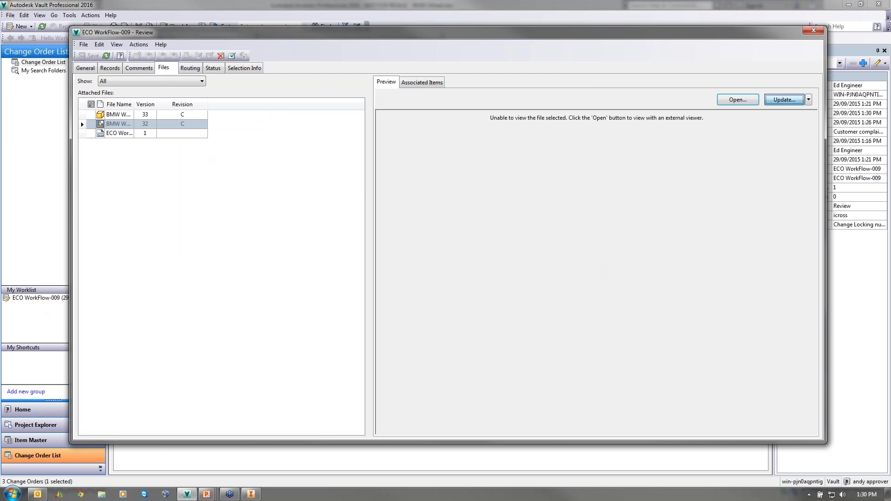
click(784, 100)
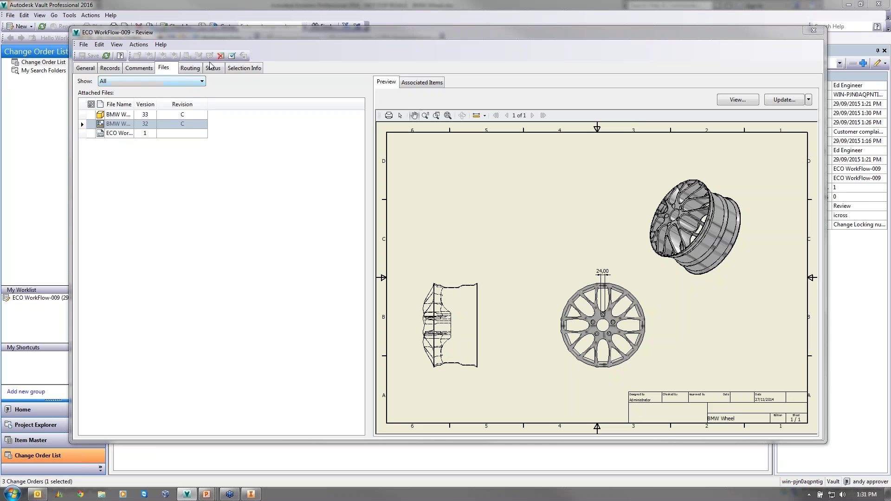
click(141, 68)
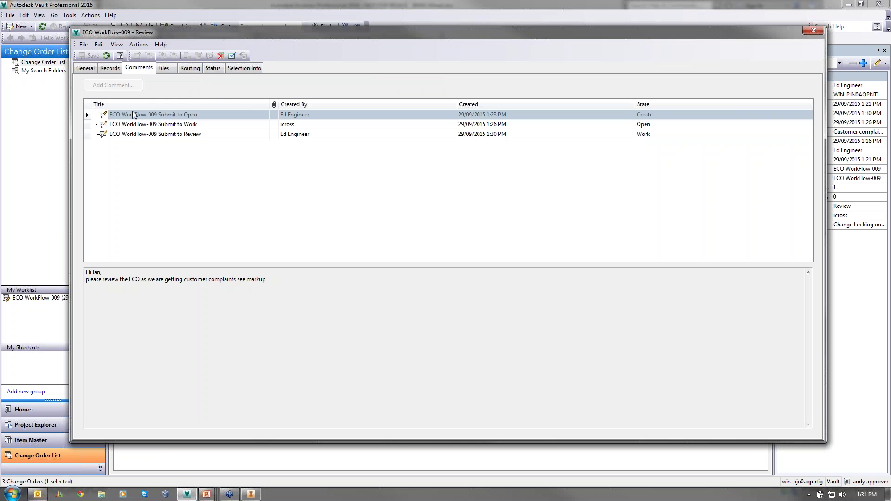
click(104, 70)
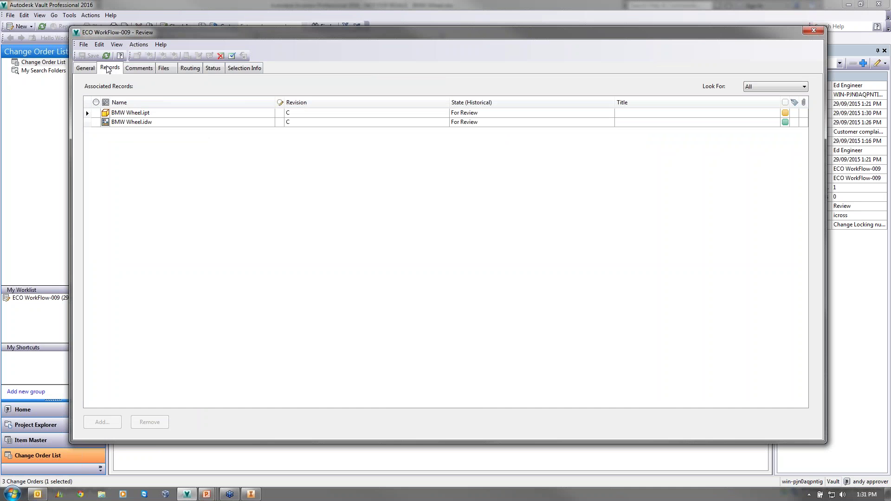
- Approve ECO WorkFlow-009 with the comment 'yeah i agree welll done'
click(232, 56)
click(331, 209)
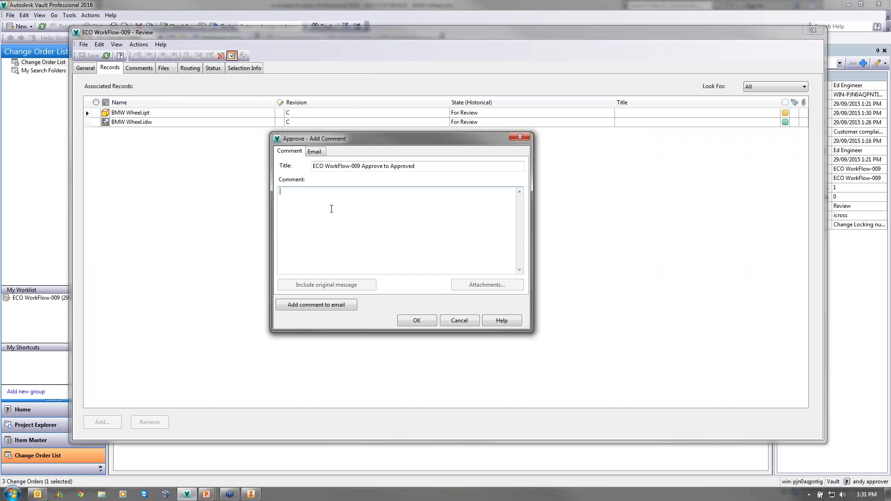
text(yeah i agree welll done ED good work)
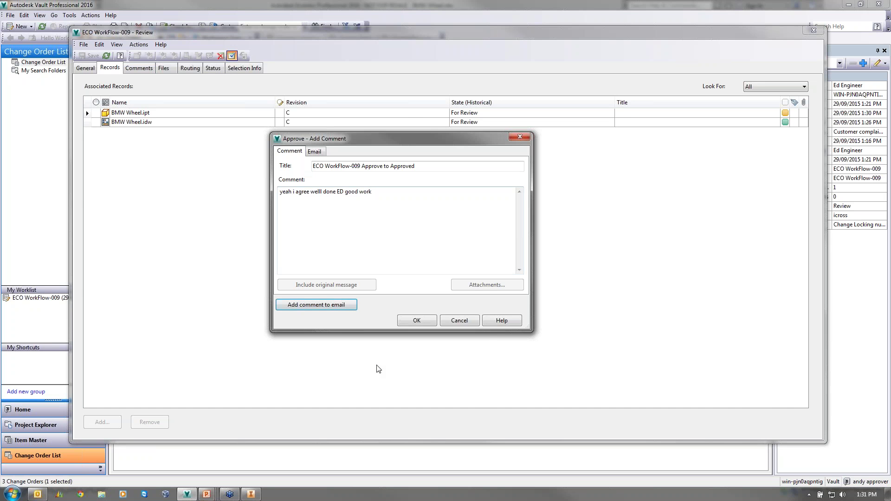
click(416, 320)
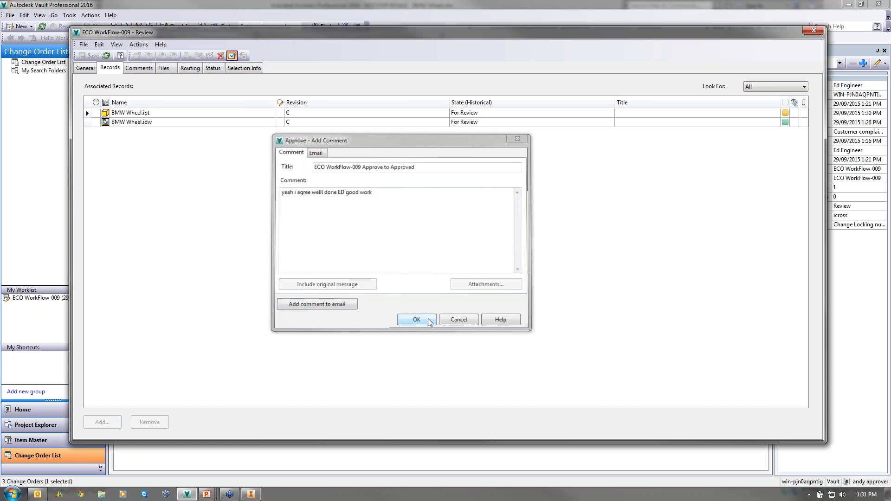
- Check the Status and Routing tabs, then close the change order window
click(213, 68)
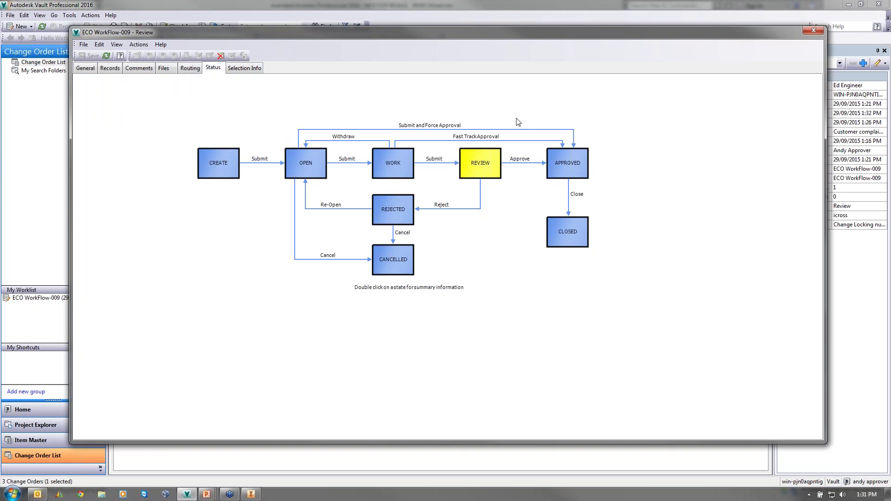
click(191, 68)
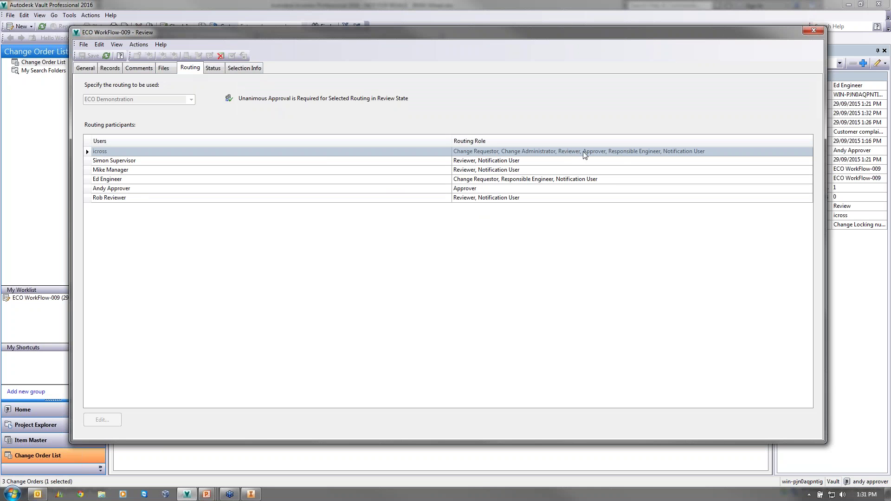
click(813, 31)
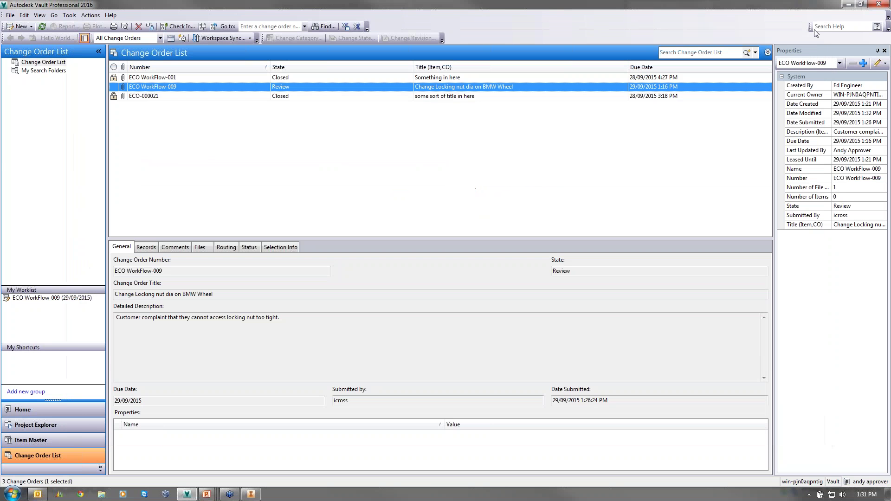
- Log out and log back into the vault as the next approver with their password
click(10, 15)
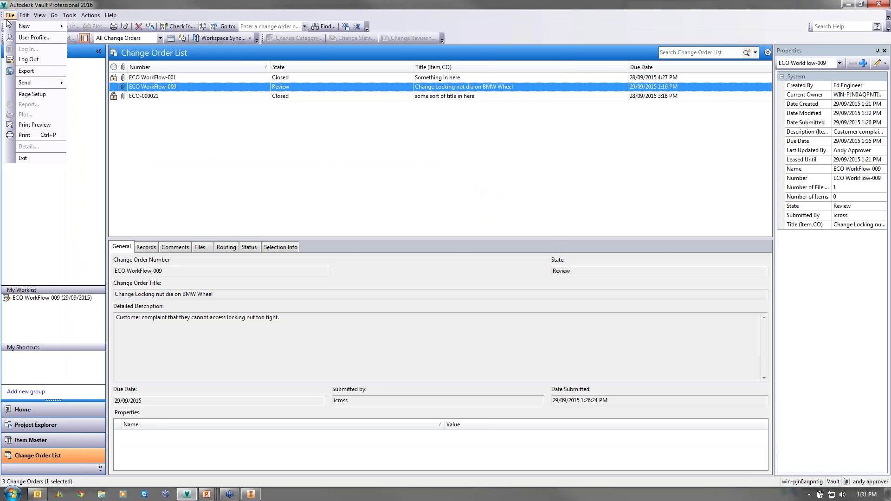
click(28, 60)
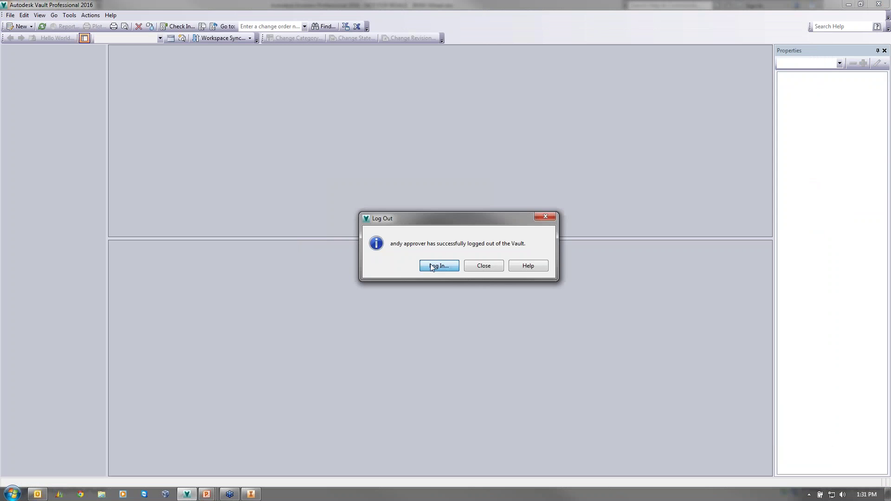
click(433, 266)
triple_click(432, 231)
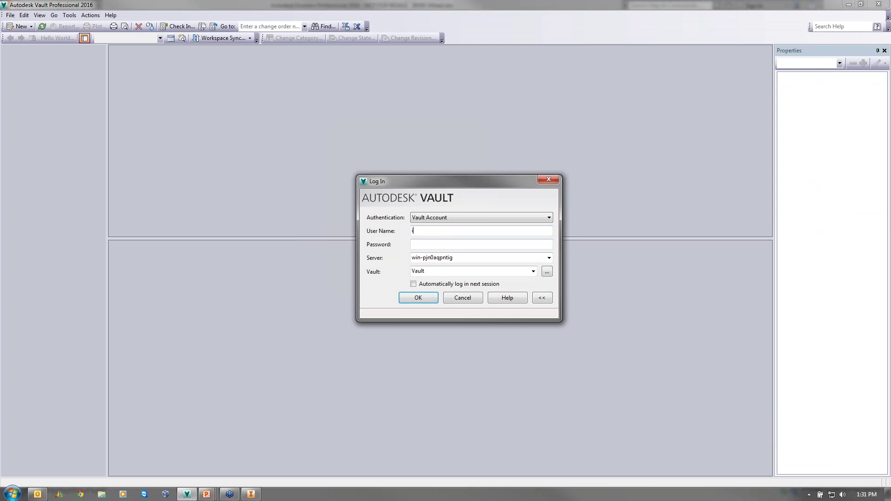
key(Tab)
text(•••••)
key(Return)
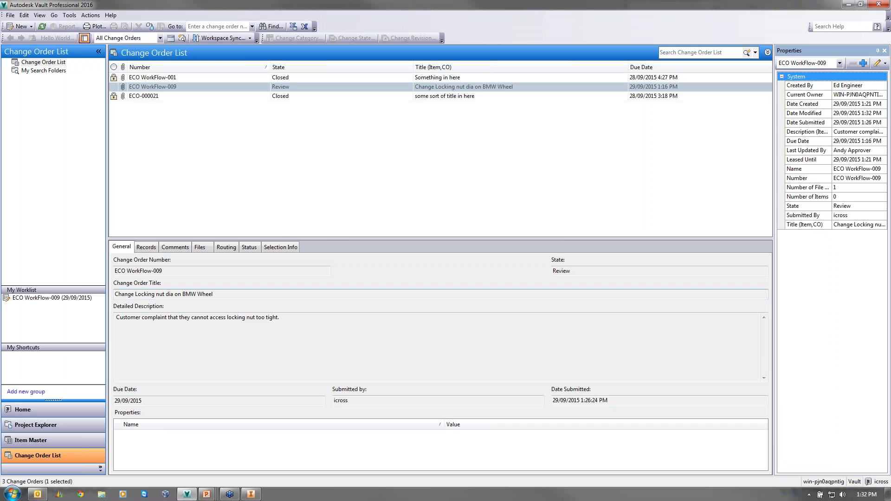
- Reopen ECO WorkFlow-009 from the Change Order List with View and Respond
click(40, 302)
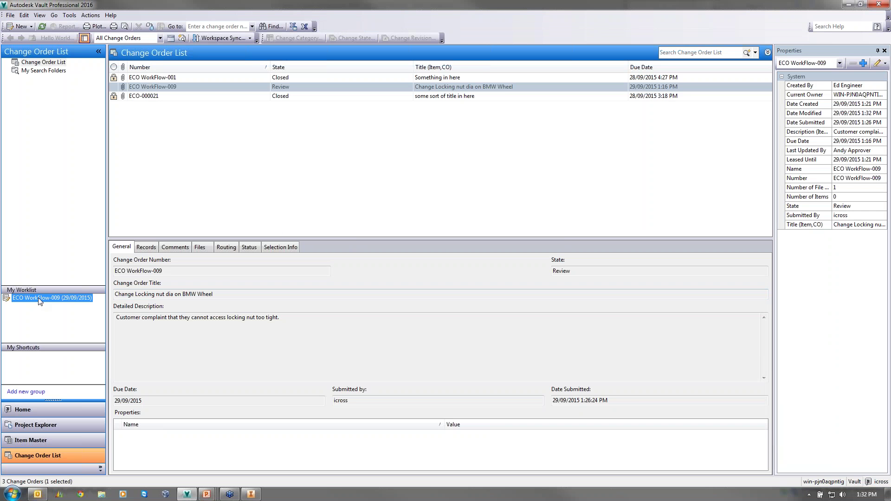
click(135, 88)
right_click(135, 88)
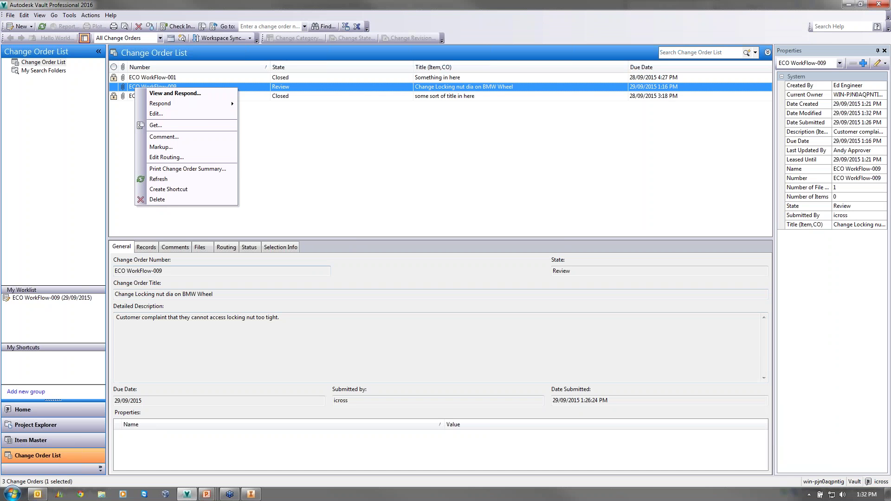
click(171, 93)
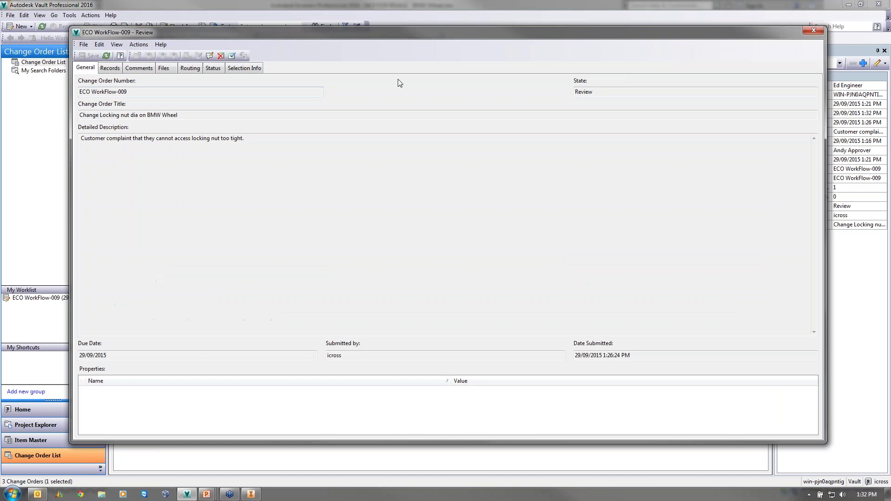
key(Escape)
right_click(183, 85)
mouse_move(215, 106)
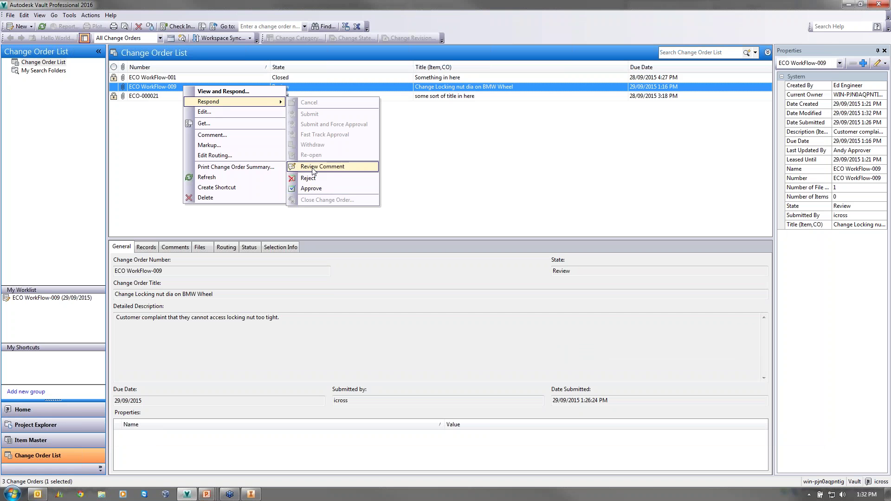
click(218, 91)
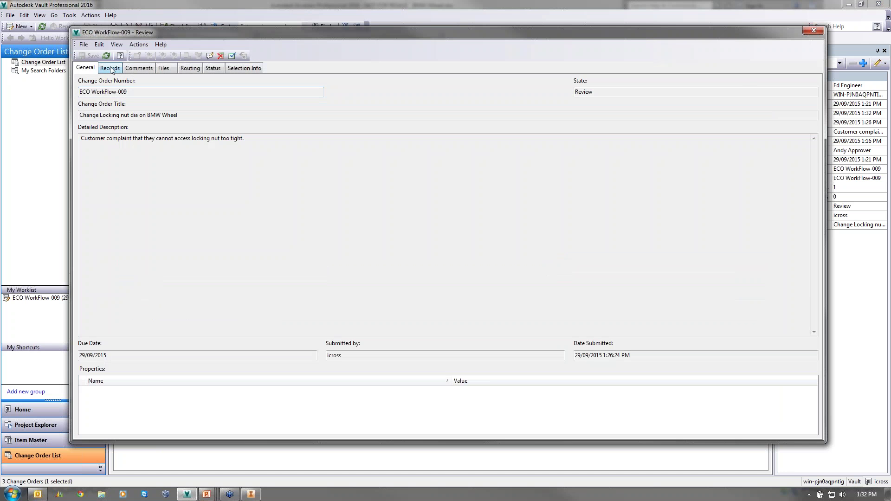
- Read the Submit to Work, Submit to Review and Approve comments, then preview BMW Wheel.idw
click(111, 68)
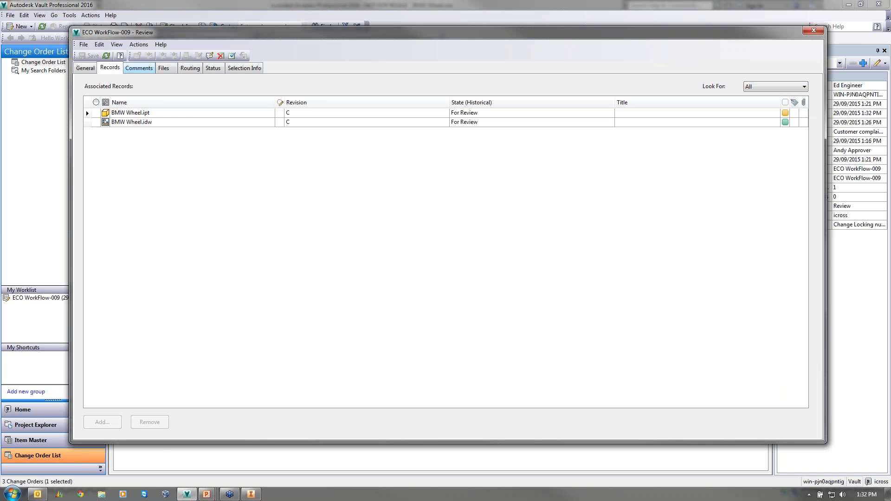
click(139, 68)
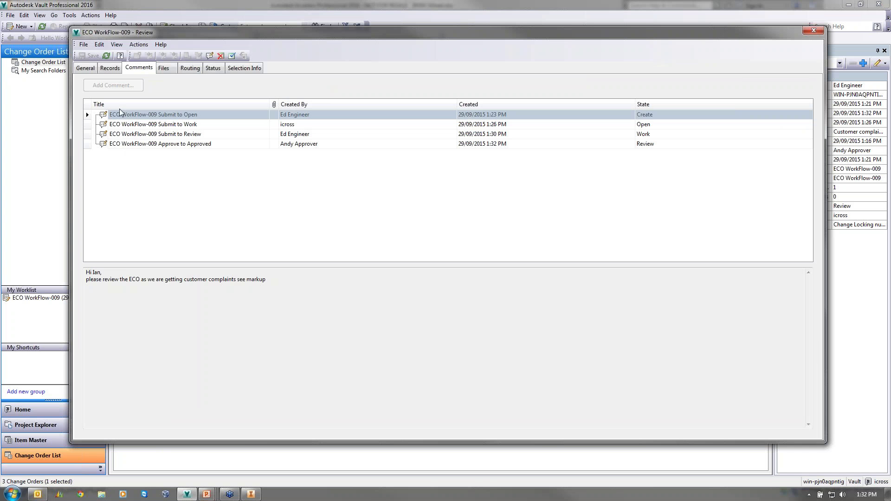
click(144, 144)
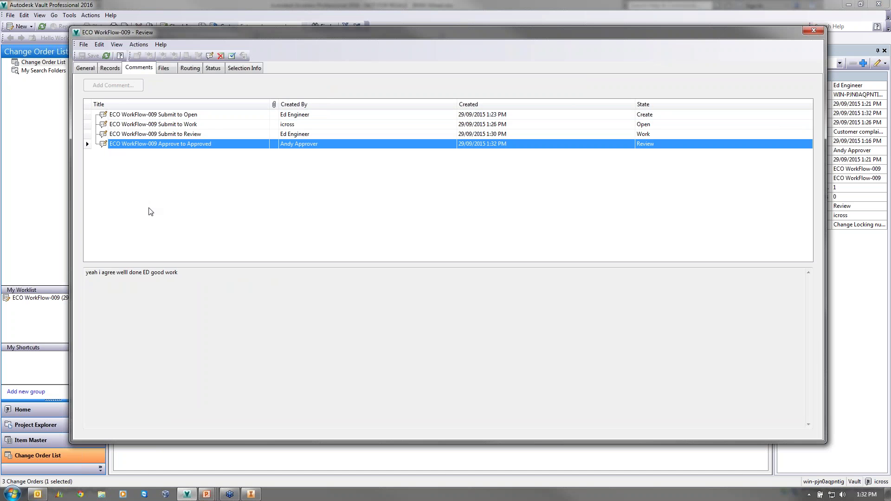
click(129, 136)
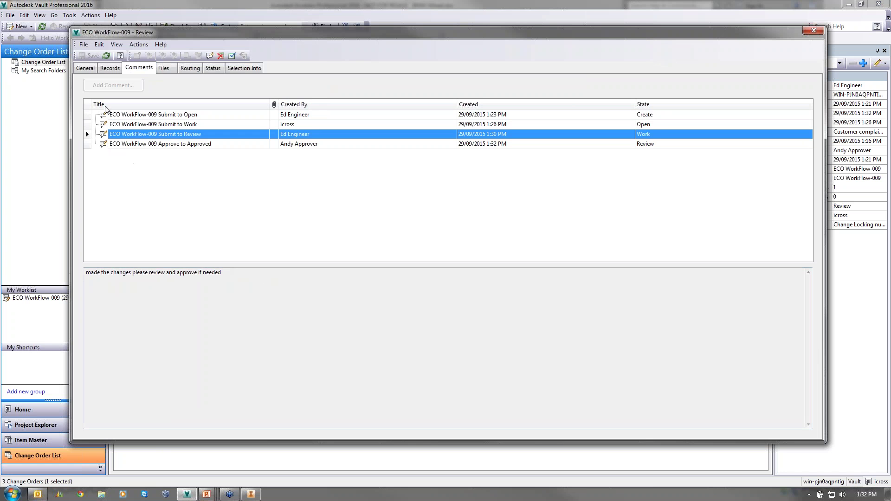
click(129, 126)
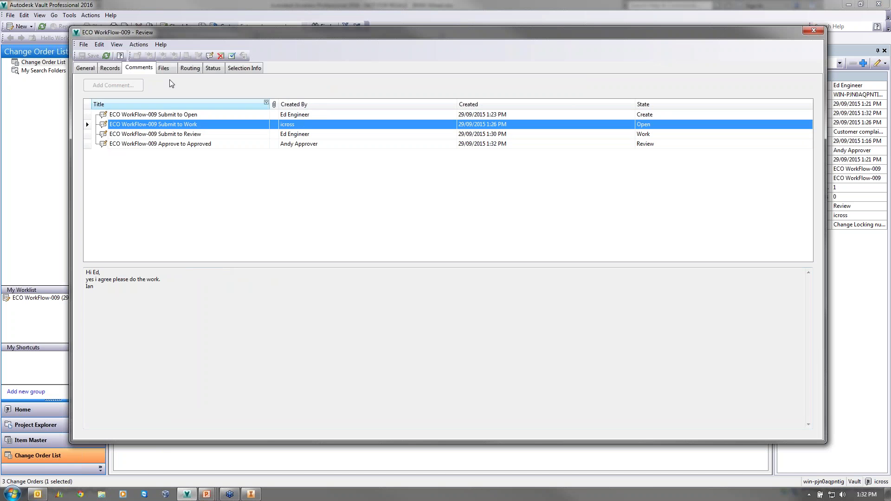
click(171, 68)
click(113, 125)
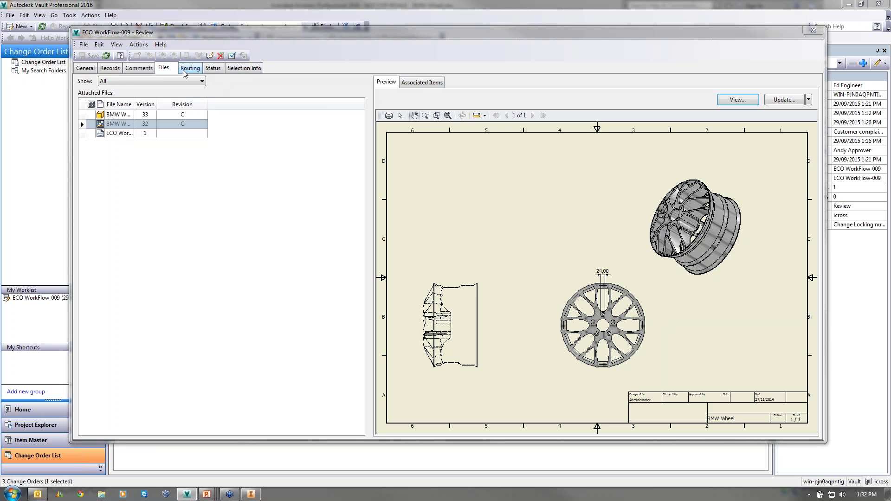
- Approve ECO WorkFlow-009 with a comment, including it in the notification email
click(231, 56)
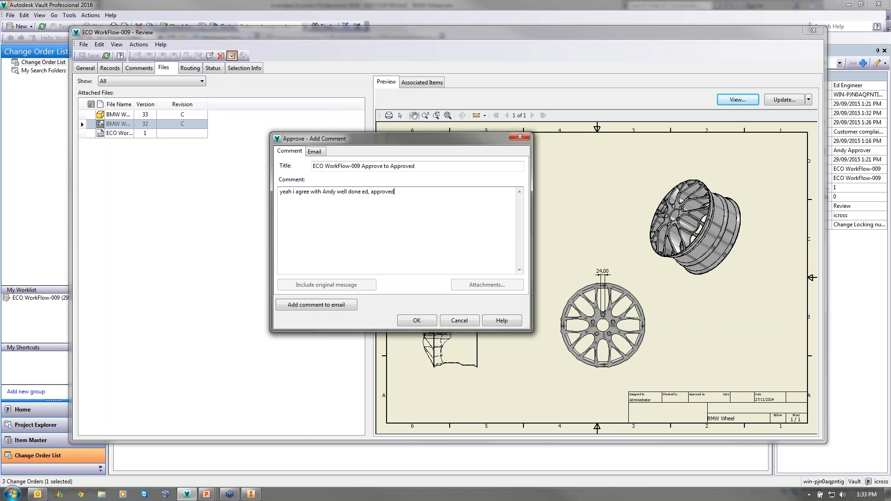
click(360, 307)
click(410, 325)
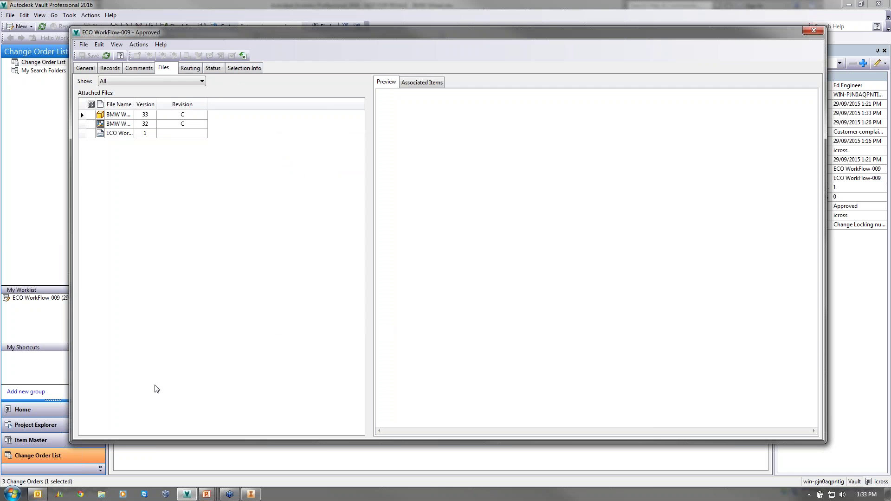
- Read the new approval comment, then list the BMW Wheel.ipt and .idw records at revision C
click(139, 69)
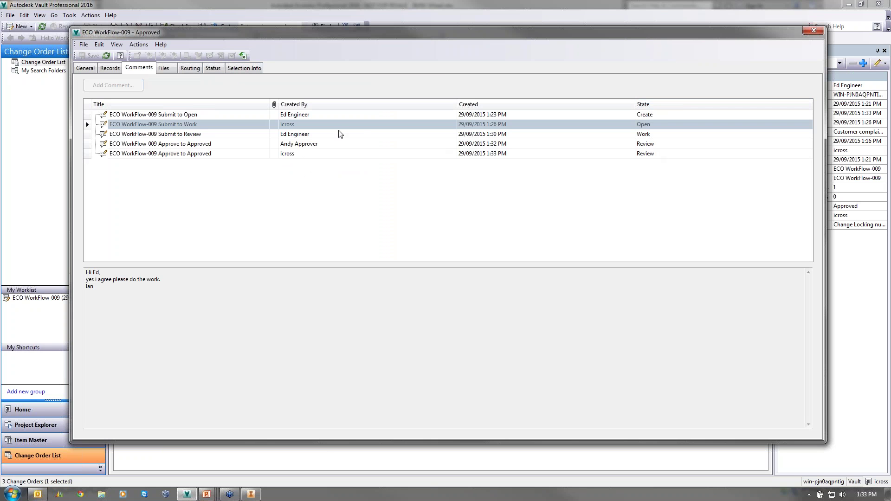
click(189, 156)
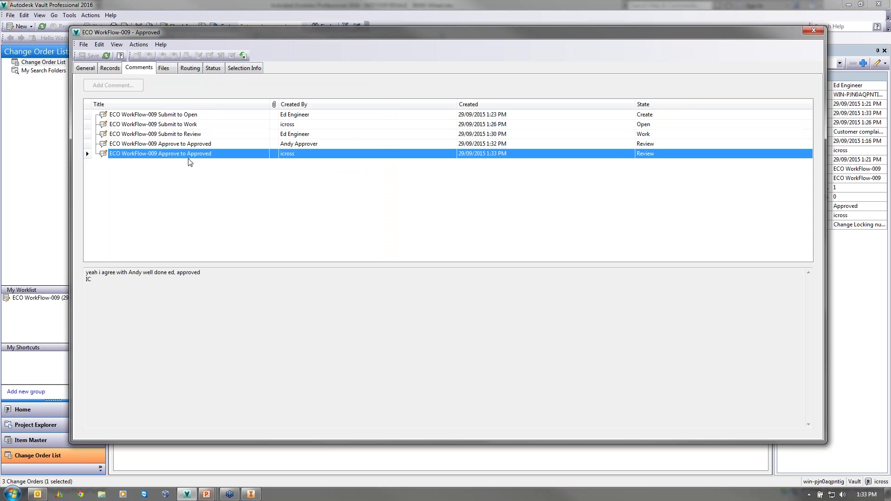
click(111, 68)
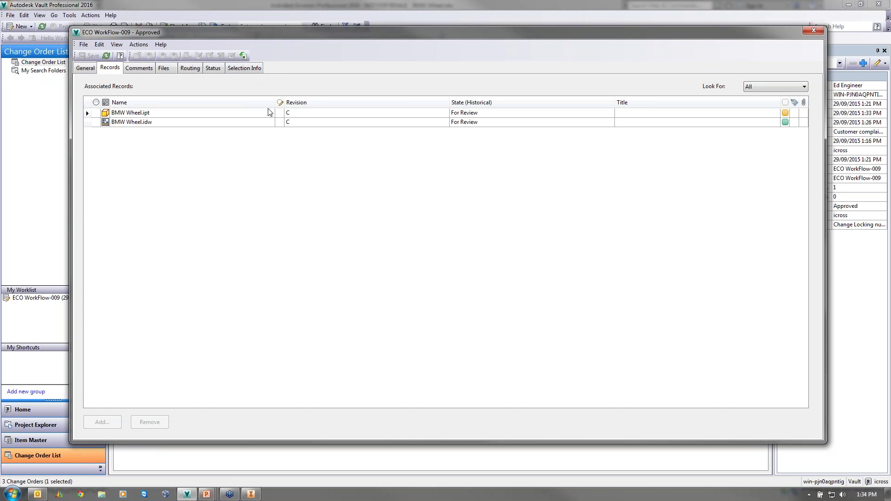
- Close ECO WorkFlow-009 with the comment 'this is now finished CLOSED' and close its window
click(244, 56)
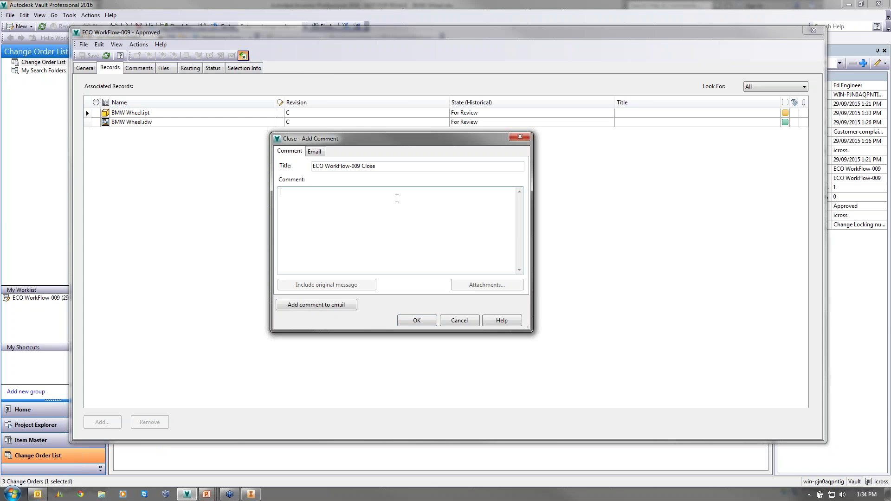
text(this is now fin)
text(ished )
text(CLOSED)
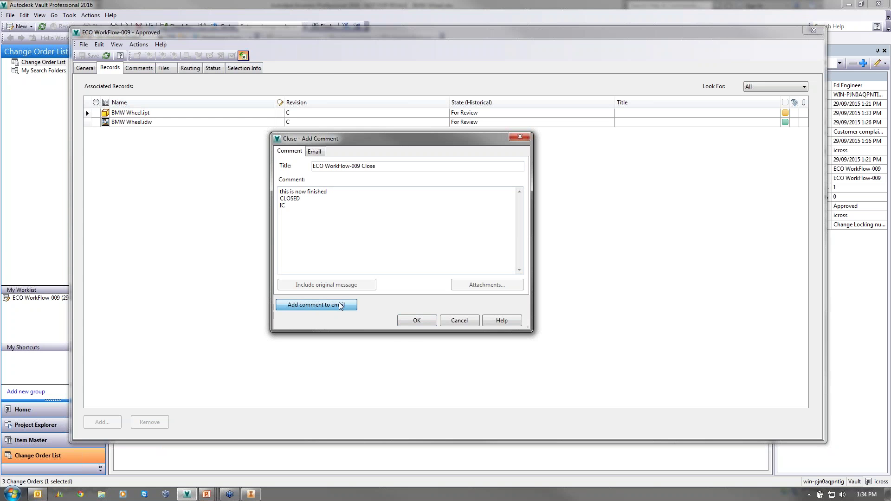
click(416, 321)
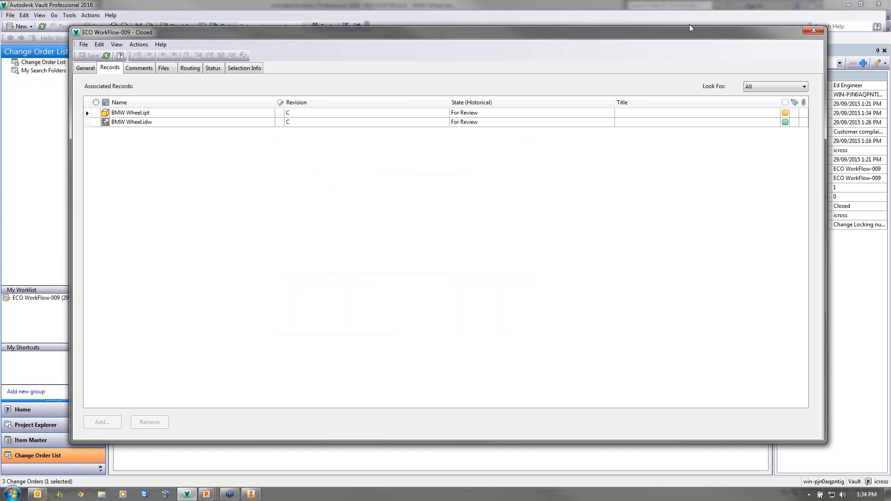
click(814, 30)
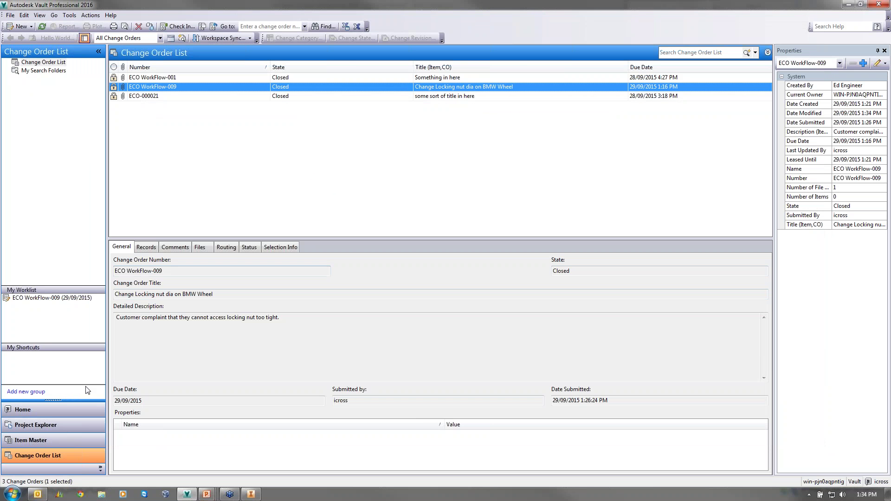
- Browse to Designs > ECO Workflow and select both BMW Wheel files
click(74, 426)
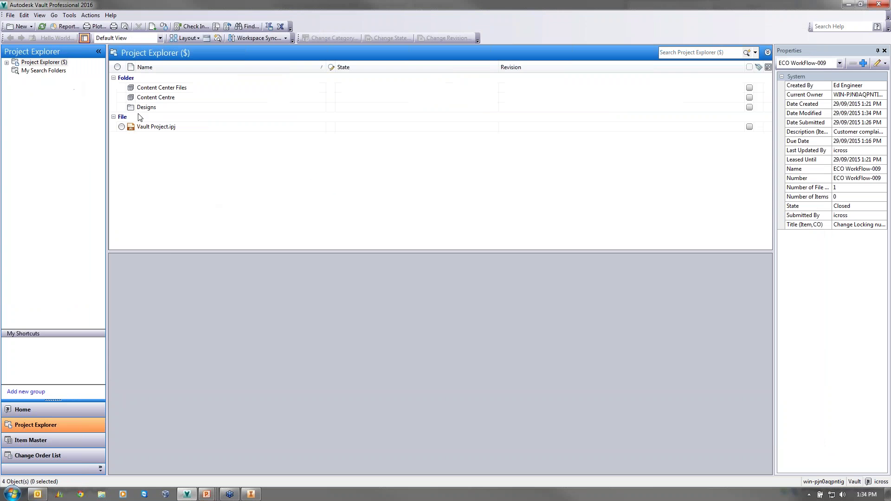
double_click(146, 107)
double_click(148, 117)
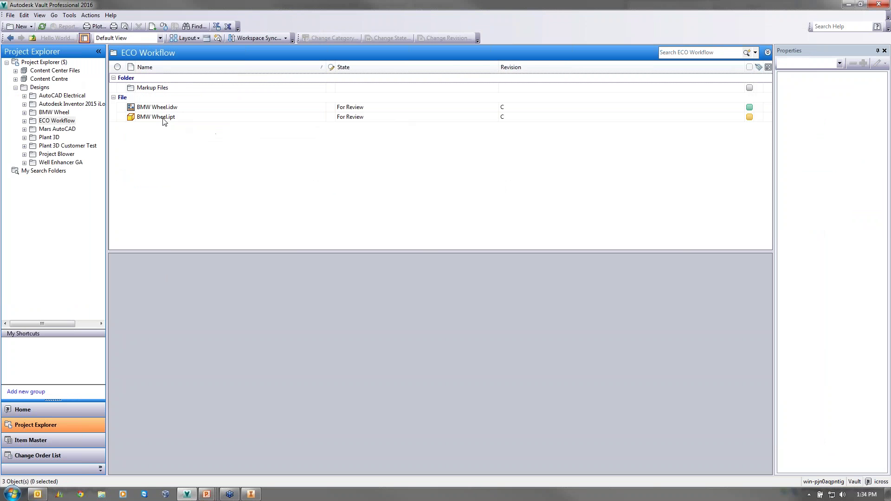
click(163, 119)
ctrl+click(159, 107)
- Change both BMW Wheel files' lifecycle state to Released
right_click(158, 107)
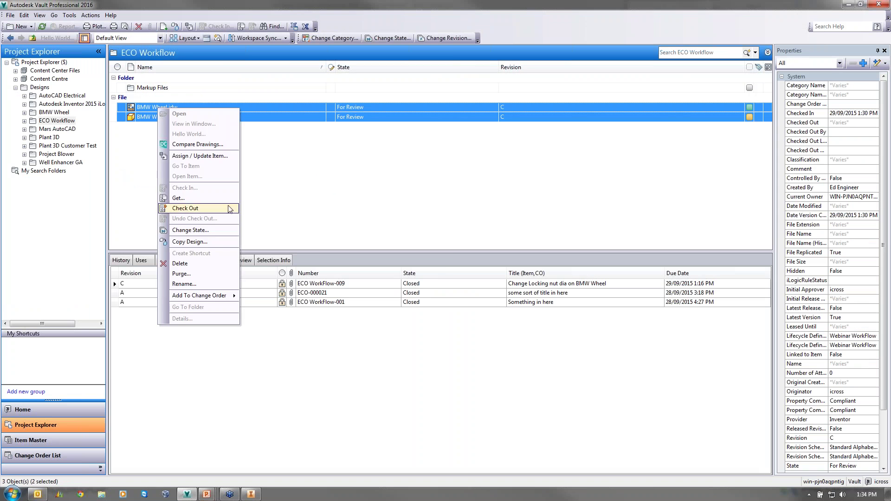
click(216, 230)
click(374, 57)
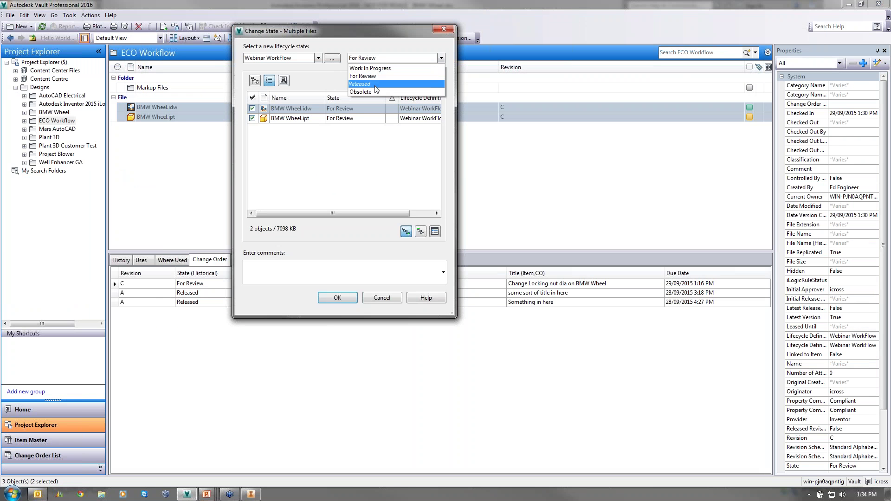
click(374, 87)
click(337, 298)
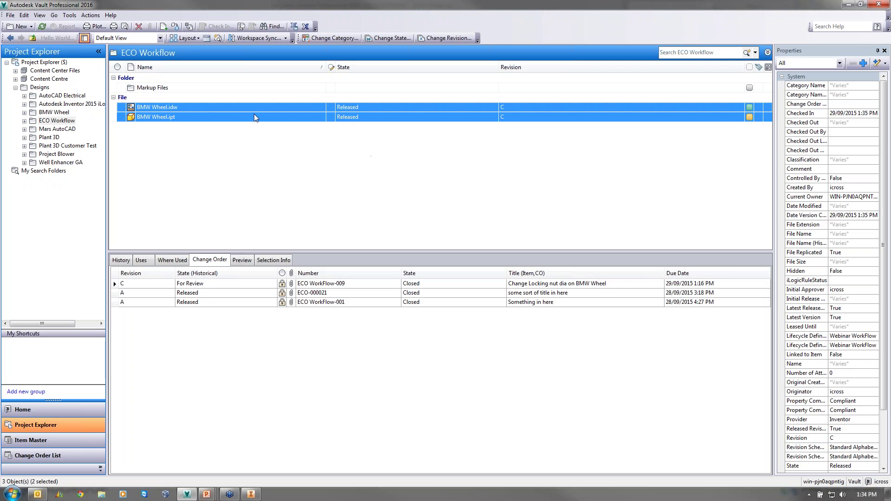
- Check BMW Wheel.ipt's linked change orders, then advance the slideshow to the Summary slide
click(172, 117)
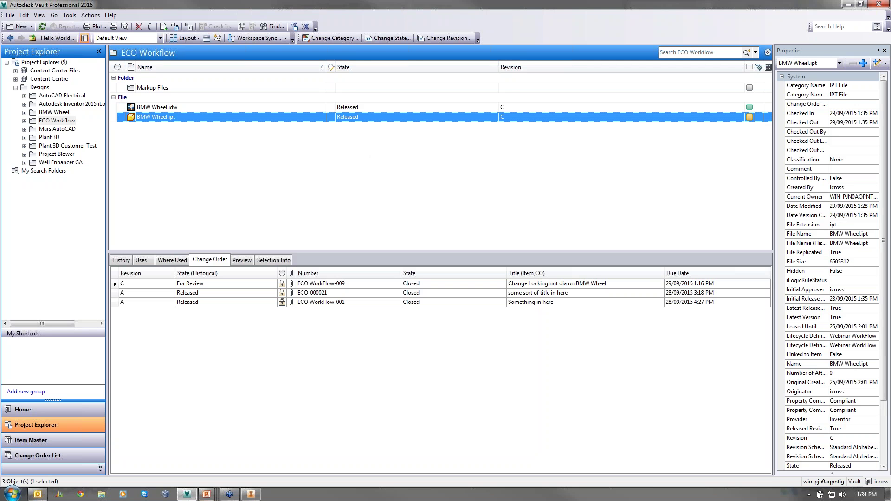
click(200, 262)
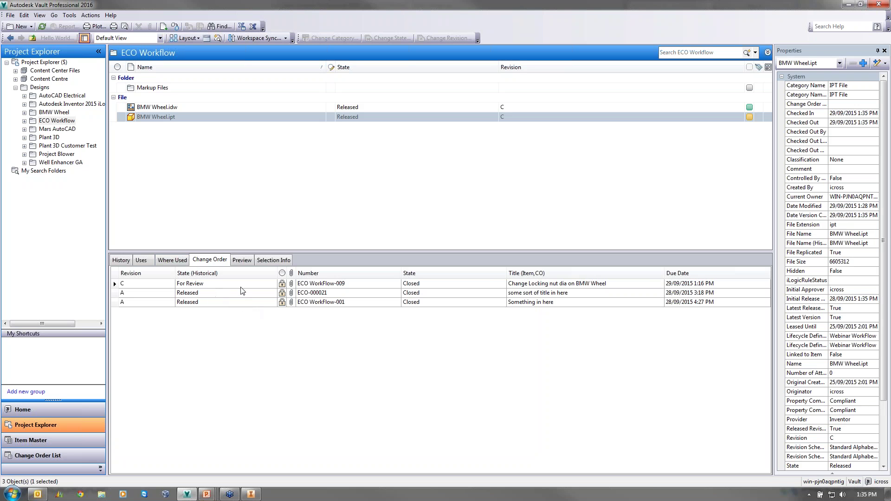
click(227, 284)
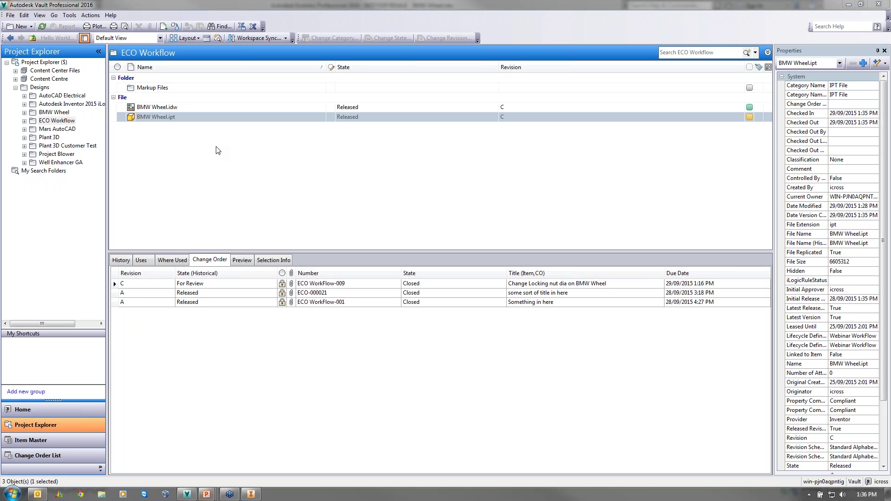
key(alt+Tab)
key(alt+Tab)
key(alt+Tab)
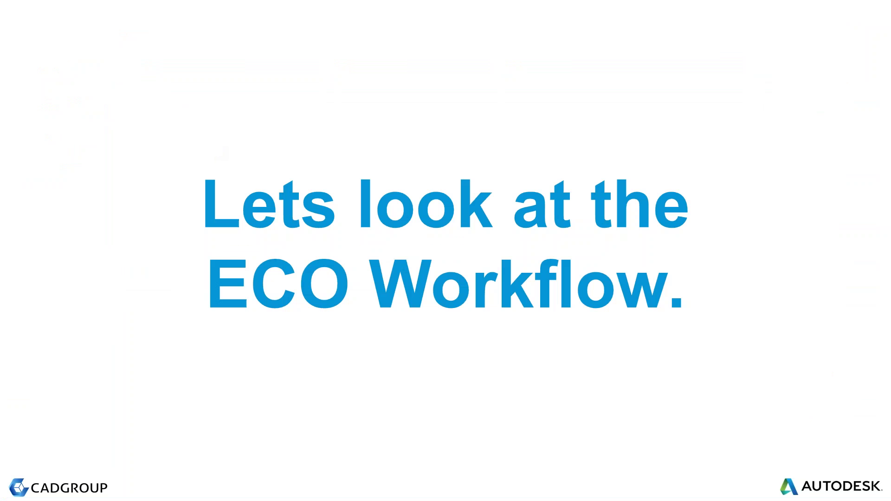
key(Right)
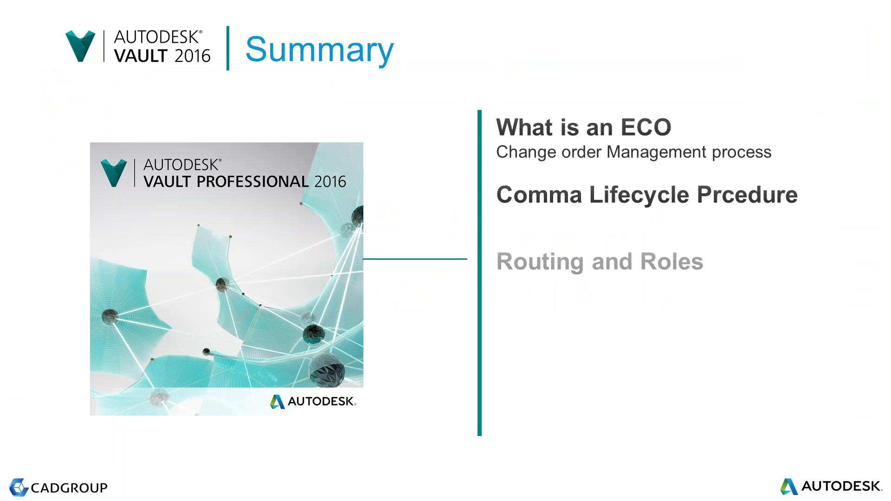